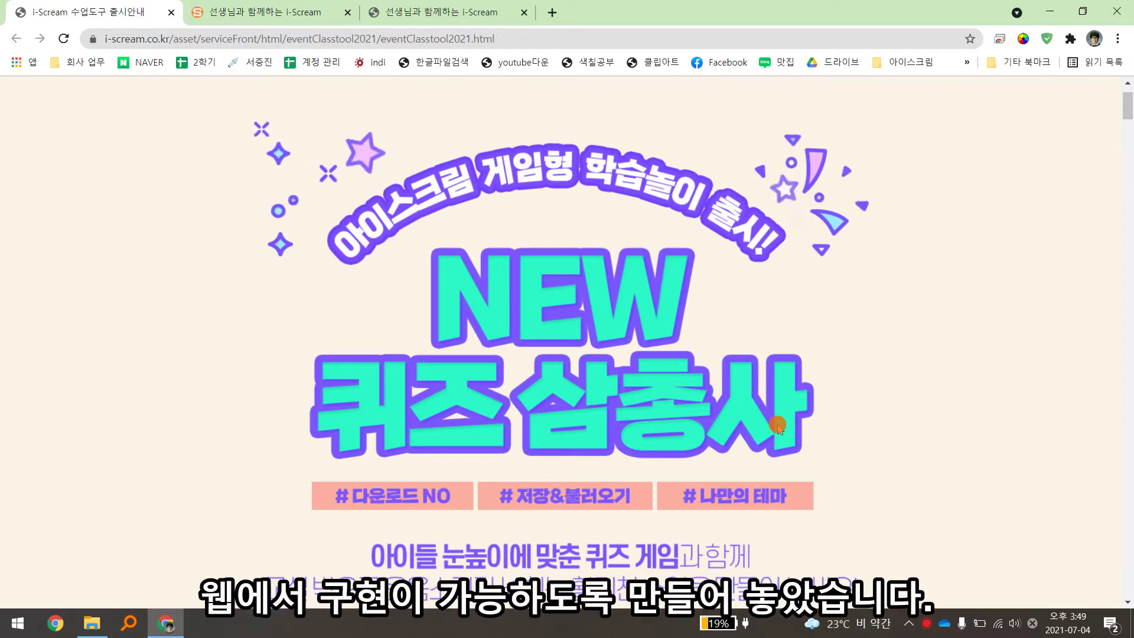
Scroll down the announcement page to reveal the 퀴즈 섬 게임, 부-웅 퀴즈 and 싹싹 지우개 cards
{"action": "scroll", "coordinate": [777, 424], "scroll_direction": "down", "scroll_amount": 3}
{"action": "scroll", "coordinate": [777, 430], "scroll_direction": "down", "scroll_amount": 5}
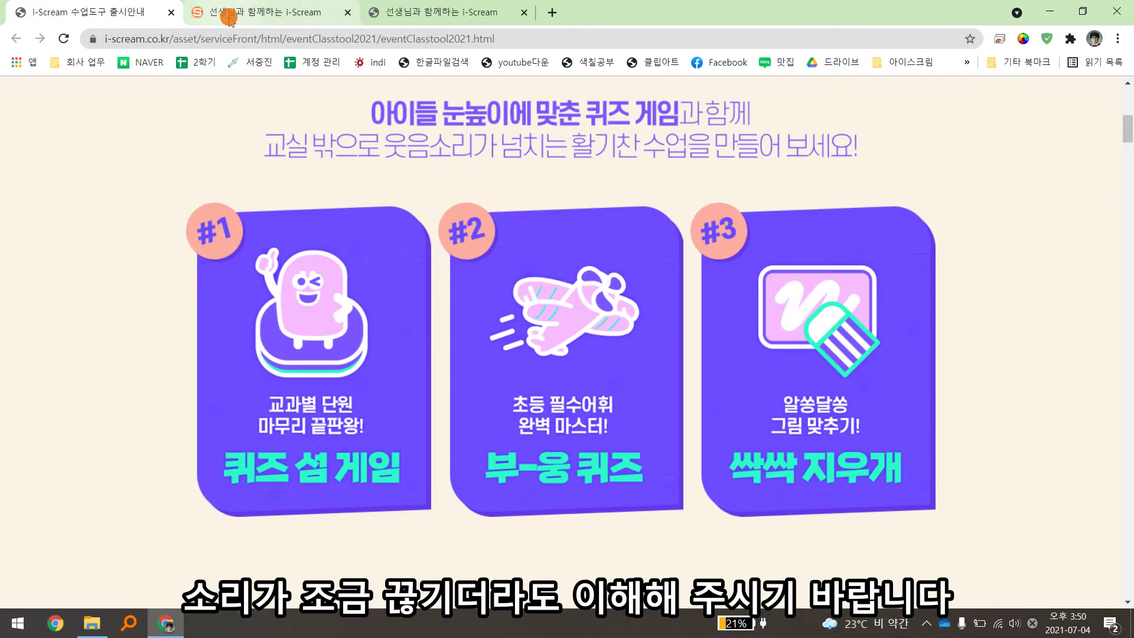
On the i-Scream main page tab, launch 퀴즈 섬 게임 from the Quick Pad
{"action": "left_click", "coordinate": [254, 12]}
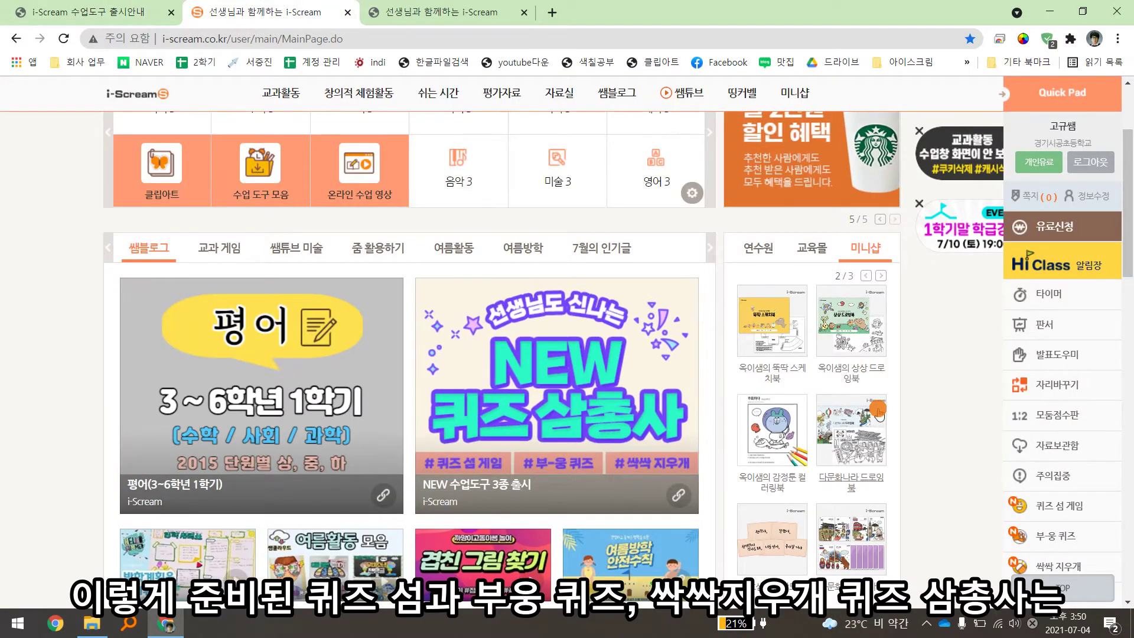
{"action": "scroll", "coordinate": [951, 437], "scroll_direction": "down", "scroll_amount": 2}
{"action": "scroll", "coordinate": [985, 435], "scroll_direction": "up", "scroll_amount": 3}
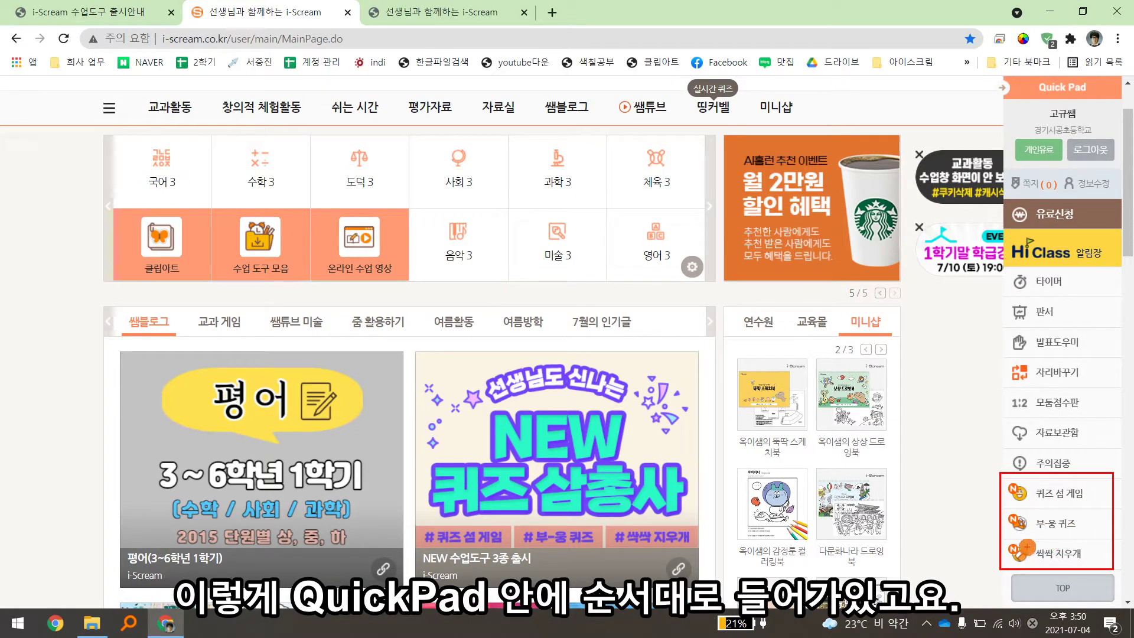
{"action": "left_click", "coordinate": [1056, 495]}
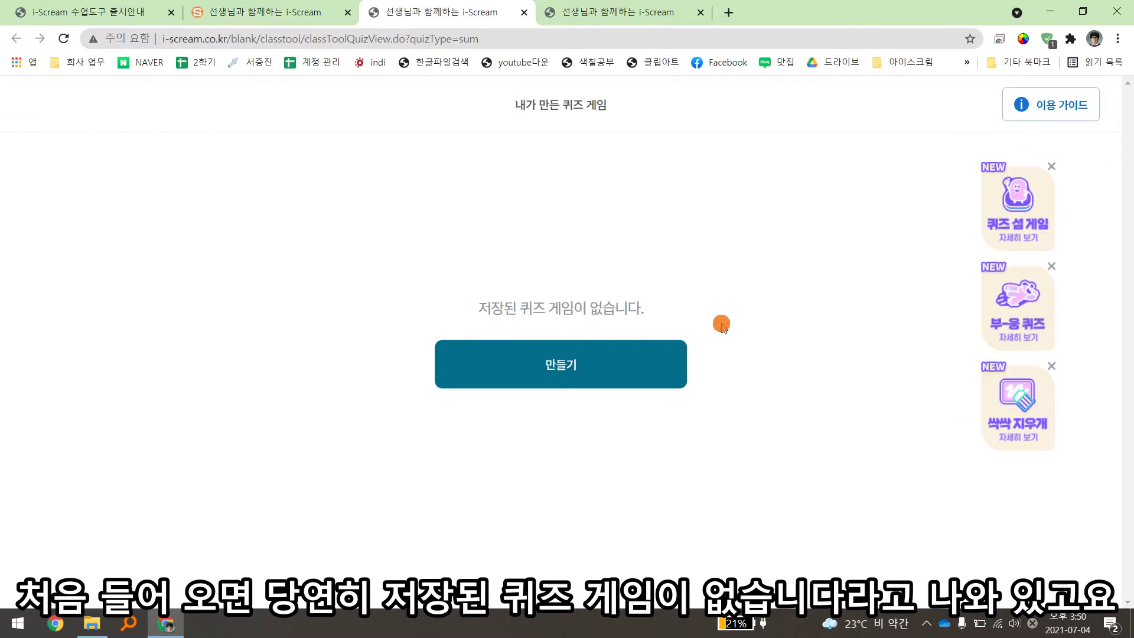
Create a new quiz titled '넌센스 퀴즈' and proceed to question editing
{"action": "left_click", "coordinate": [590, 365]}
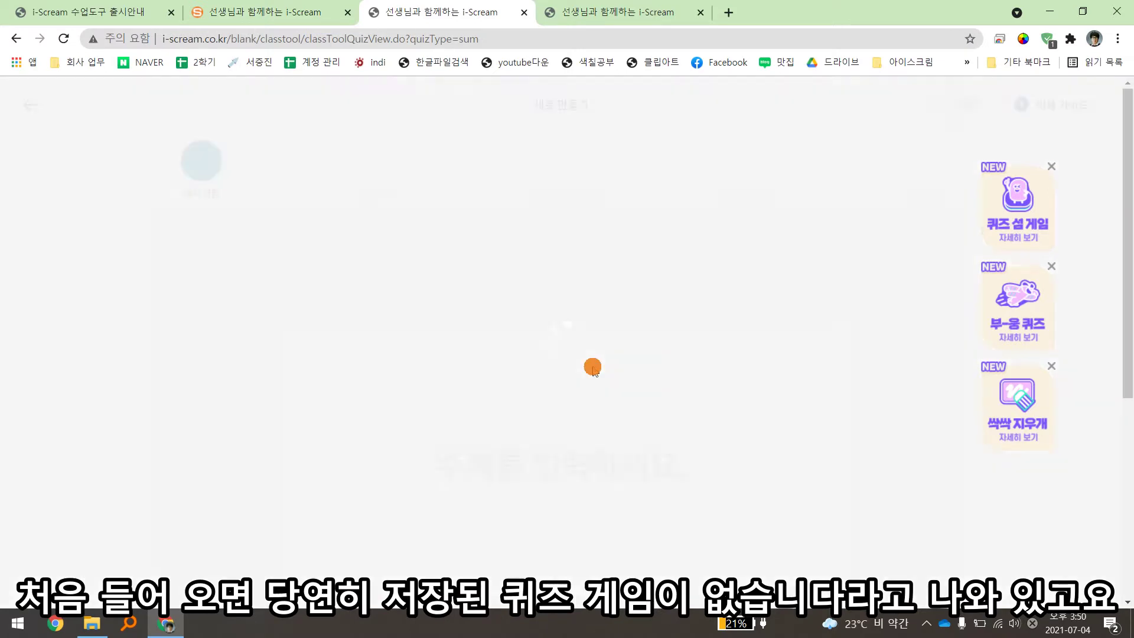
{"action": "left_click", "coordinate": [548, 476]}
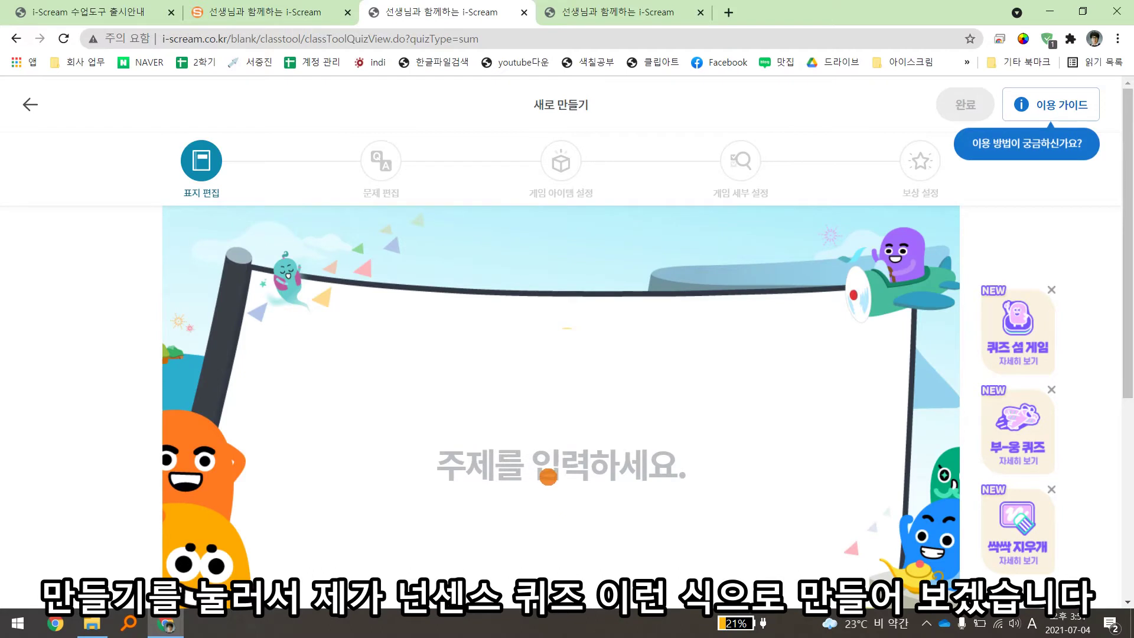
{"action": "type", "text": "넌센스 퀴즈"}
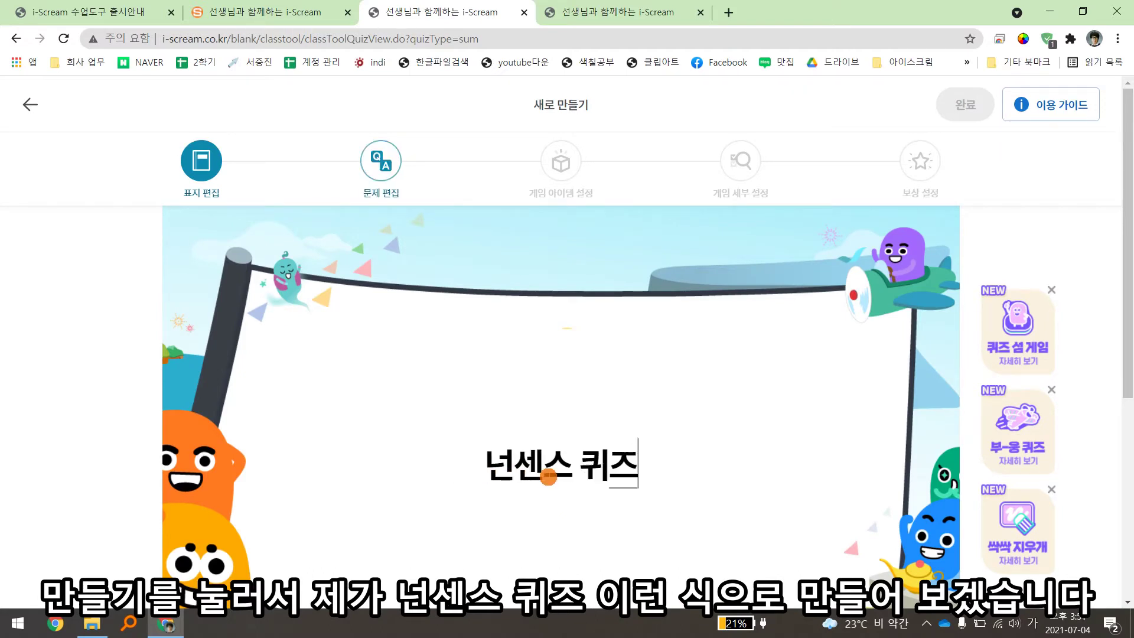
{"action": "scroll", "coordinate": [561, 434], "scroll_direction": "down", "scroll_amount": 1}
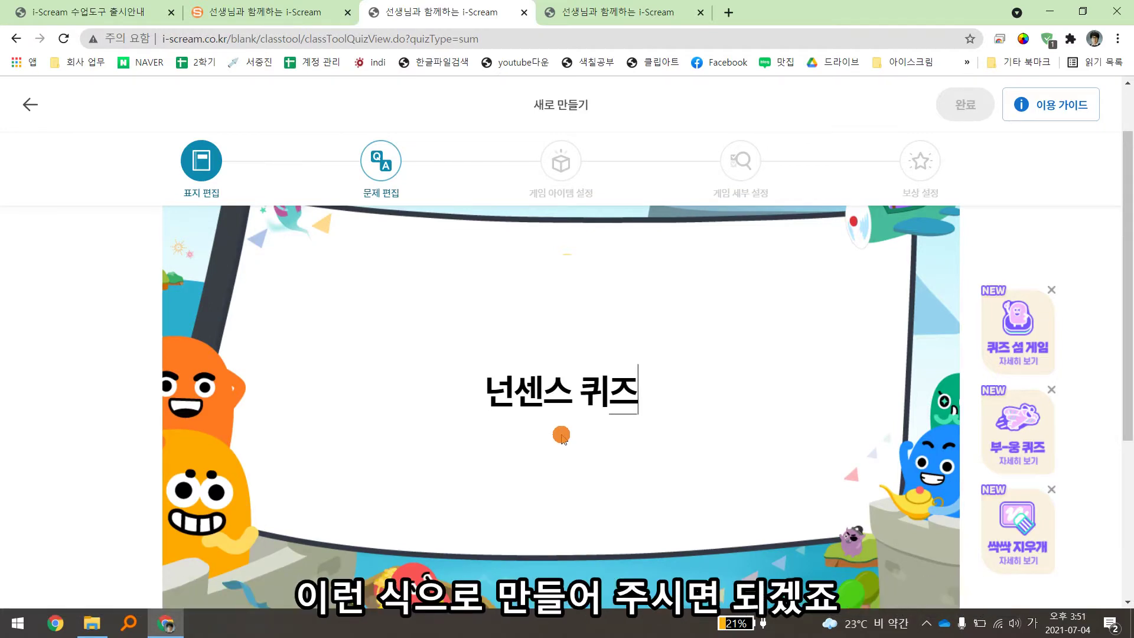
{"action": "scroll", "coordinate": [561, 435], "scroll_direction": "down", "scroll_amount": 1}
{"action": "scroll", "coordinate": [561, 437], "scroll_direction": "down", "scroll_amount": 2}
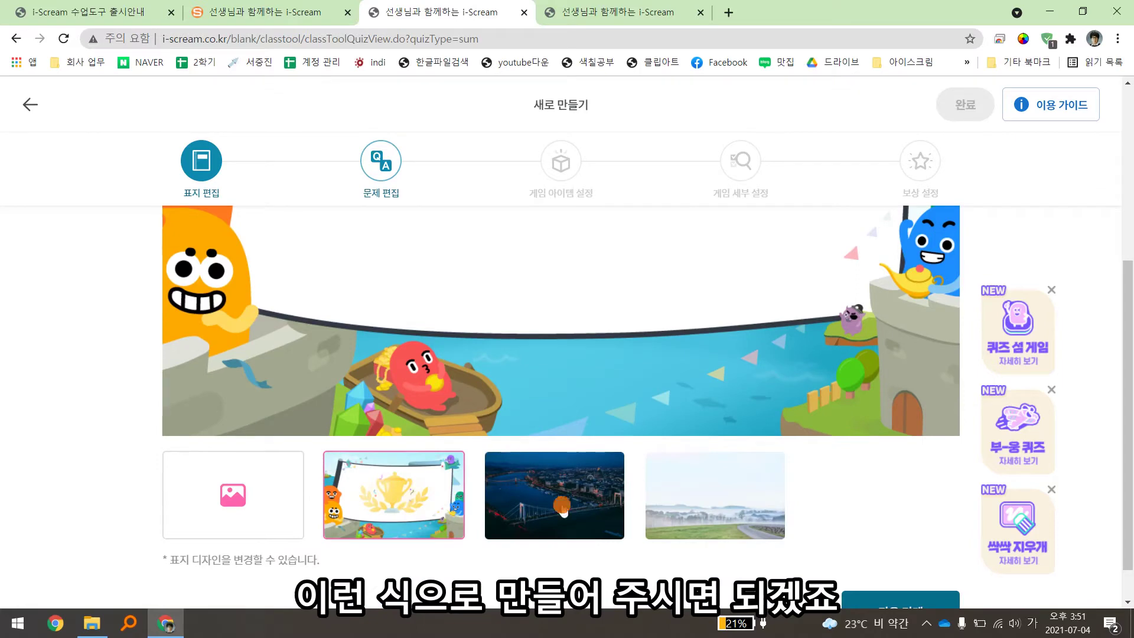
{"action": "scroll", "coordinate": [756, 520], "scroll_direction": "down", "scroll_amount": 2}
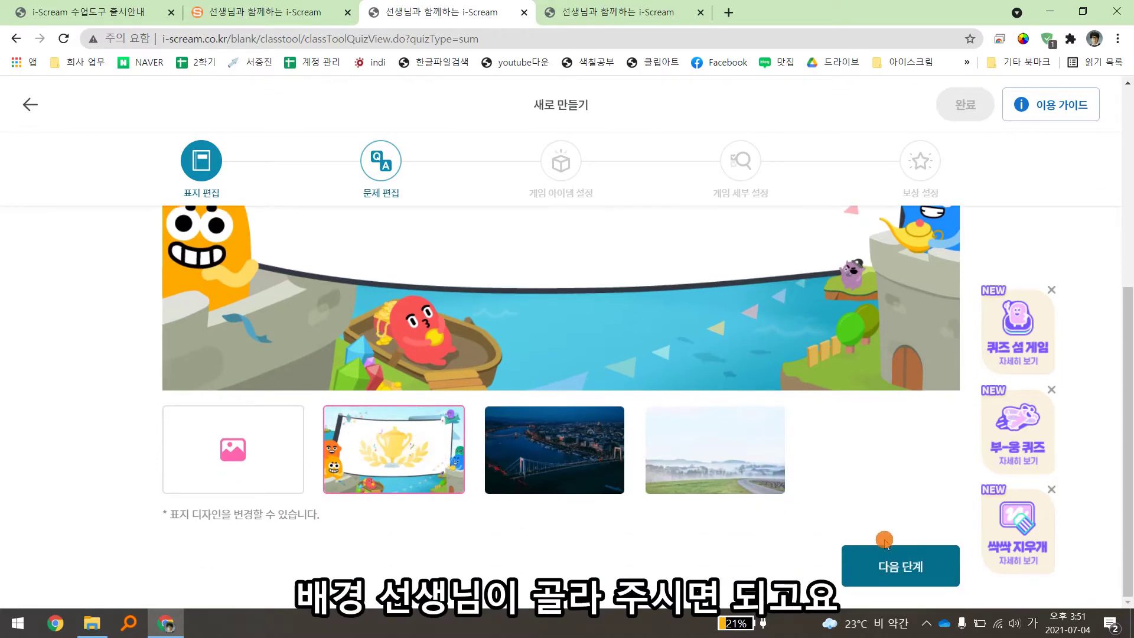
{"action": "left_click", "coordinate": [884, 502]}
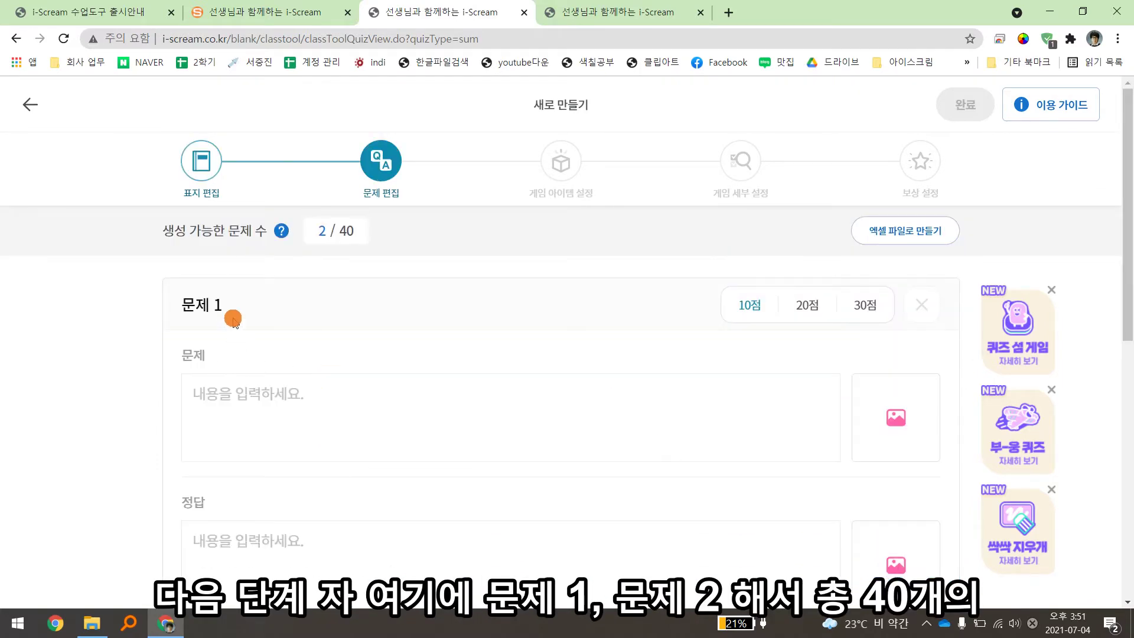
{"action": "scroll", "coordinate": [252, 355], "scroll_direction": "down", "scroll_amount": 5}
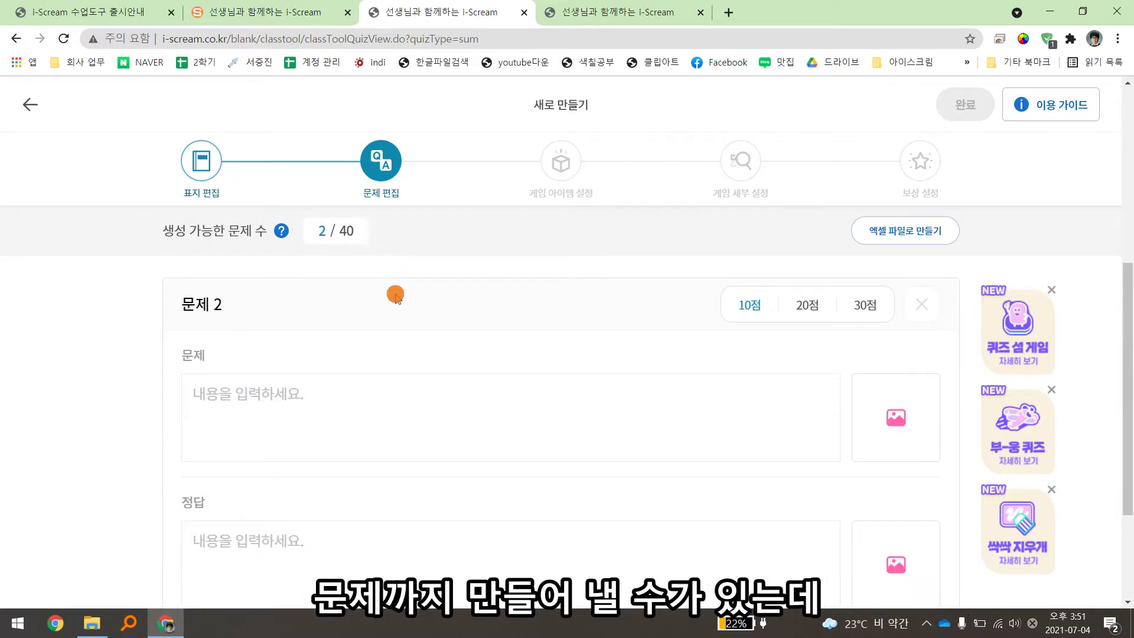
{"action": "scroll", "coordinate": [377, 363], "scroll_direction": "up", "scroll_amount": 5}
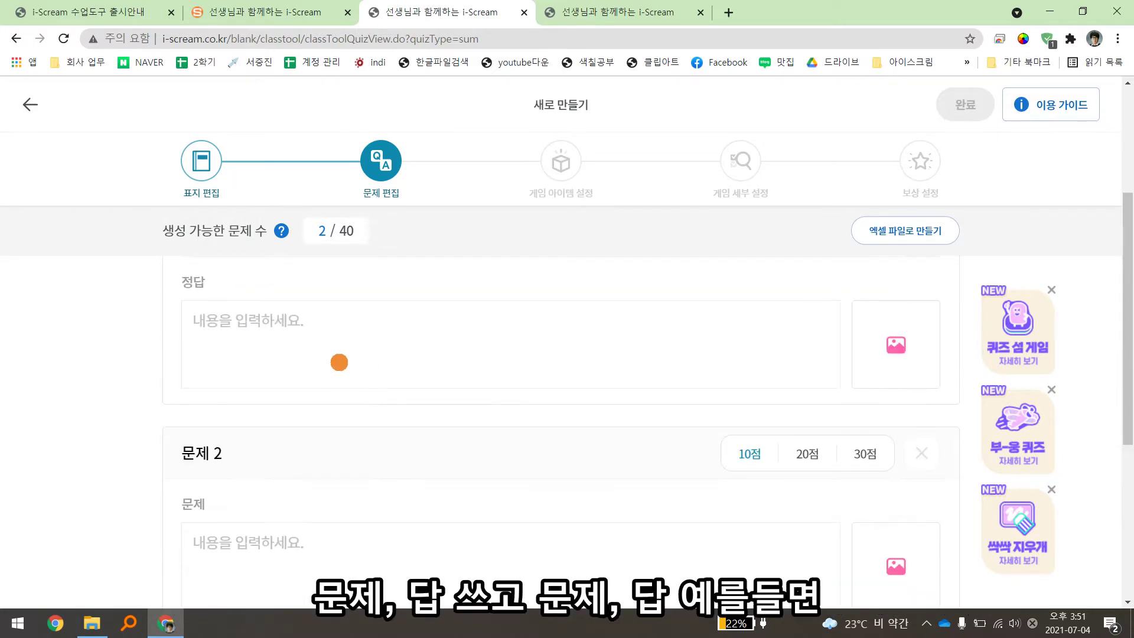
{"action": "left_click", "coordinate": [314, 346]}
{"action": "type", "text": "세종"}
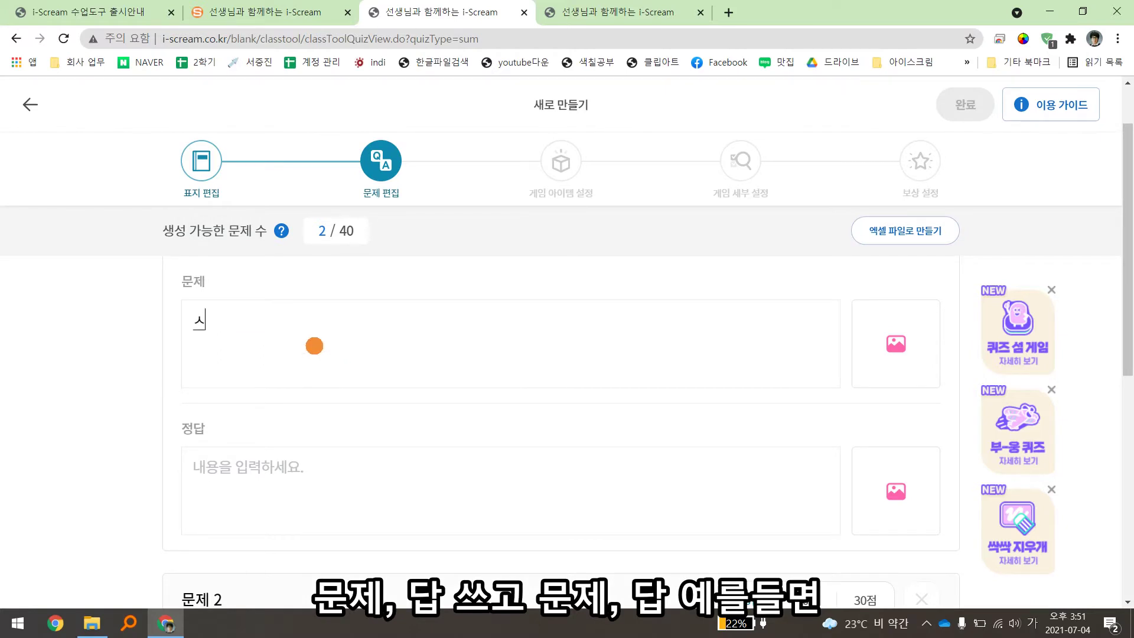
{"action": "type", "text": "대왕의 이"}
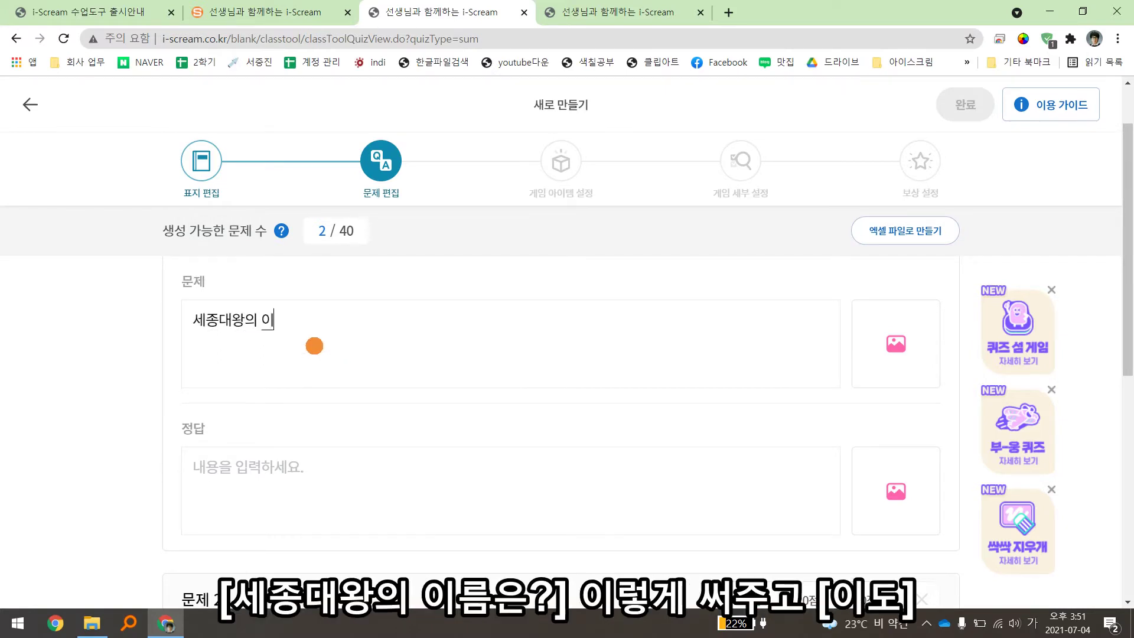
{"action": "type", "text": "름으은?"}
{"action": "left_click", "coordinate": [277, 462]}
{"action": "type", "text": "이도"}
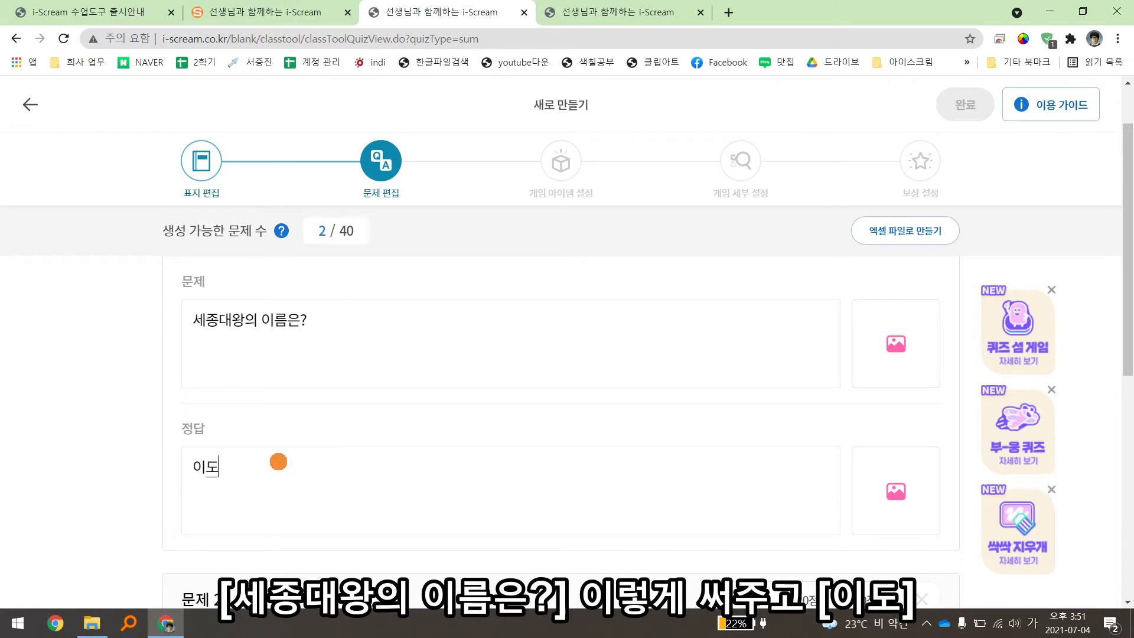
{"action": "left_click_drag", "start_coordinate": [266, 461], "coordinate": [139, 461]}
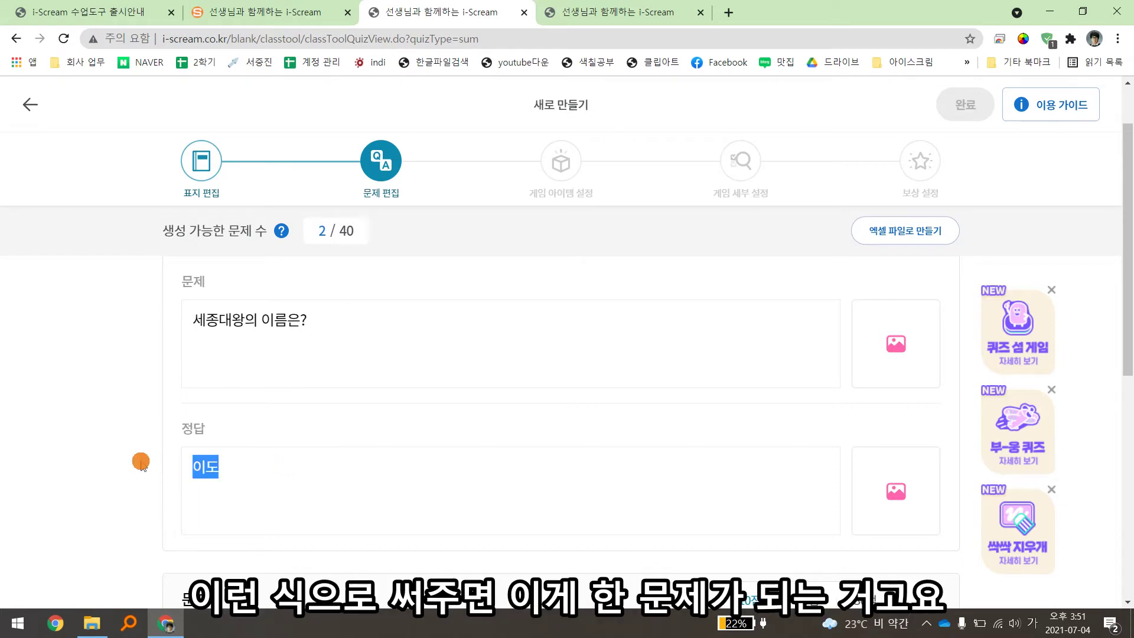
{"action": "key", "text": "BackSpace"}
{"action": "triple_click", "coordinate": [388, 331]}
{"action": "key", "text": "BackSpace"}
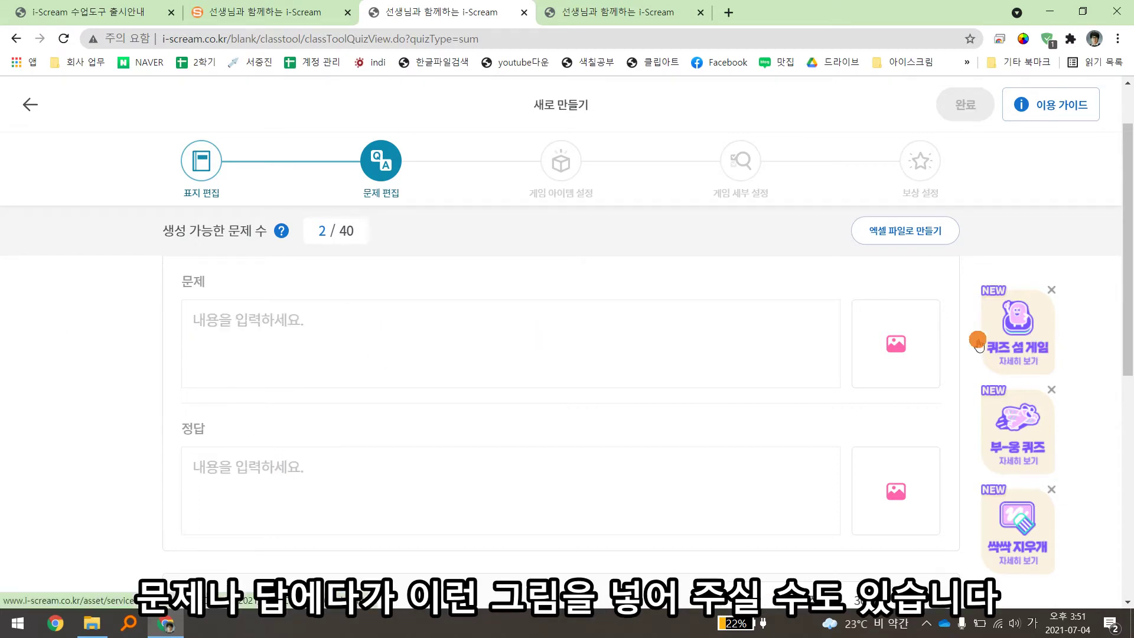
{"action": "scroll", "coordinate": [626, 466], "scroll_direction": "down", "scroll_amount": 8}
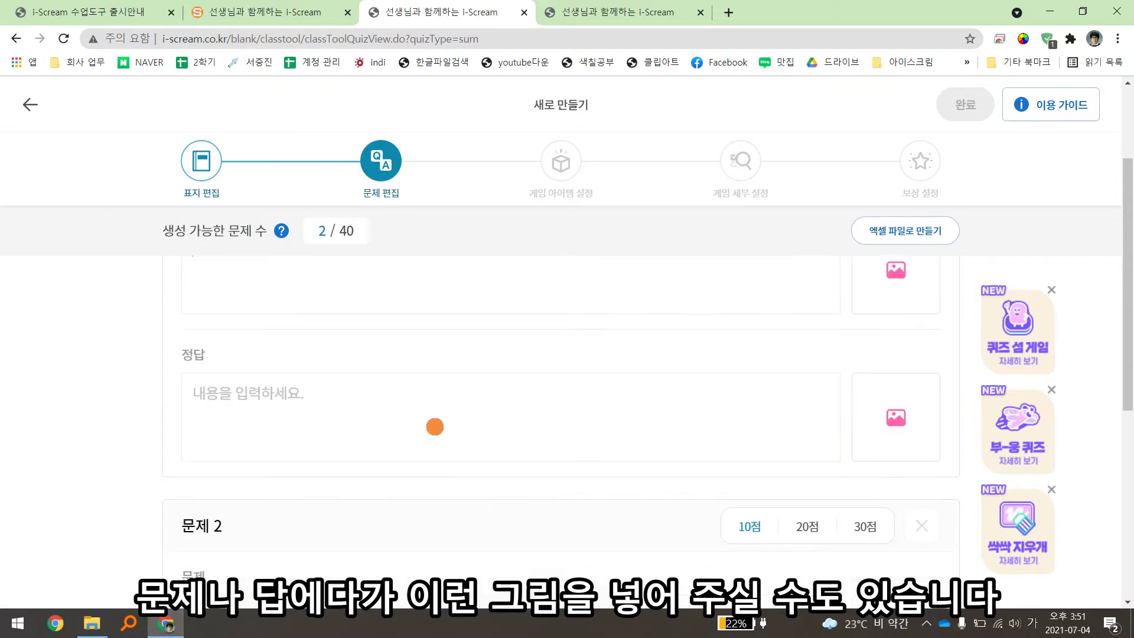
{"action": "left_click", "coordinate": [593, 491]}
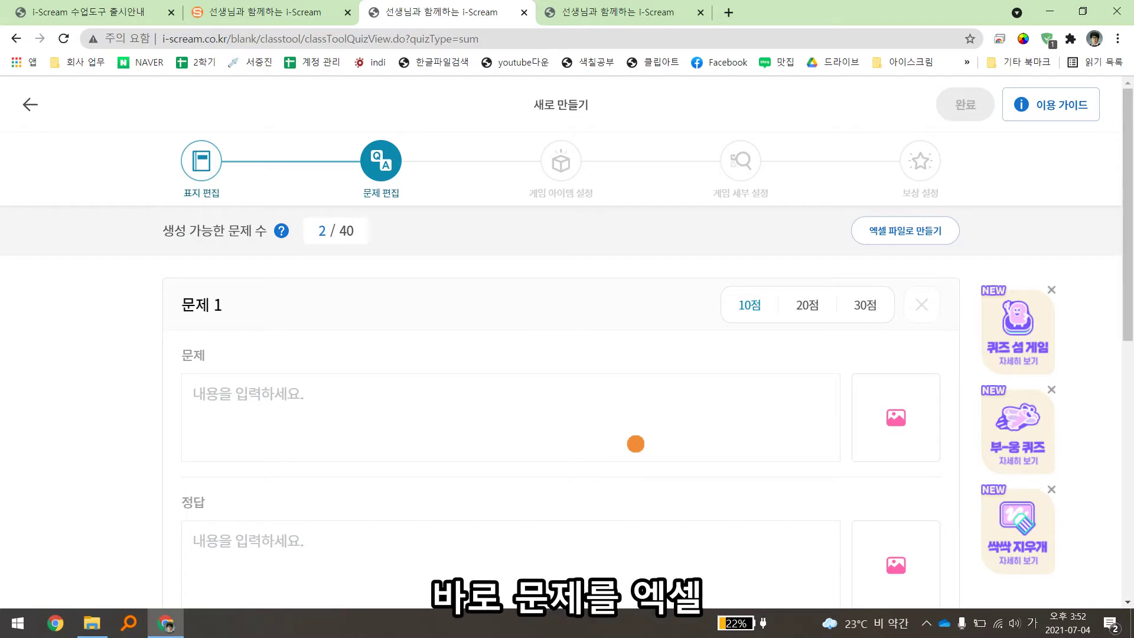
{"action": "mouse_move", "coordinate": [844, 205]}
{"action": "left_mouse_down"}
{"action": "mouse_move", "coordinate": [886, 240]}
{"action": "mouse_move", "coordinate": [969, 260]}
{"action": "left_mouse_up"}
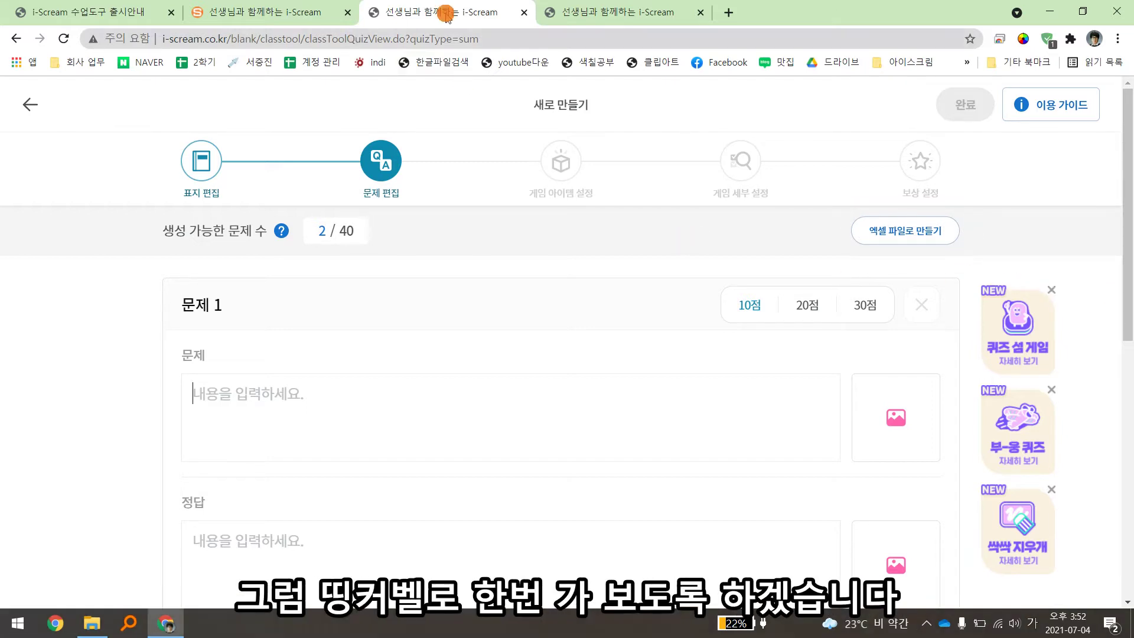
Close the extra quiz game tab and return to the i-Scream main page
{"action": "left_click", "coordinate": [591, 12]}
{"action": "left_click", "coordinate": [704, 13]}
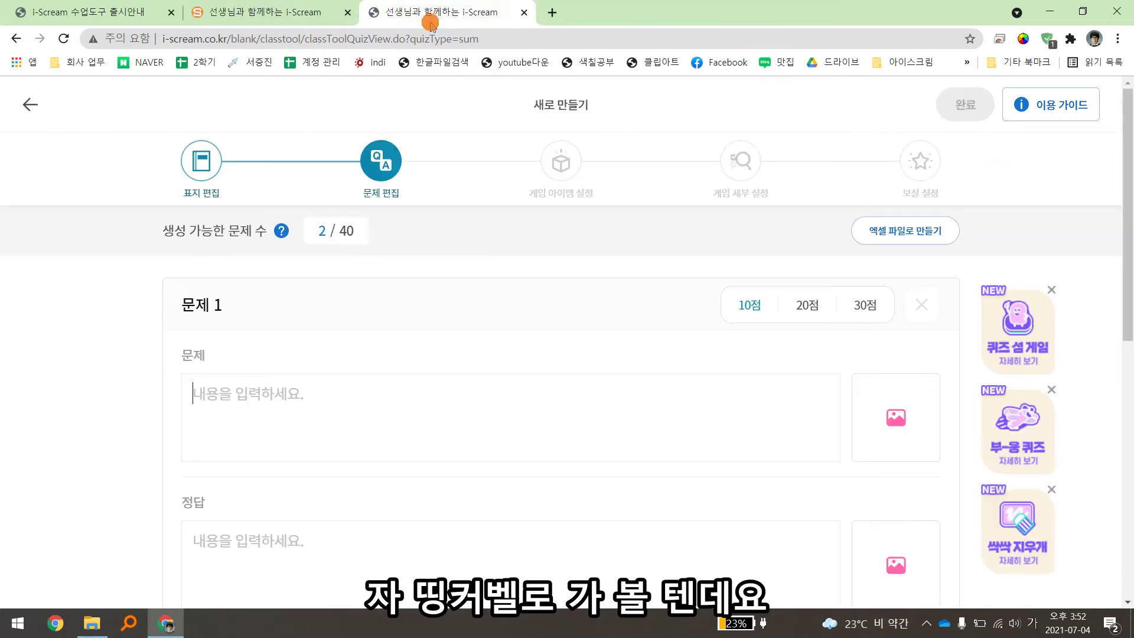
{"action": "left_click", "coordinate": [260, 11]}
In ThinkerBell, search 퀴즈섬 and open the '퀴즈섬 문제 만들기' quiz
{"action": "left_click", "coordinate": [696, 110]}
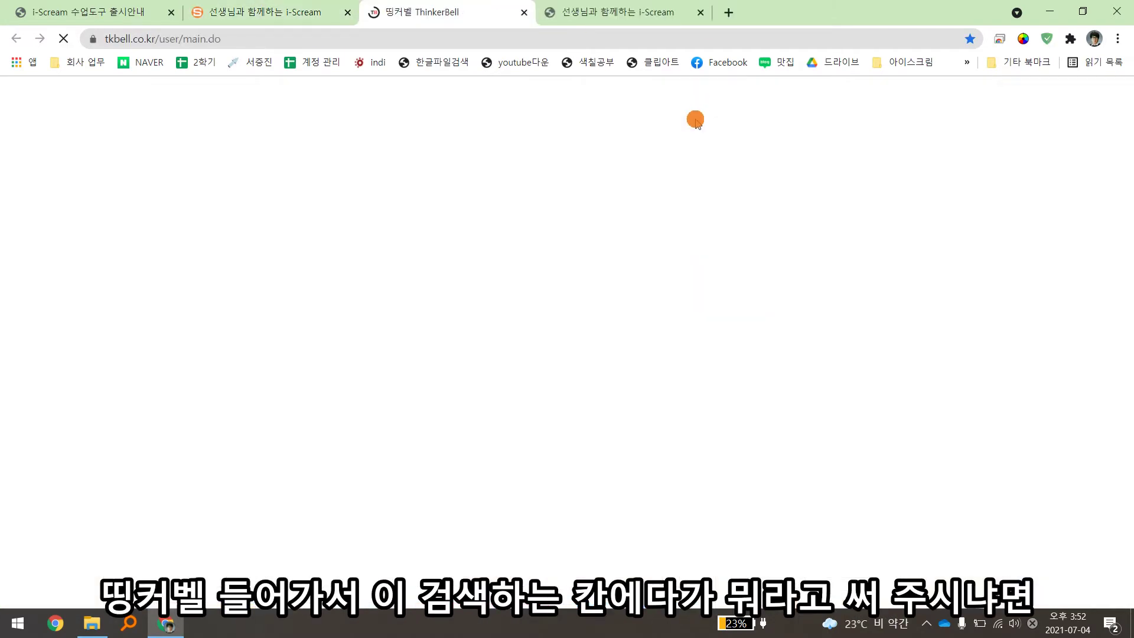
{"action": "left_click", "coordinate": [366, 476]}
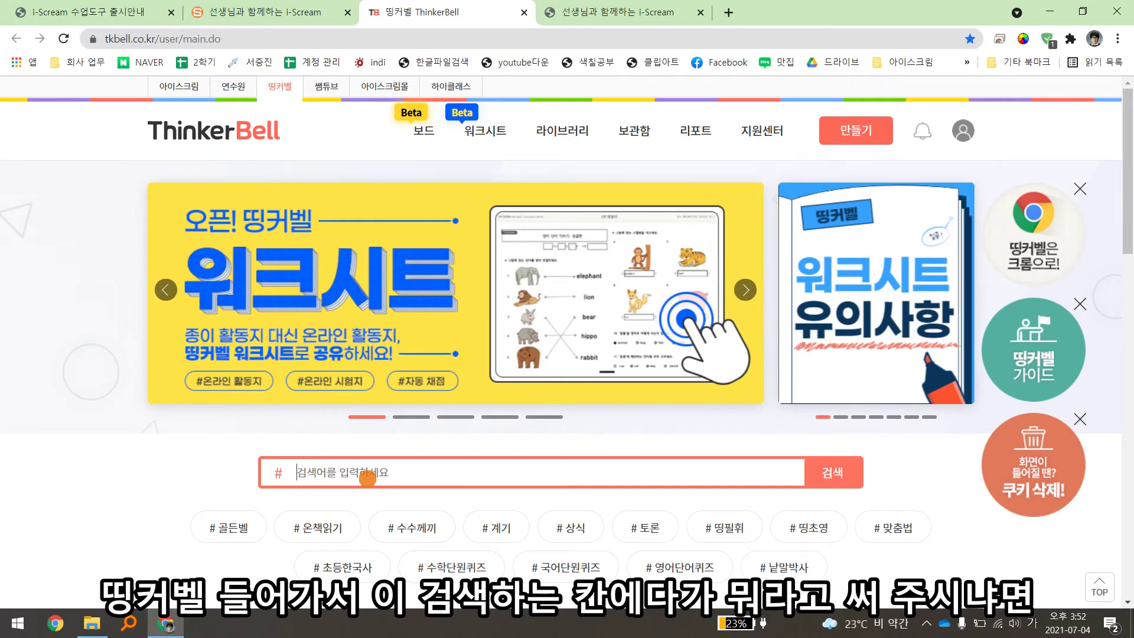
{"action": "type", "text": "퀴즈섬"}
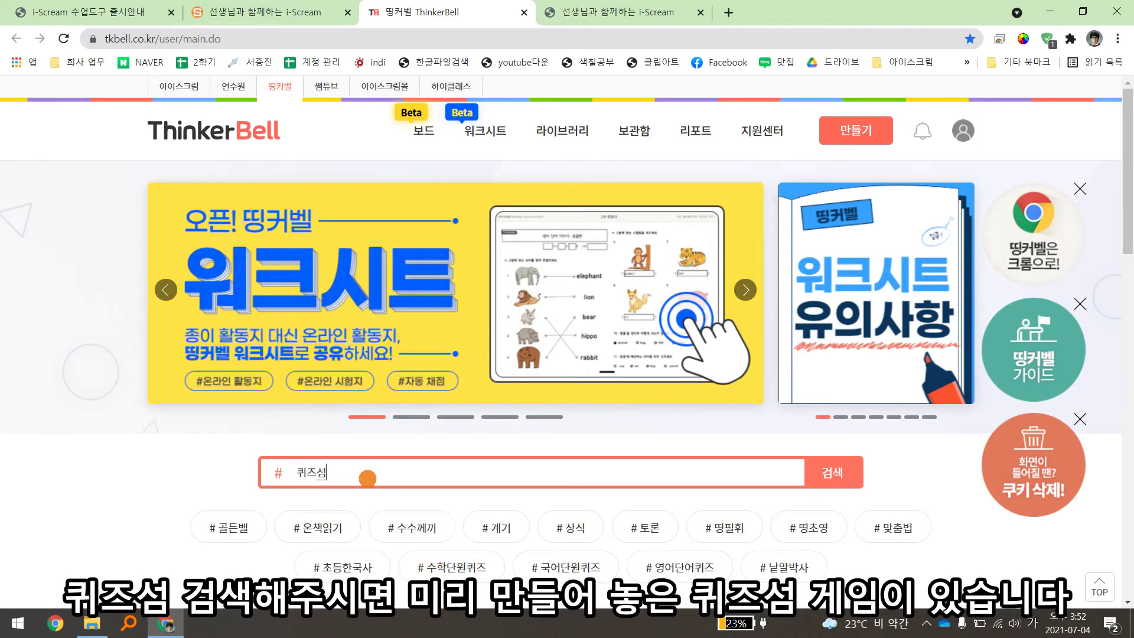
{"action": "key", "text": "Return"}
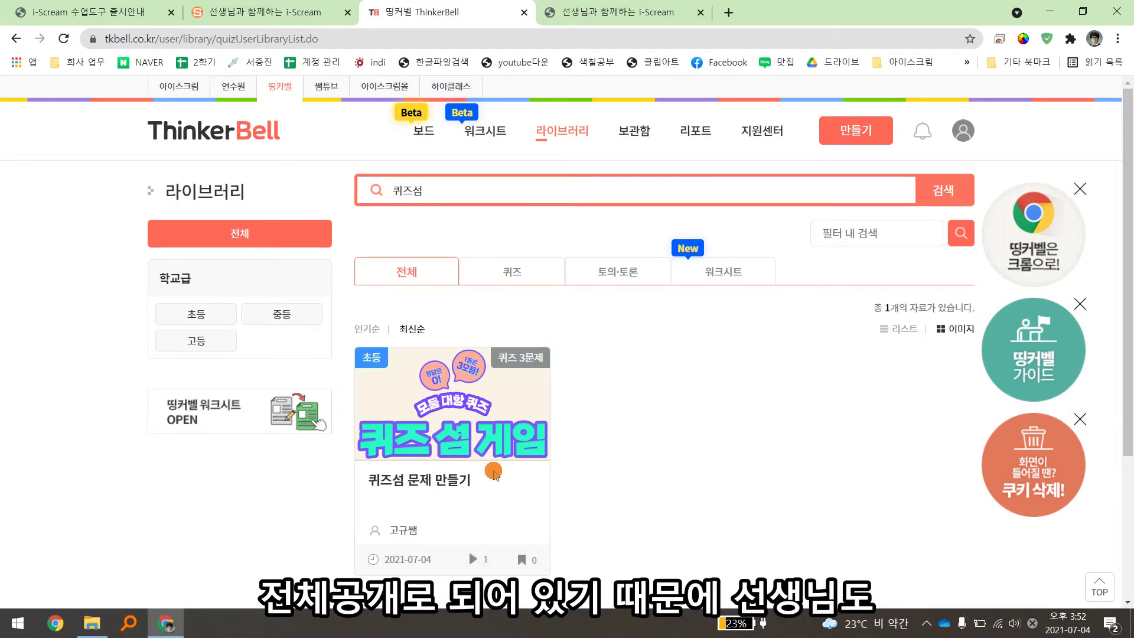
{"action": "left_click", "coordinate": [446, 482]}
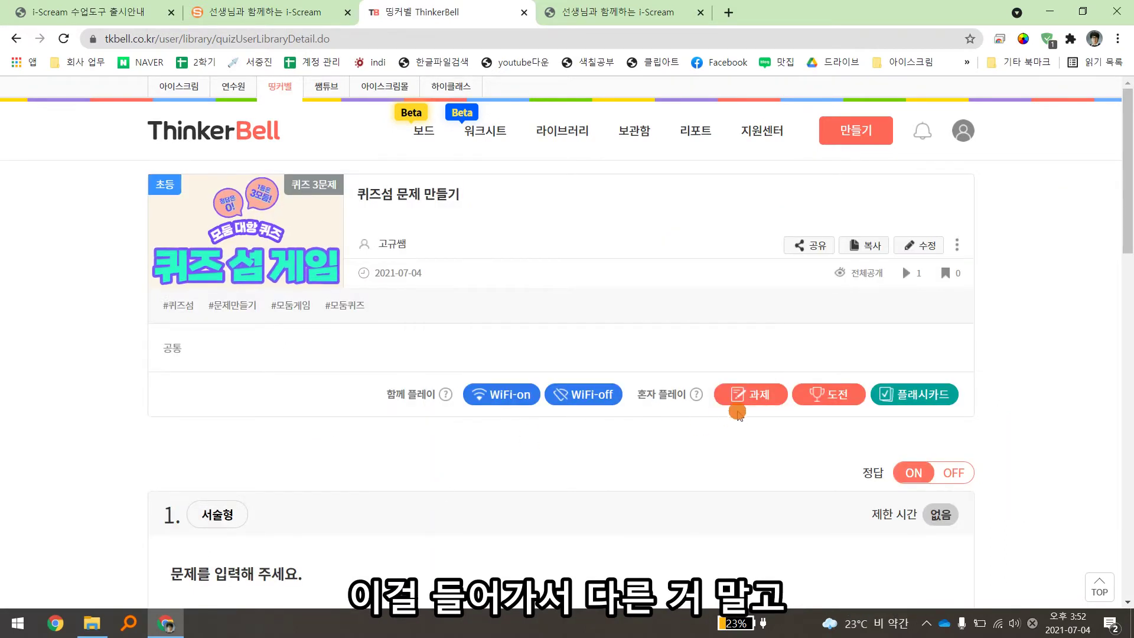
In 과제 모드 settings, set the nickname prompt to custom text '이름을 입력하세요.'
{"action": "left_click", "coordinate": [758, 400]}
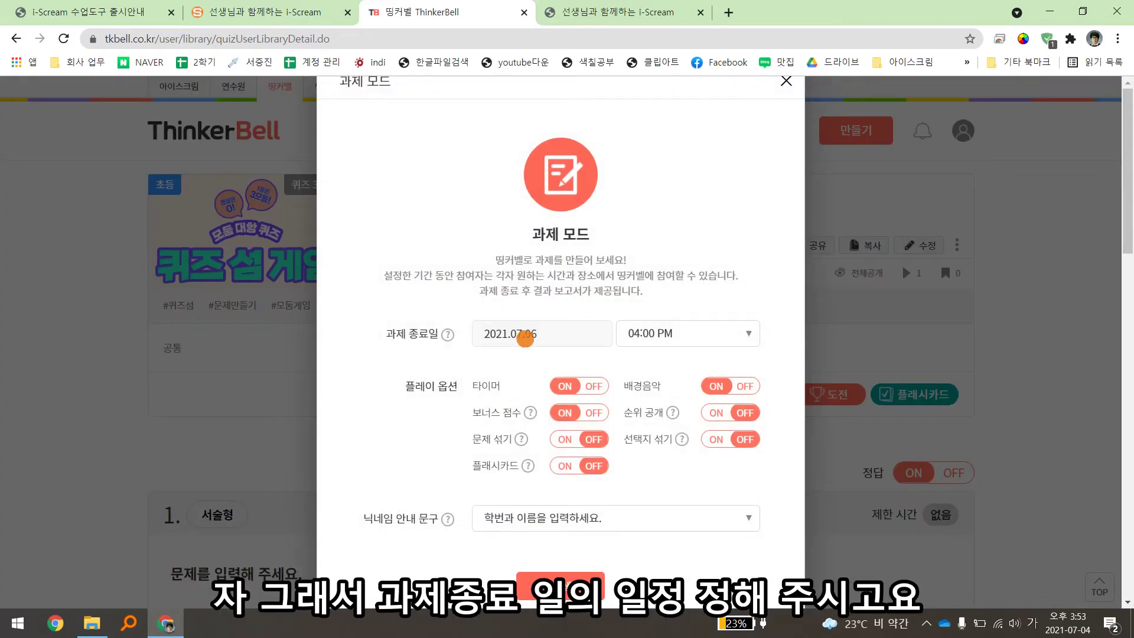
{"action": "left_click", "coordinate": [567, 522]}
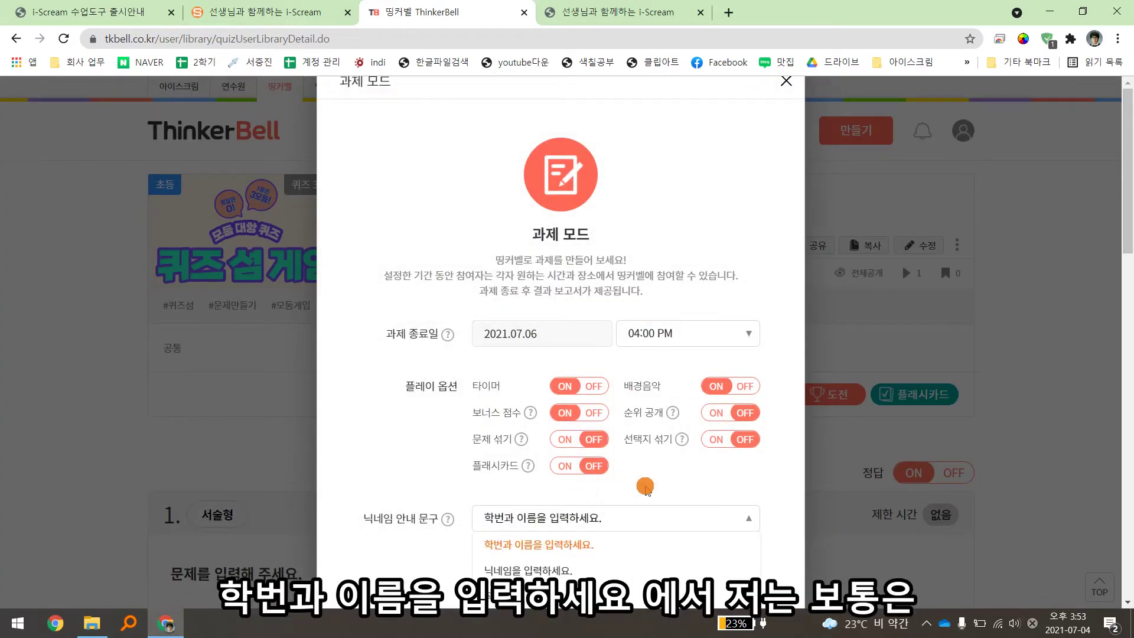
{"action": "scroll", "coordinate": [661, 487], "scroll_direction": "down", "scroll_amount": 1}
{"action": "scroll", "coordinate": [681, 490], "scroll_direction": "down", "scroll_amount": 1}
{"action": "left_click", "coordinate": [533, 521]}
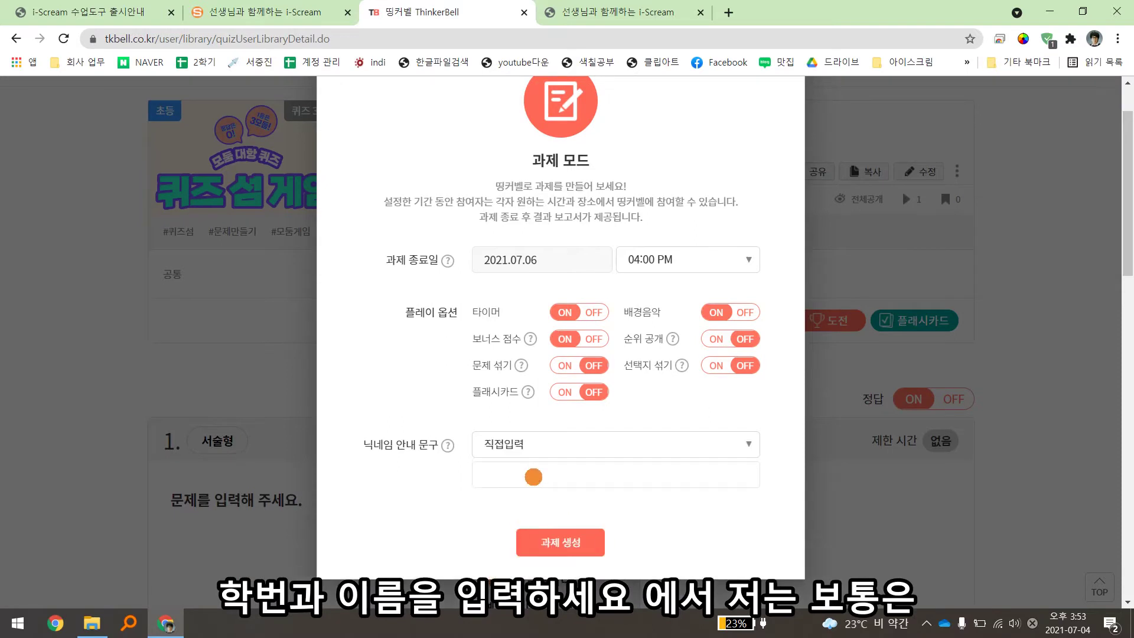
{"action": "type", "text": "이름을 입력하세요."}
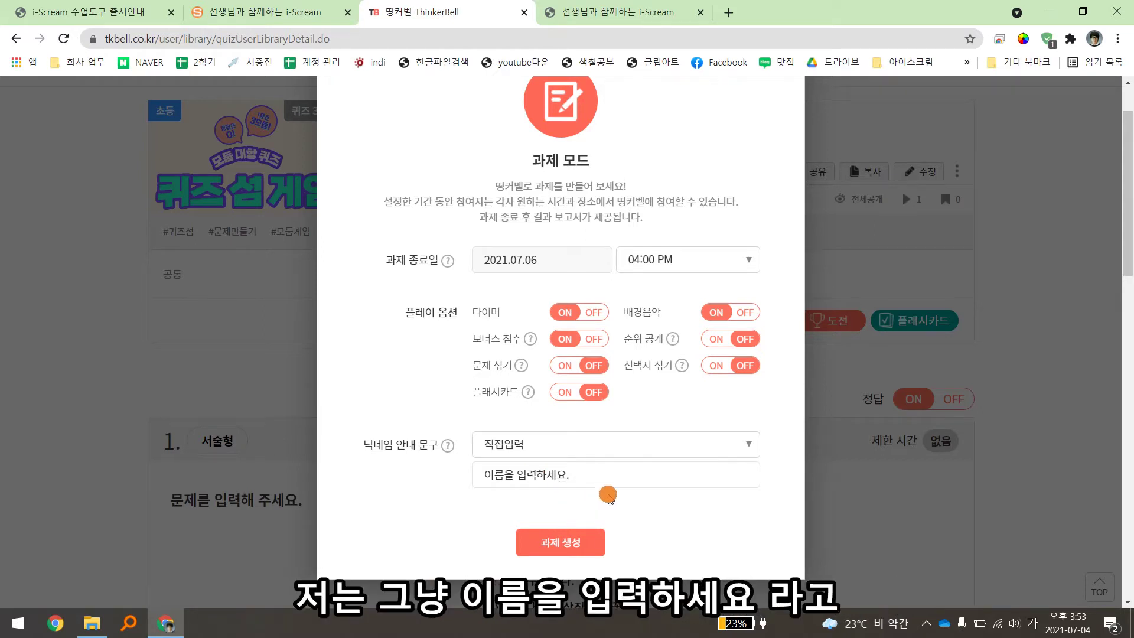
Create the assignment and copy its student link from the share window
{"action": "left_click", "coordinate": [568, 543]}
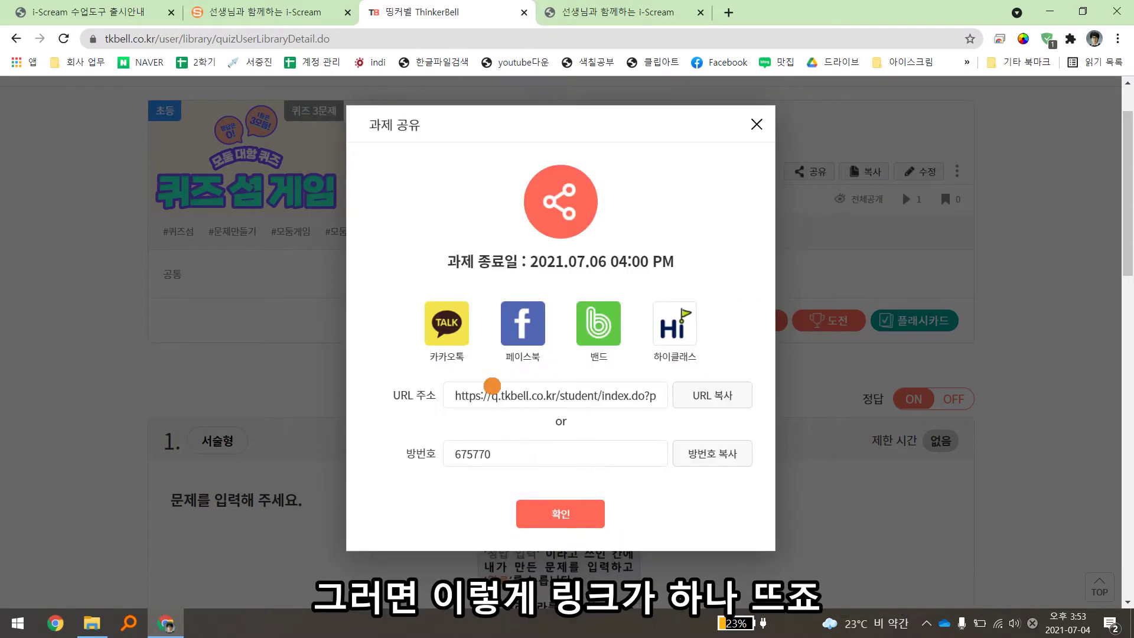
{"action": "left_click_drag", "start_coordinate": [466, 395], "coordinate": [778, 394]}
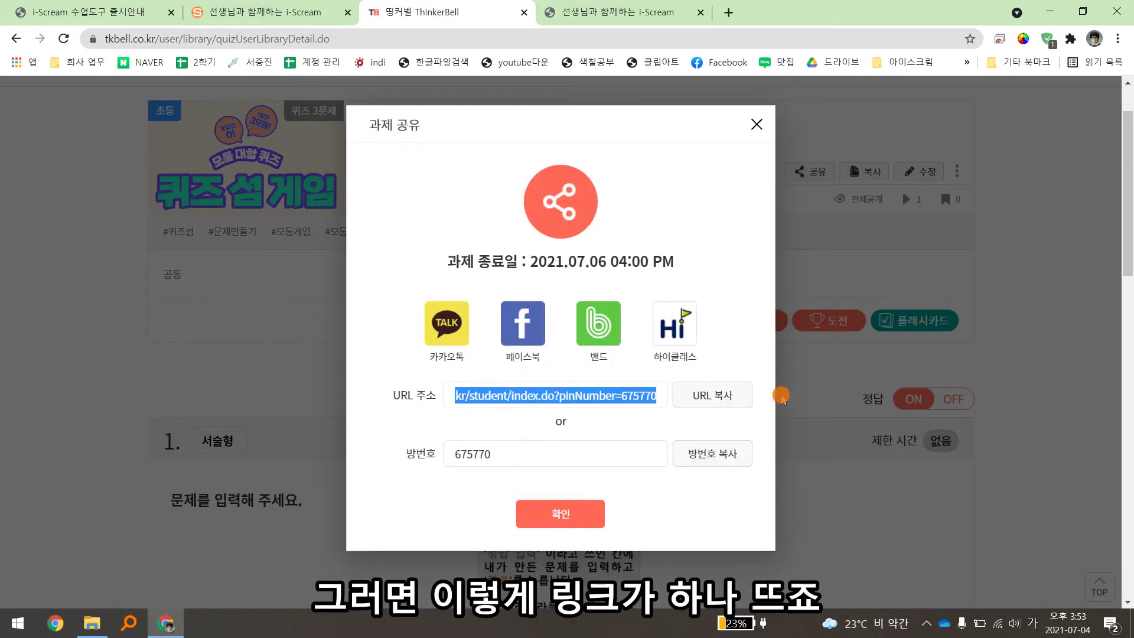
{"action": "left_click", "coordinate": [703, 395]}
{"action": "left_click", "coordinate": [700, 137]}
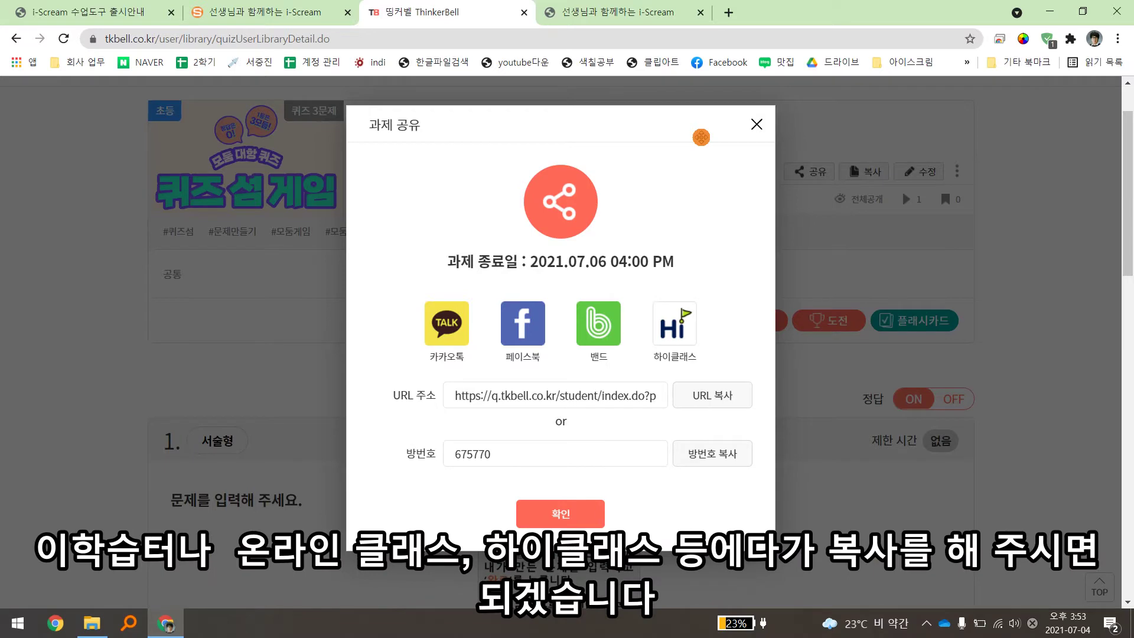
Open the copied student link in a new browser tab
{"action": "left_click", "coordinate": [560, 513]}
{"action": "key", "text": "ctrl+t"}
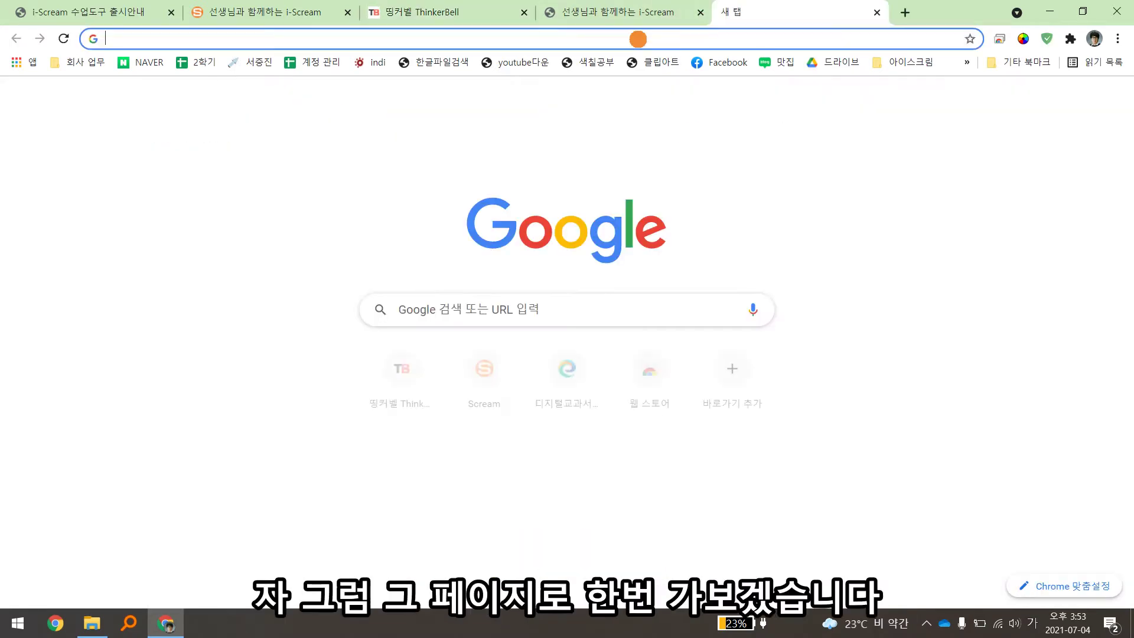
{"action": "type", "text": "https://q.tkbell.co.kr/student/index.do?pinNumber=675770"}
{"action": "key", "text": "Return"}
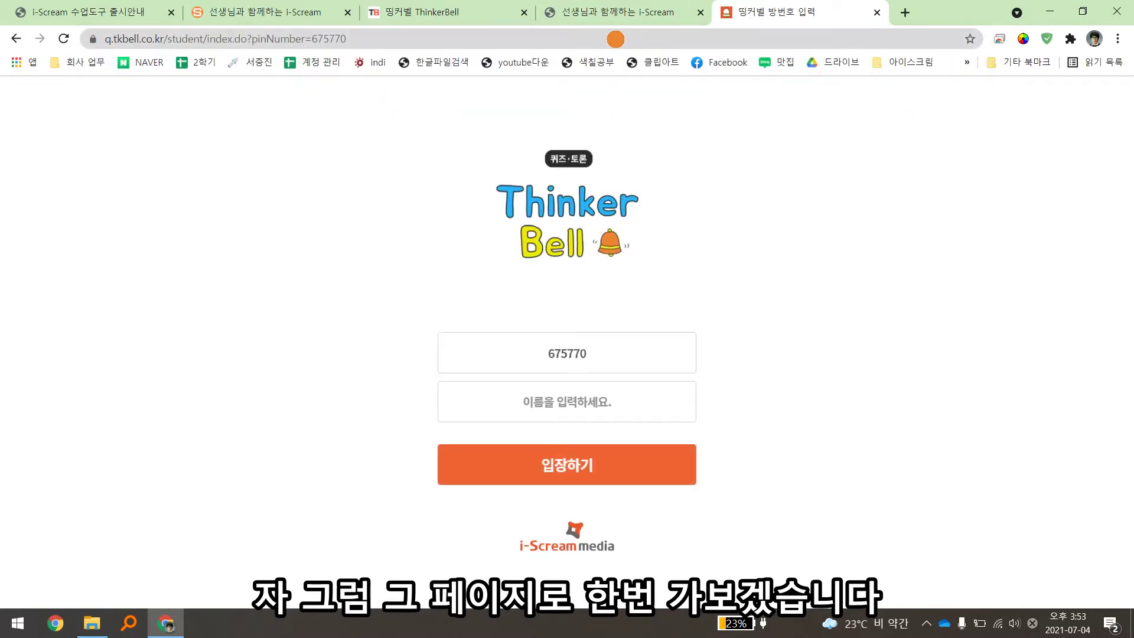
Point out the pre-filled room number and join the room with a teacher nickname
{"action": "left_click", "coordinate": [538, 359]}
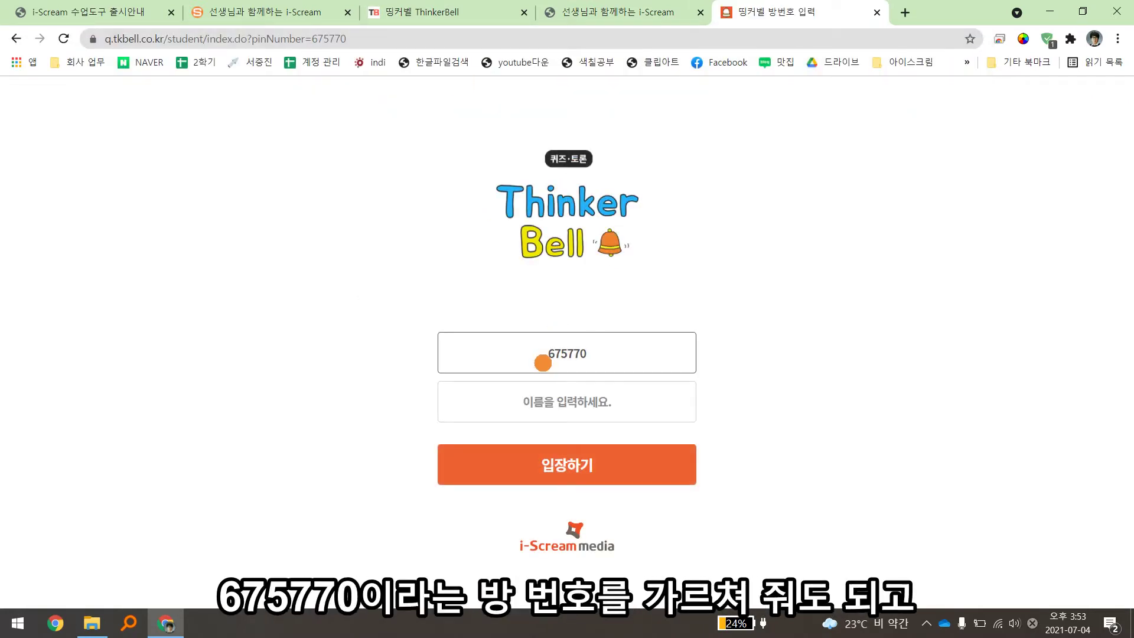
{"action": "left_click_drag", "start_coordinate": [589, 354], "coordinate": [455, 346]}
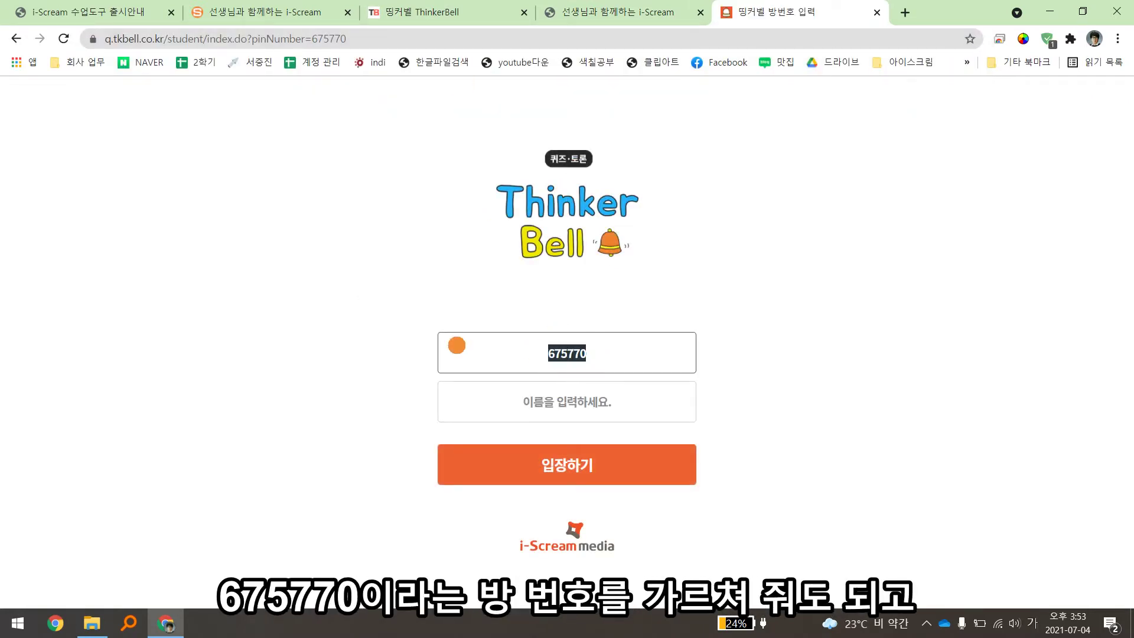
{"action": "left_click", "coordinate": [341, 319]}
{"action": "left_click", "coordinate": [571, 400]}
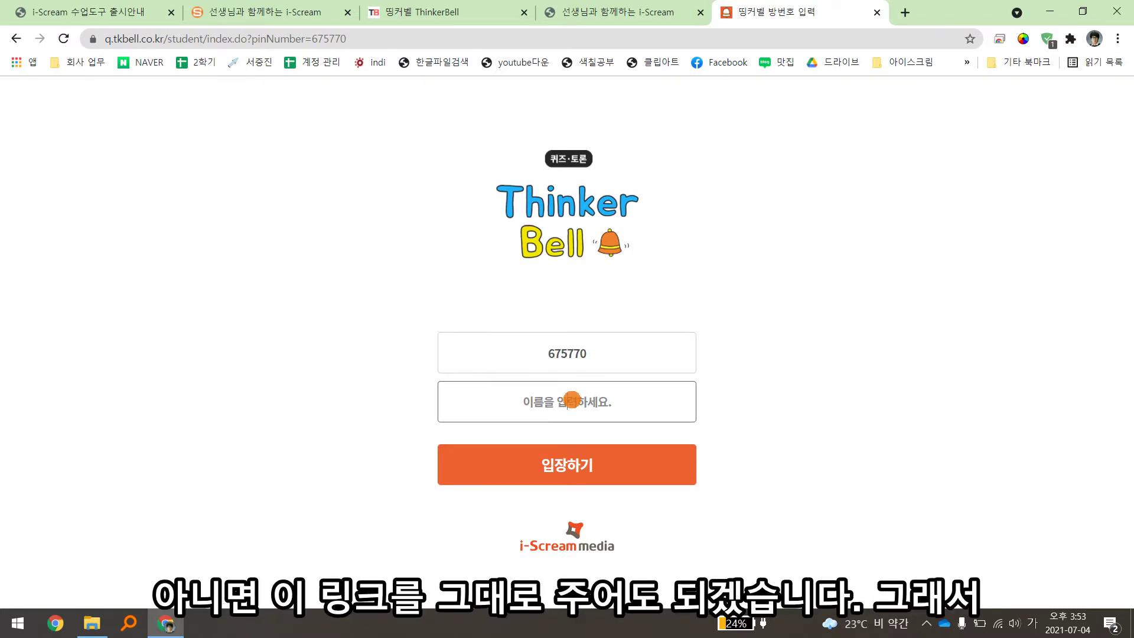
{"action": "type", "text": "ㄱ"}
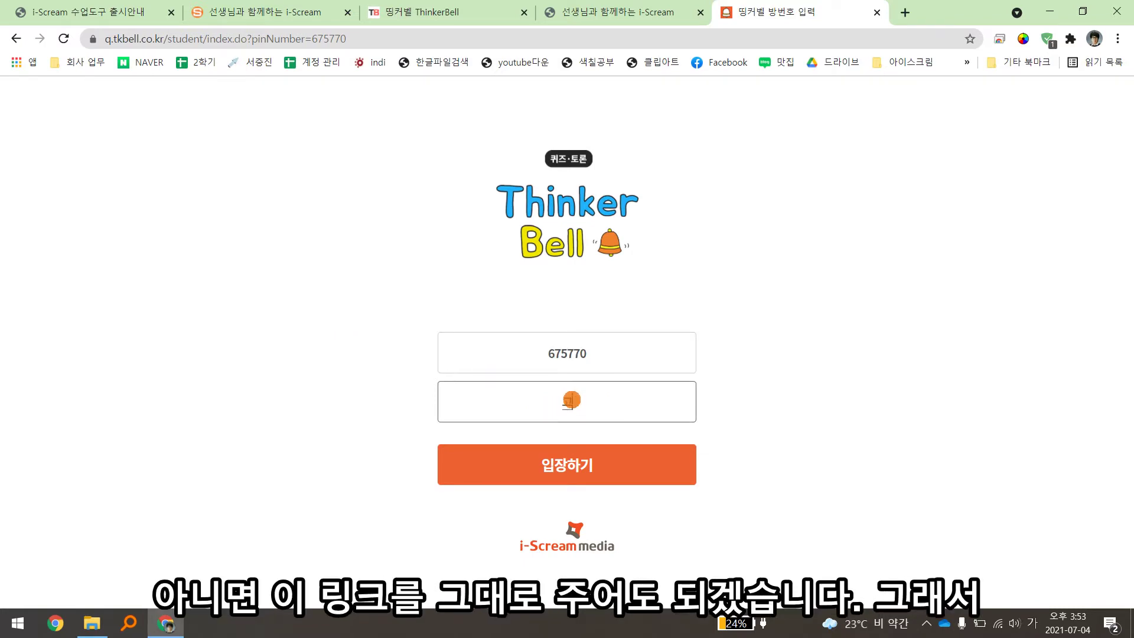
{"action": "type", "text": "고규쌤"}
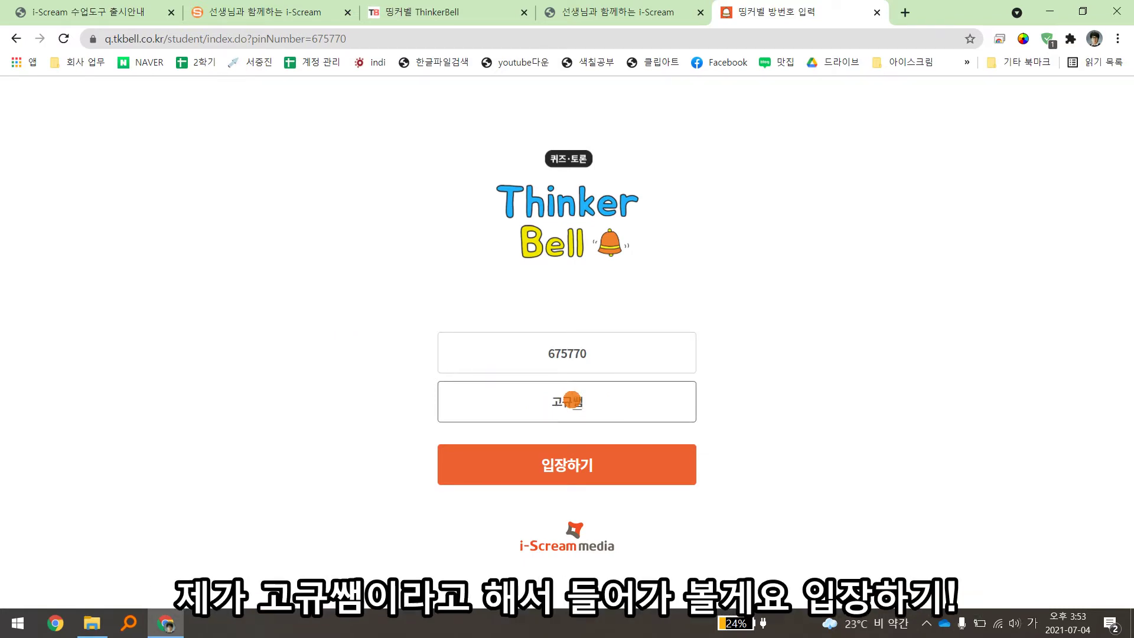
{"action": "left_click", "coordinate": [582, 467]}
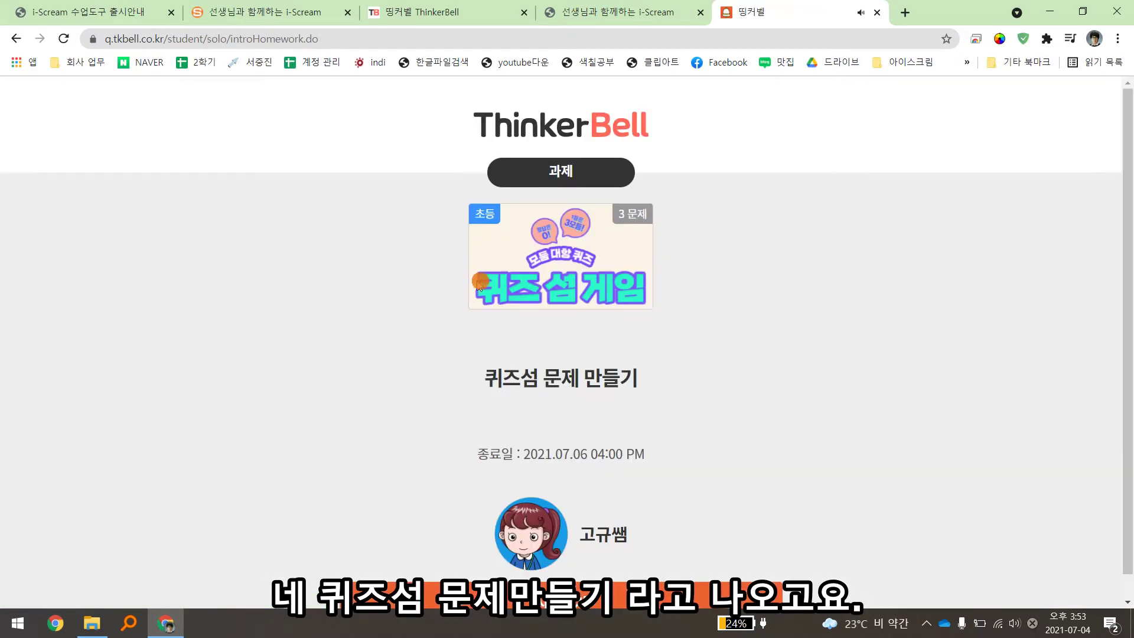
Pause the quiz's background music from the tab's media controls
{"action": "scroll", "coordinate": [544, 317], "scroll_direction": "down", "scroll_amount": 1}
{"action": "left_click_drag", "start_coordinate": [482, 356], "coordinate": [705, 347]}
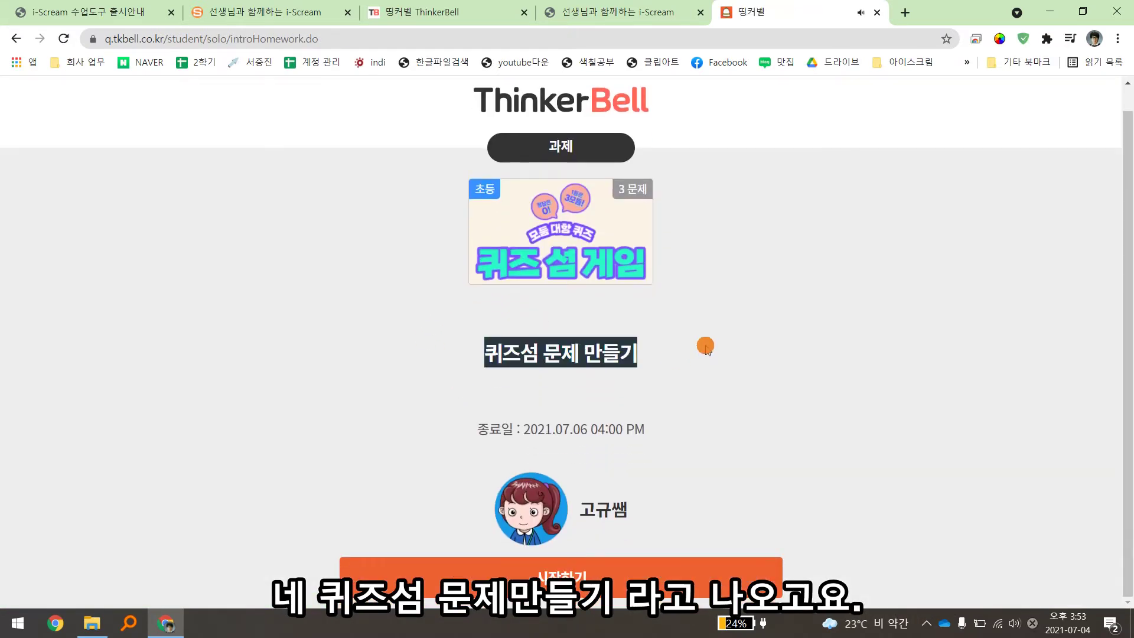
{"action": "left_click", "coordinate": [705, 347]}
{"action": "left_click", "coordinate": [1070, 39]}
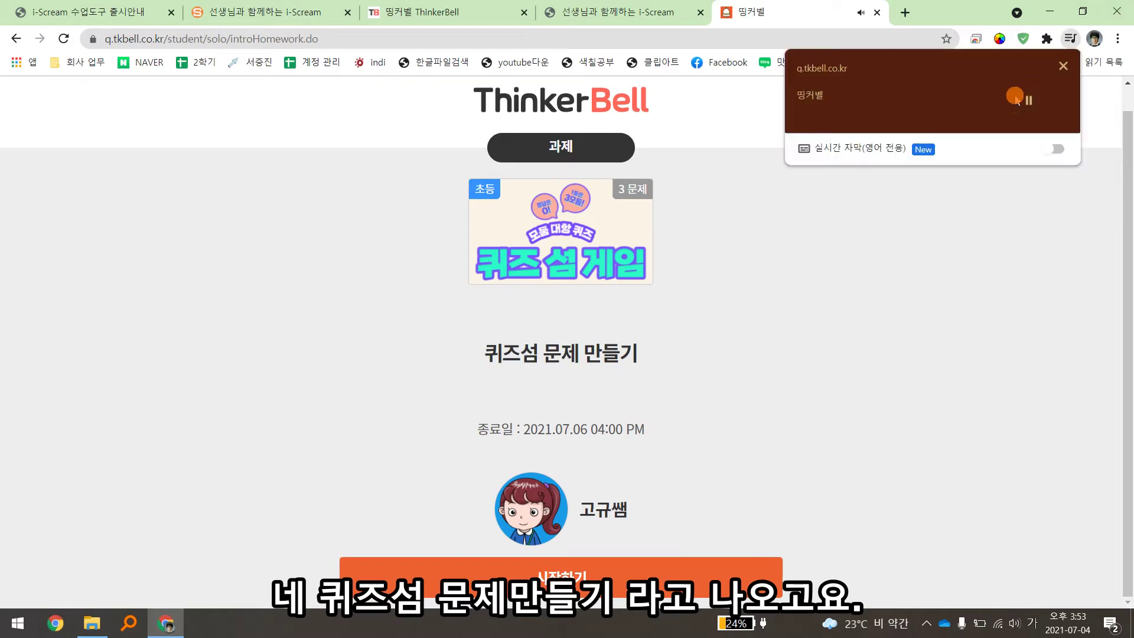
{"action": "left_click", "coordinate": [1015, 98]}
{"action": "left_click", "coordinate": [924, 259]}
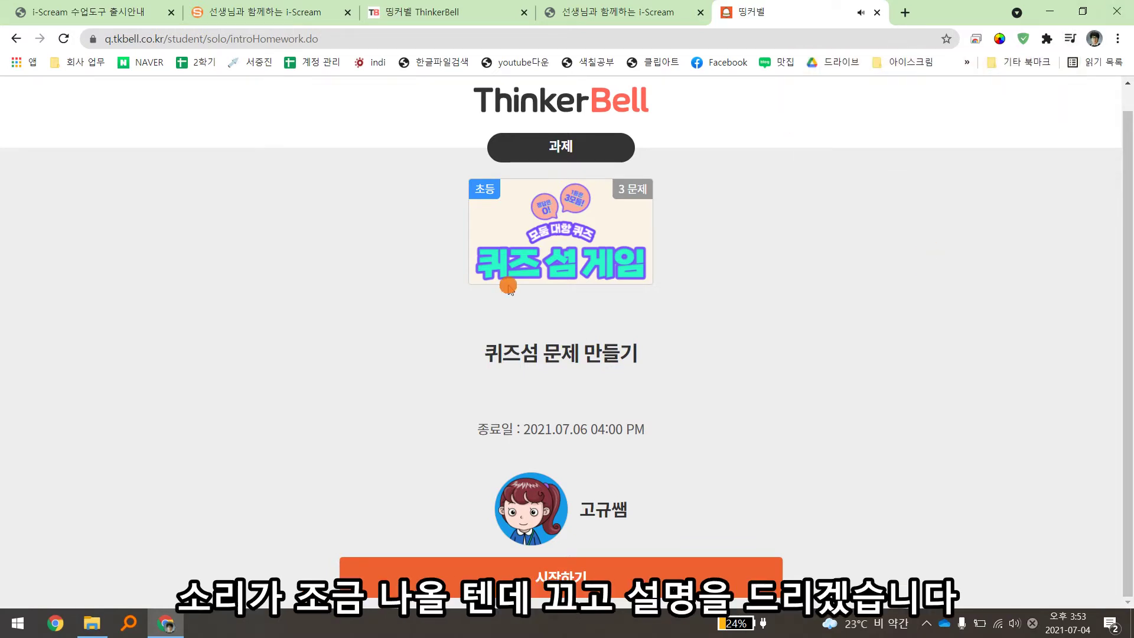
Highlight the quiz title, due date and nickname, then start the assignment
{"action": "left_click_drag", "start_coordinate": [476, 352], "coordinate": [671, 372]}
{"action": "left_click", "coordinate": [662, 421]}
{"action": "left_click_drag", "start_coordinate": [660, 421], "coordinate": [494, 416]}
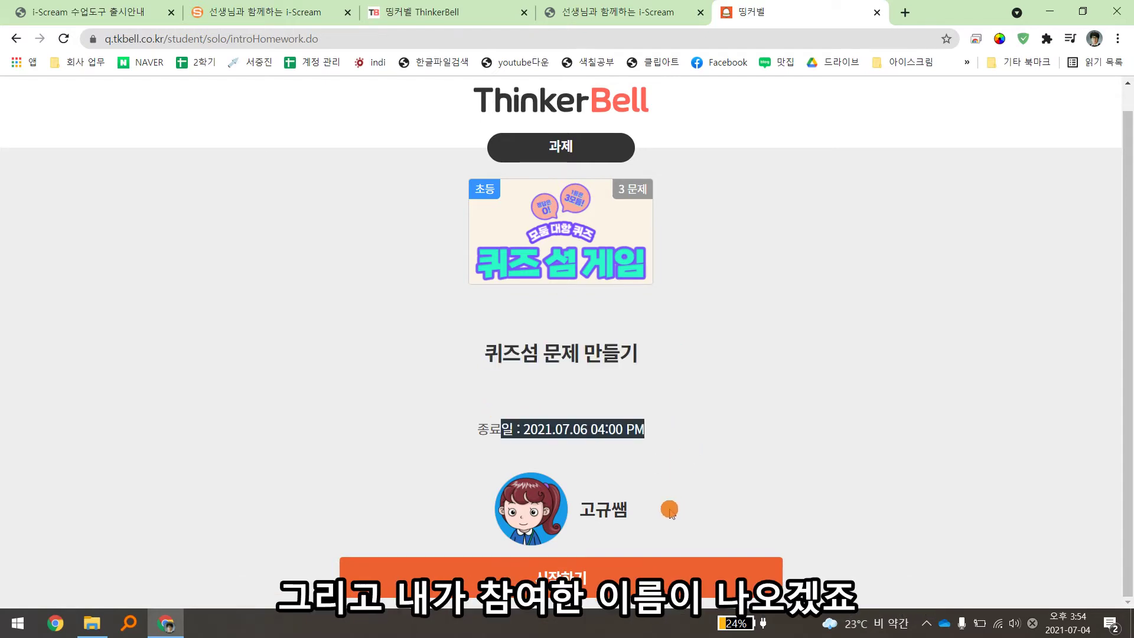
{"action": "left_click_drag", "start_coordinate": [685, 488], "coordinate": [589, 504]}
{"action": "left_click", "coordinate": [689, 467]}
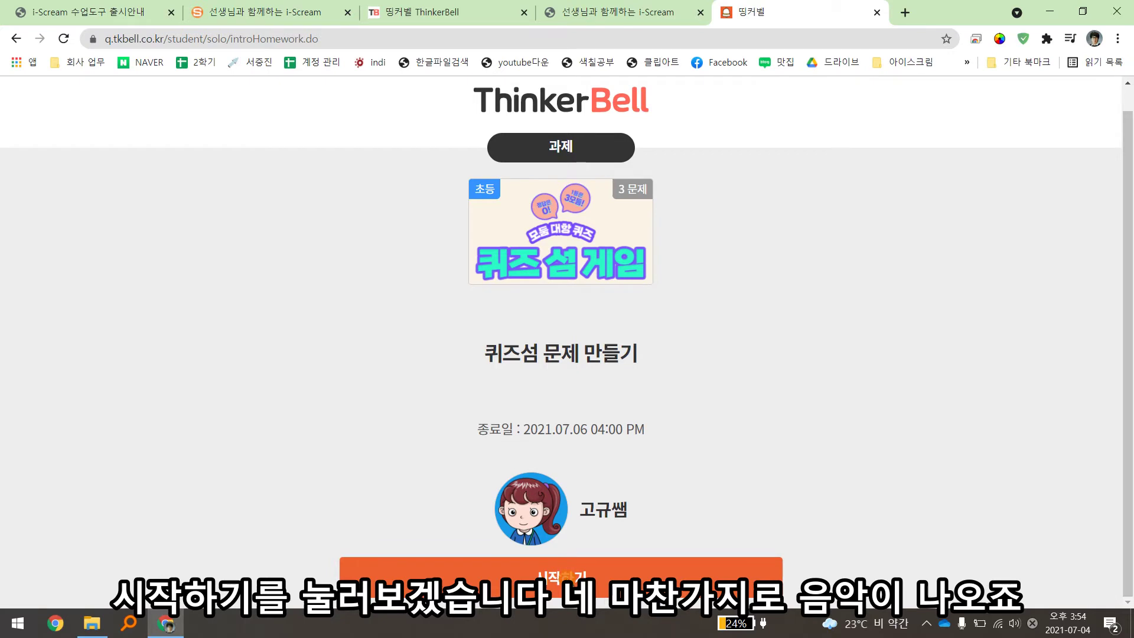
{"action": "left_click", "coordinate": [561, 576]}
{"action": "left_click", "coordinate": [1066, 43]}
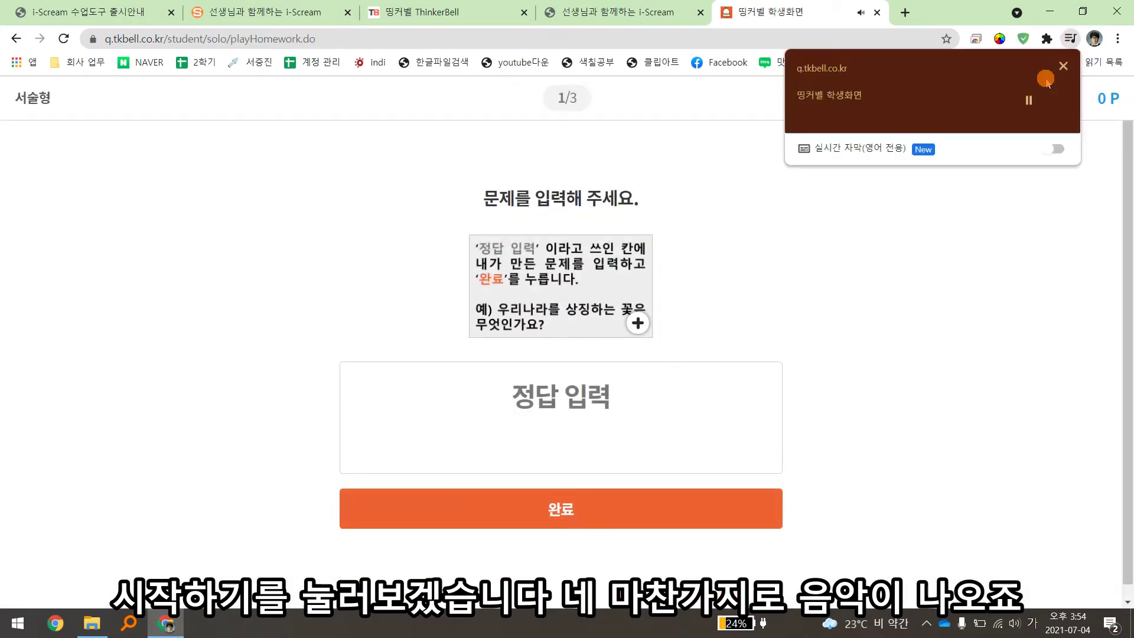
Submit '이순신 장군이 사용한 배는?' for question 1 and advance to question 2
{"action": "left_click", "coordinate": [945, 267]}
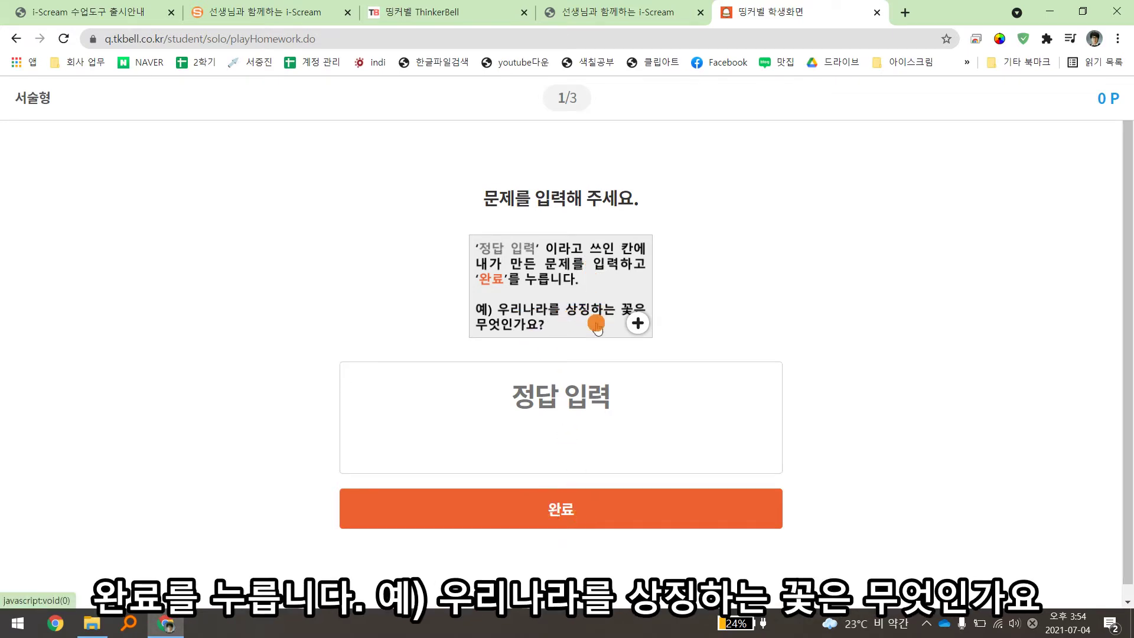
{"action": "left_click", "coordinate": [582, 398]}
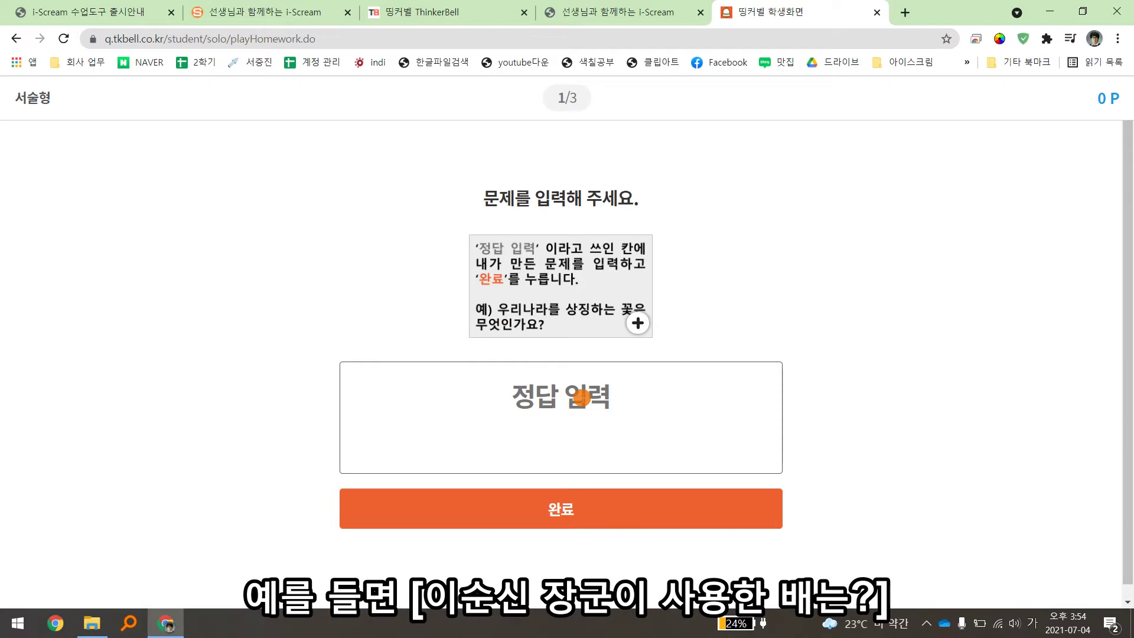
{"action": "type", "text": "이순신 장군이"}
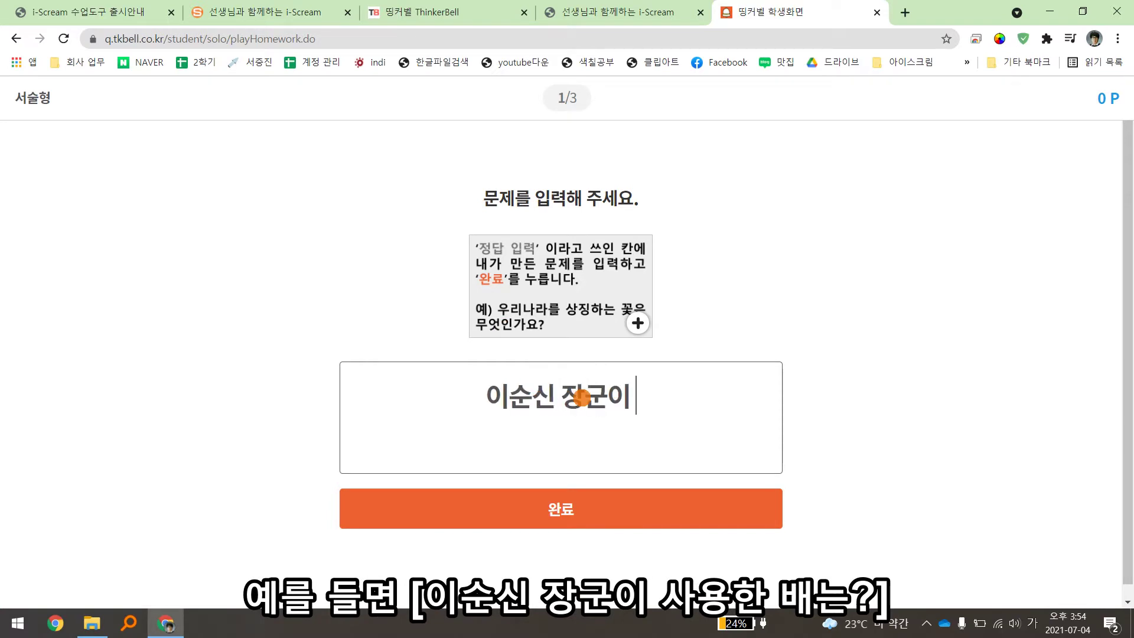
{"action": "type", "text": " 사용한 배는?"}
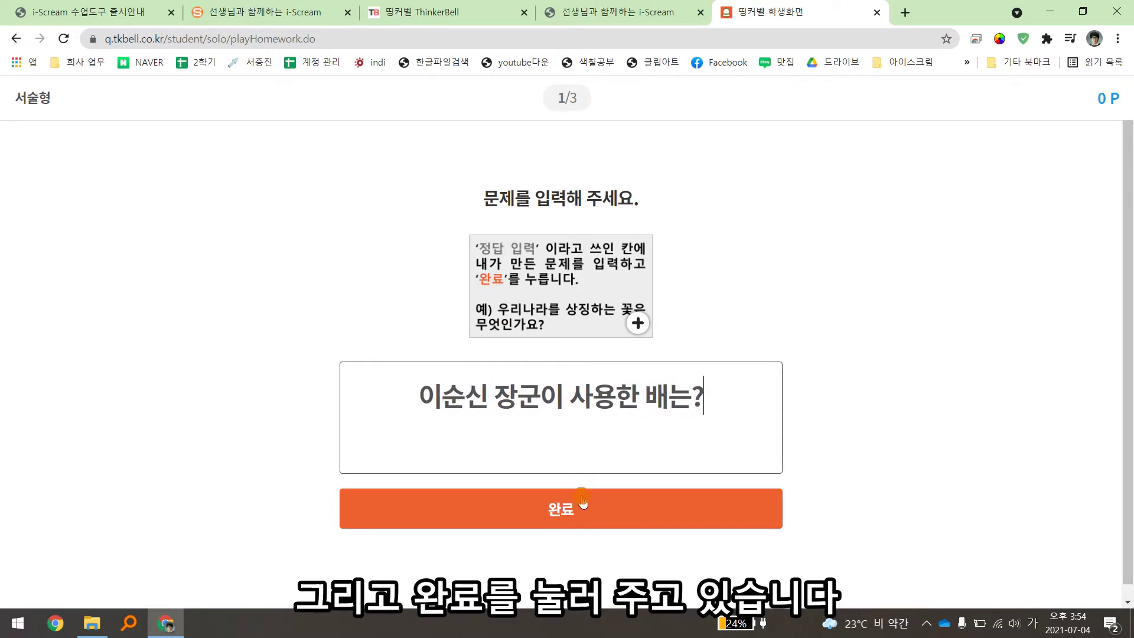
{"action": "left_click", "coordinate": [582, 509]}
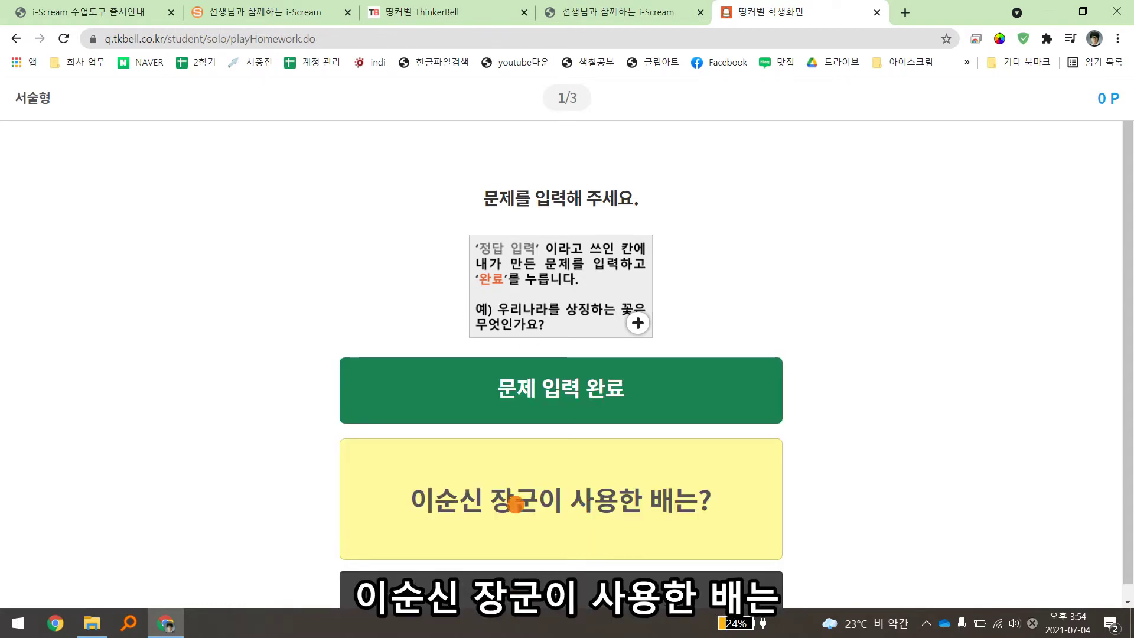
{"action": "scroll", "coordinate": [632, 548], "scroll_direction": "down", "scroll_amount": 1}
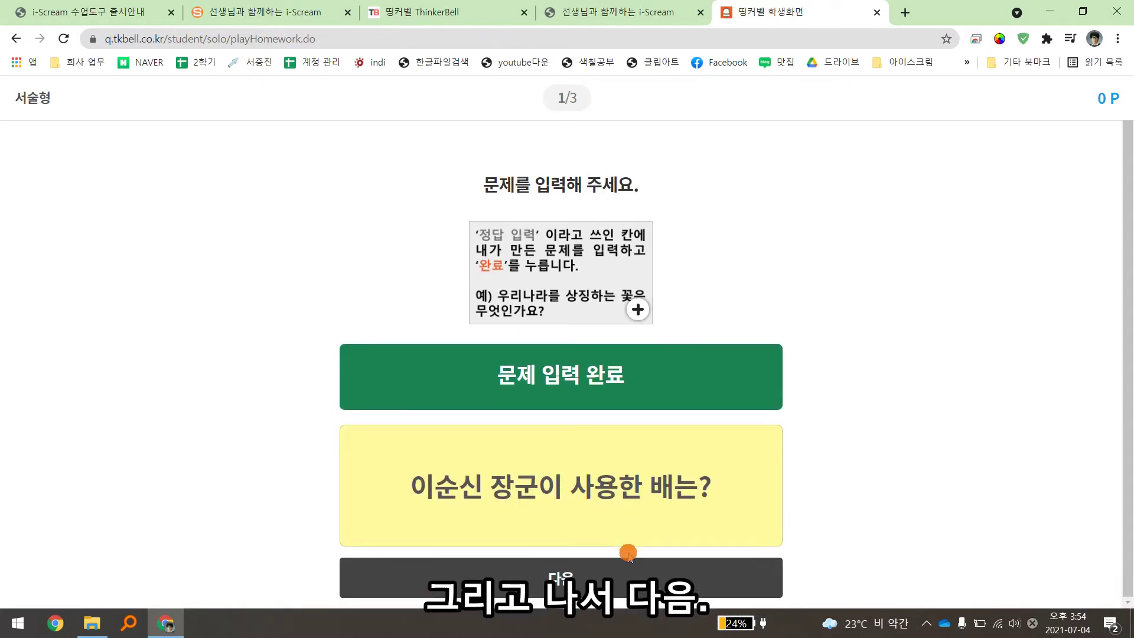
{"action": "left_click", "coordinate": [606, 582]}
{"action": "left_click", "coordinate": [1070, 39]}
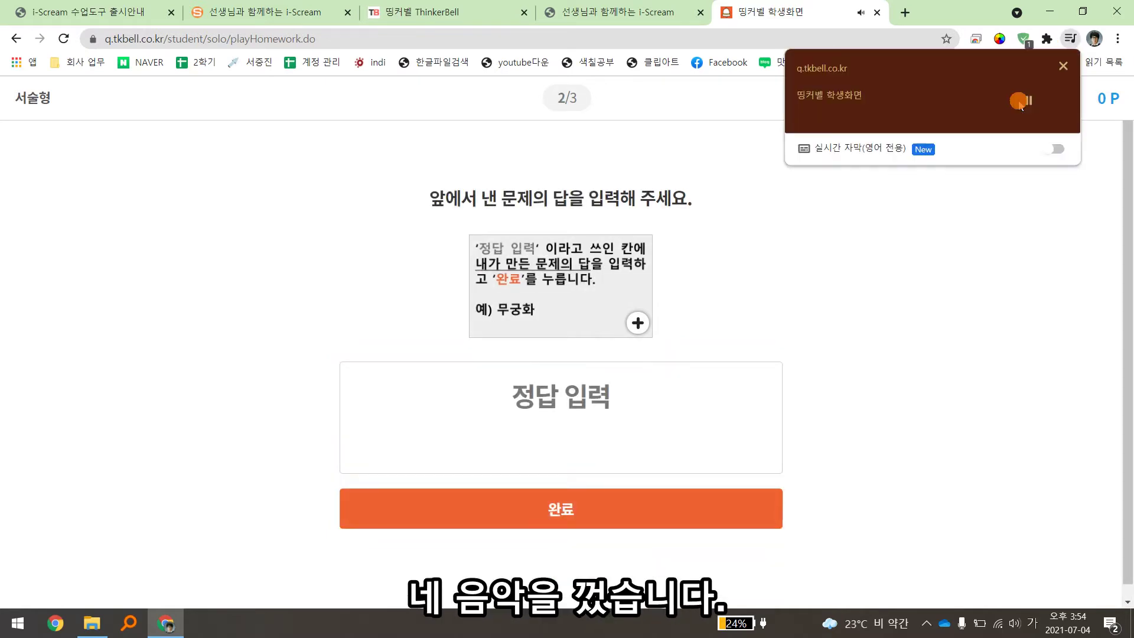
Pause the music, answer question 2 with 거북선 and advance to question 3
{"action": "left_click", "coordinate": [1032, 97]}
{"action": "left_click", "coordinate": [965, 254]}
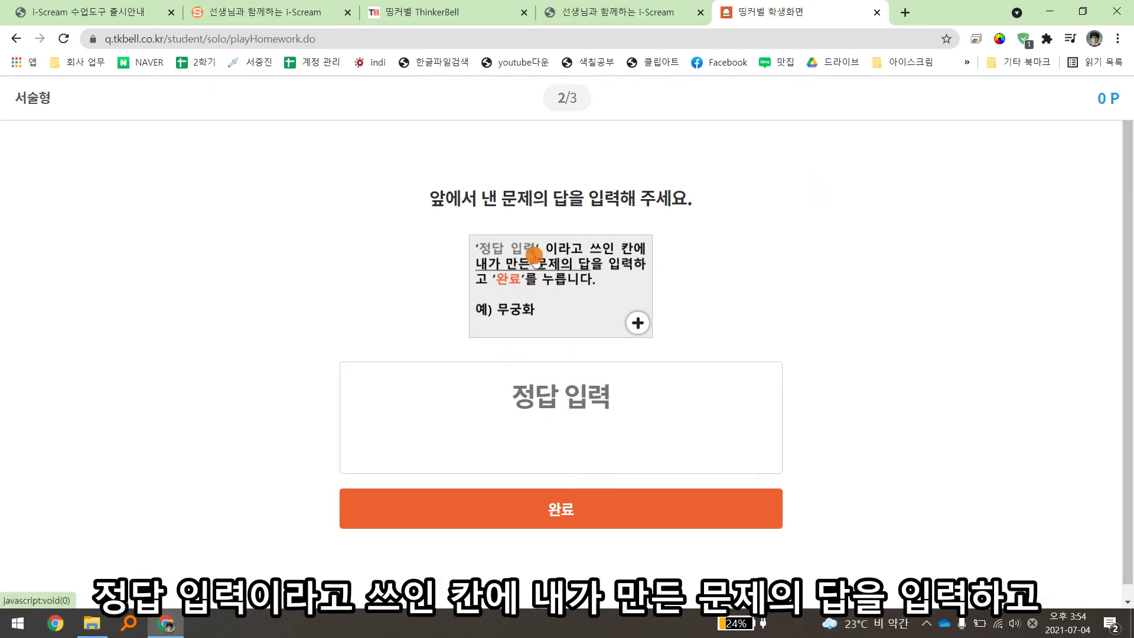
{"action": "left_click", "coordinate": [548, 393]}
{"action": "type", "text": "거북서"}
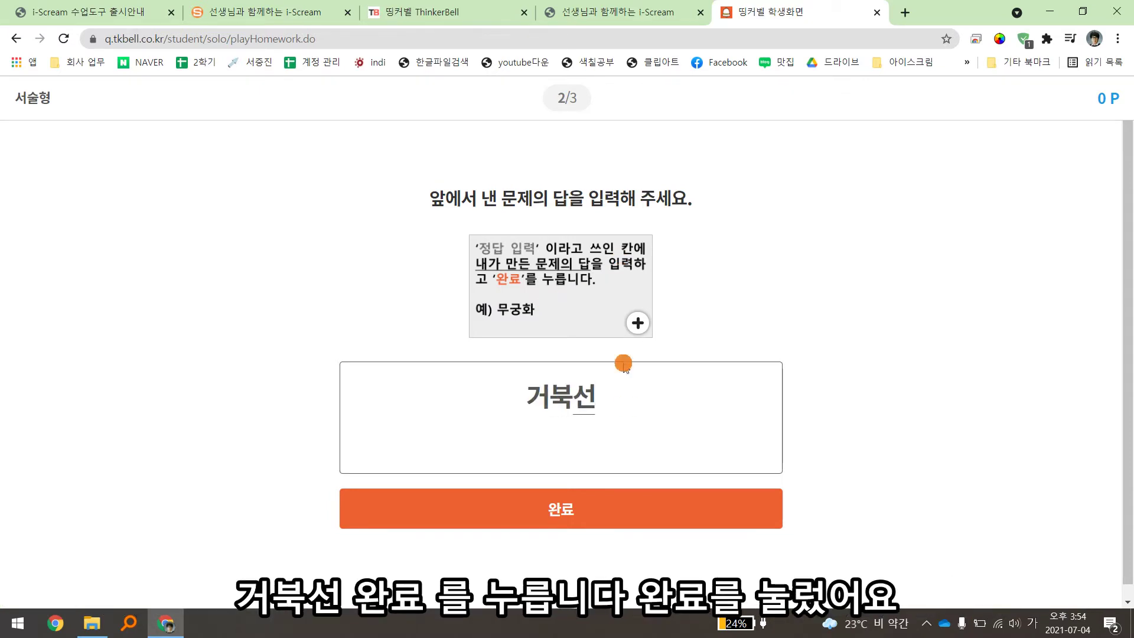
{"action": "left_click", "coordinate": [611, 518]}
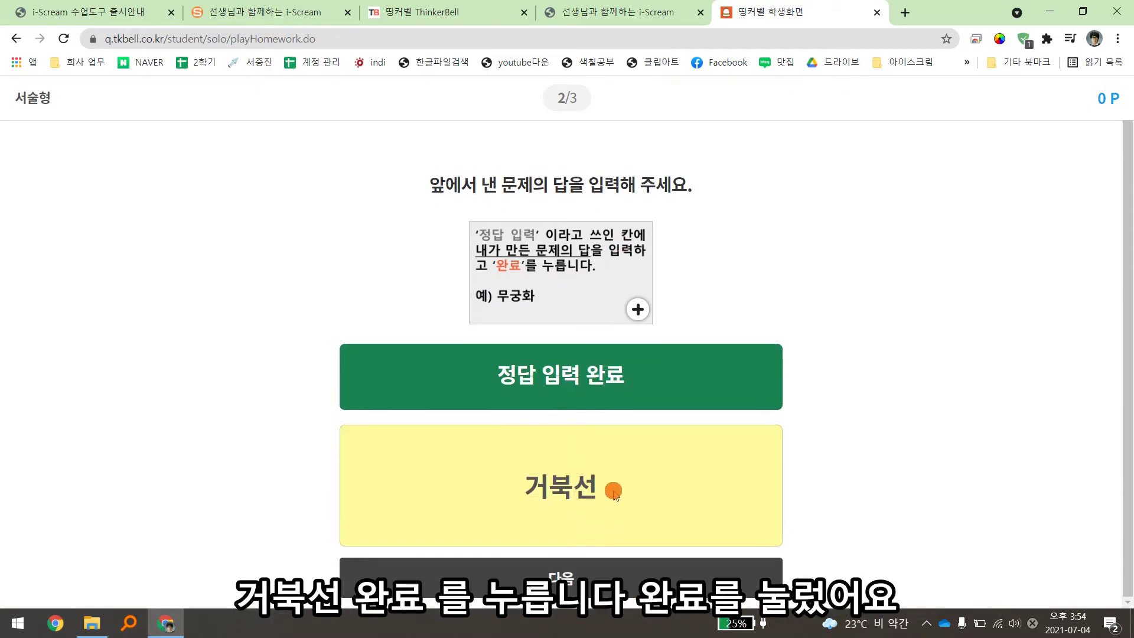
{"action": "left_click", "coordinate": [584, 574]}
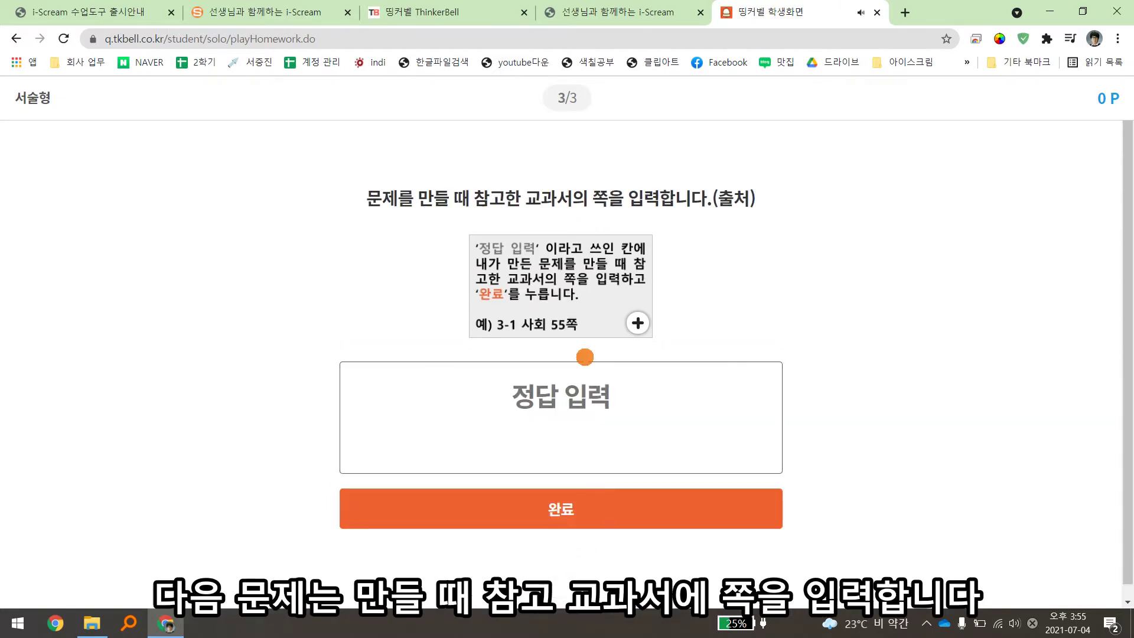
Answer question 3 with the source '3-1 사회 120쪽' and view the results
{"action": "left_click", "coordinate": [1070, 38]}
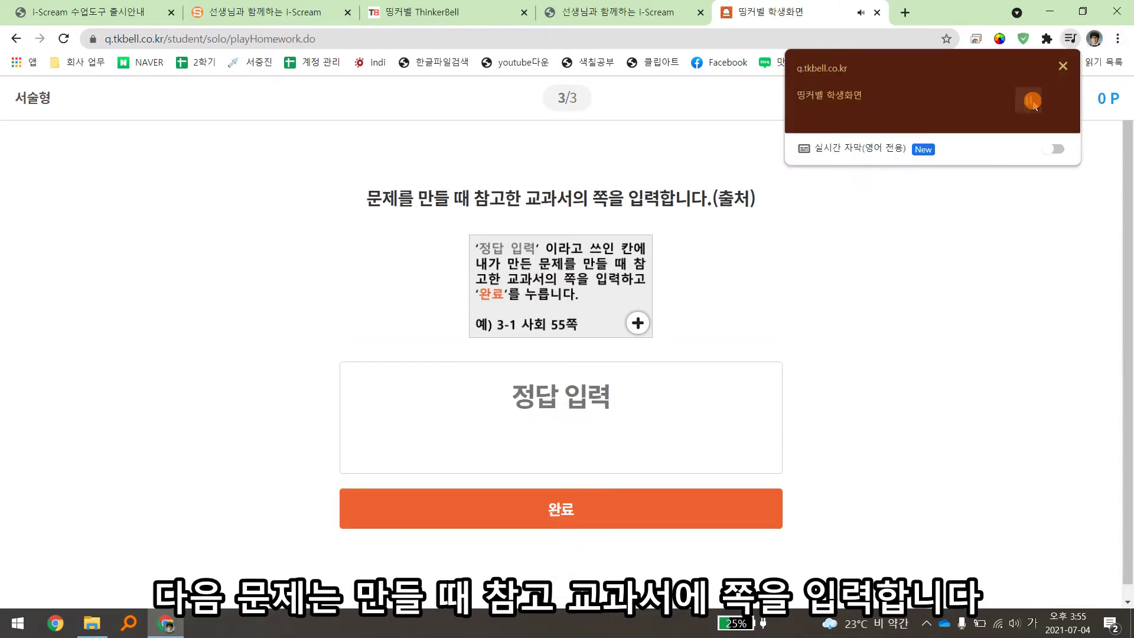
{"action": "left_click_drag", "start_coordinate": [367, 198], "coordinate": [730, 218]}
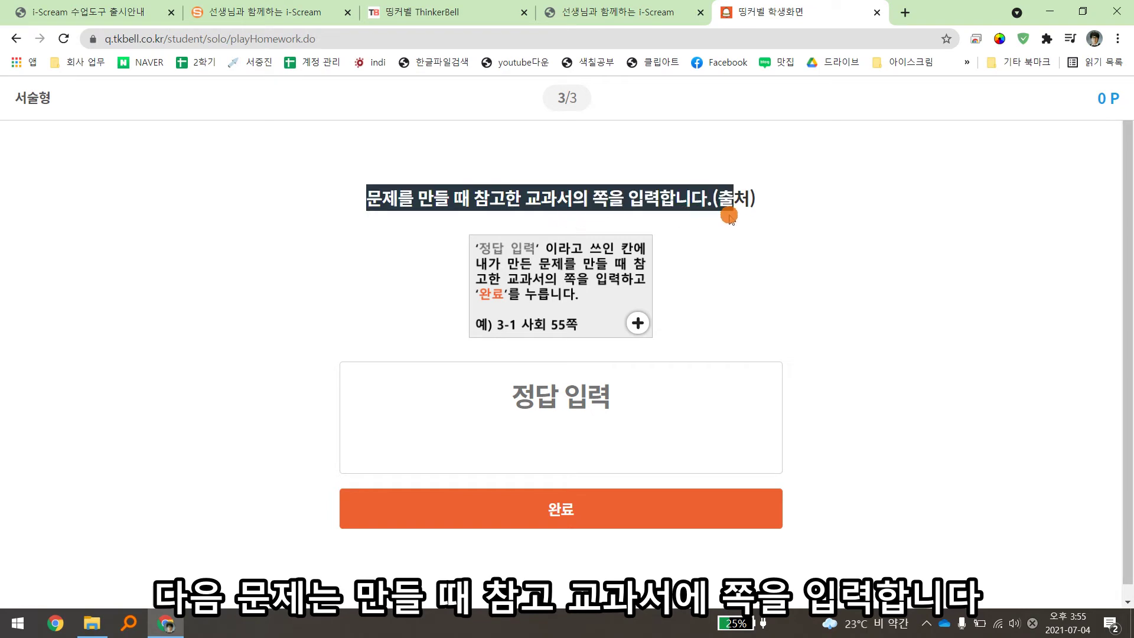
{"action": "left_click", "coordinate": [736, 278]}
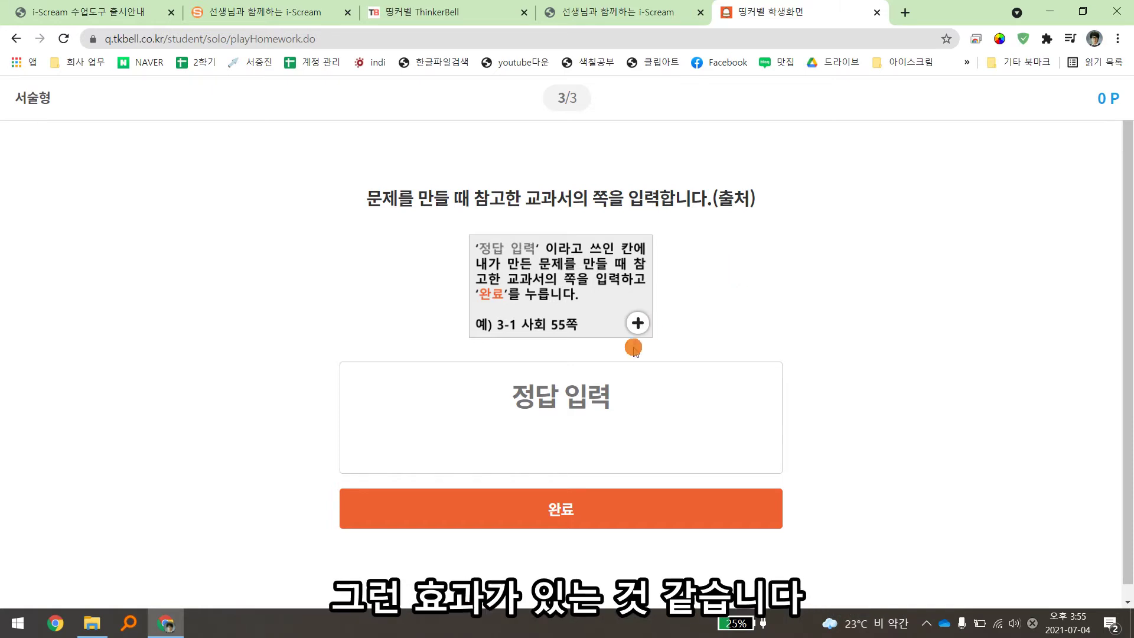
{"action": "left_click", "coordinate": [574, 410]}
{"action": "type", "text": "3"}
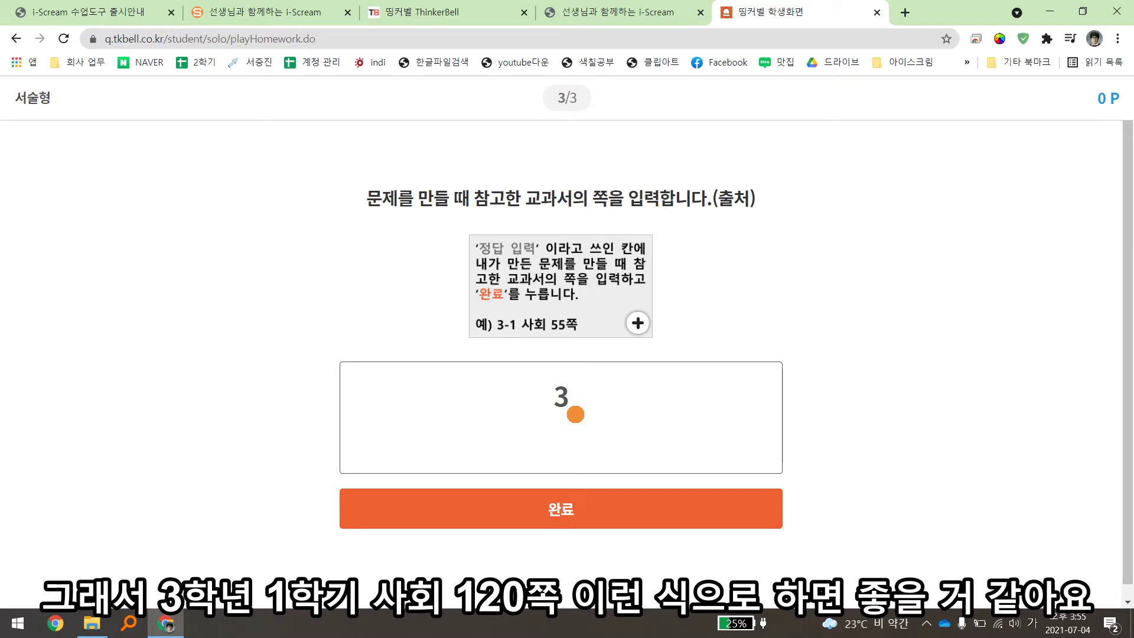
{"action": "type", "text": "-1 사회 120쪽"}
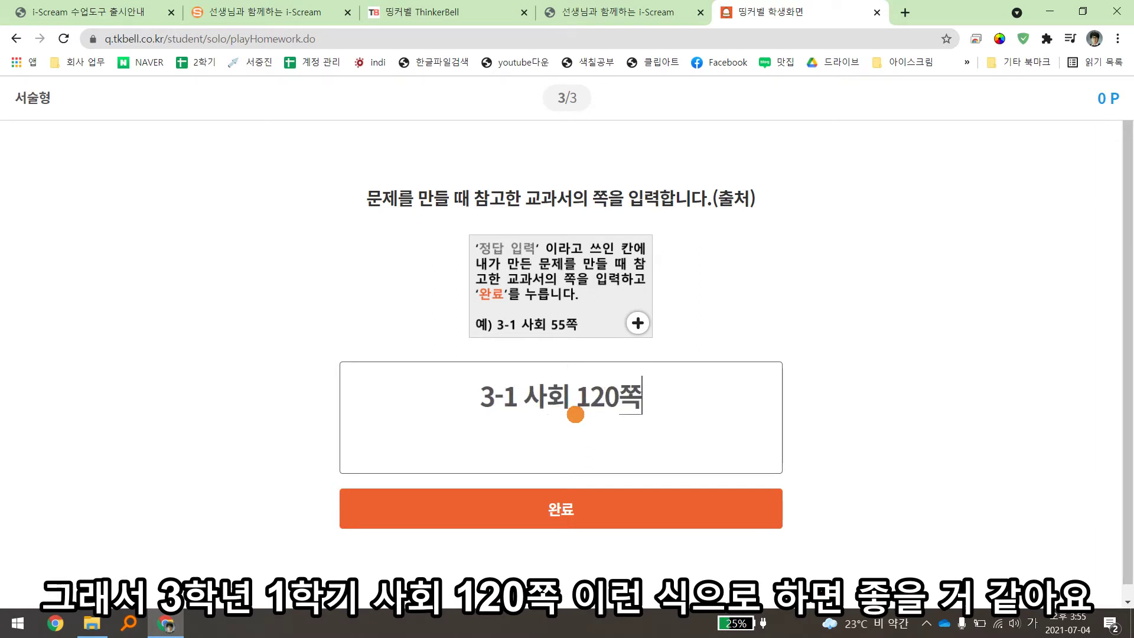
{"action": "left_click", "coordinate": [575, 511]}
{"action": "scroll", "coordinate": [648, 503], "scroll_direction": "down", "scroll_amount": 1}
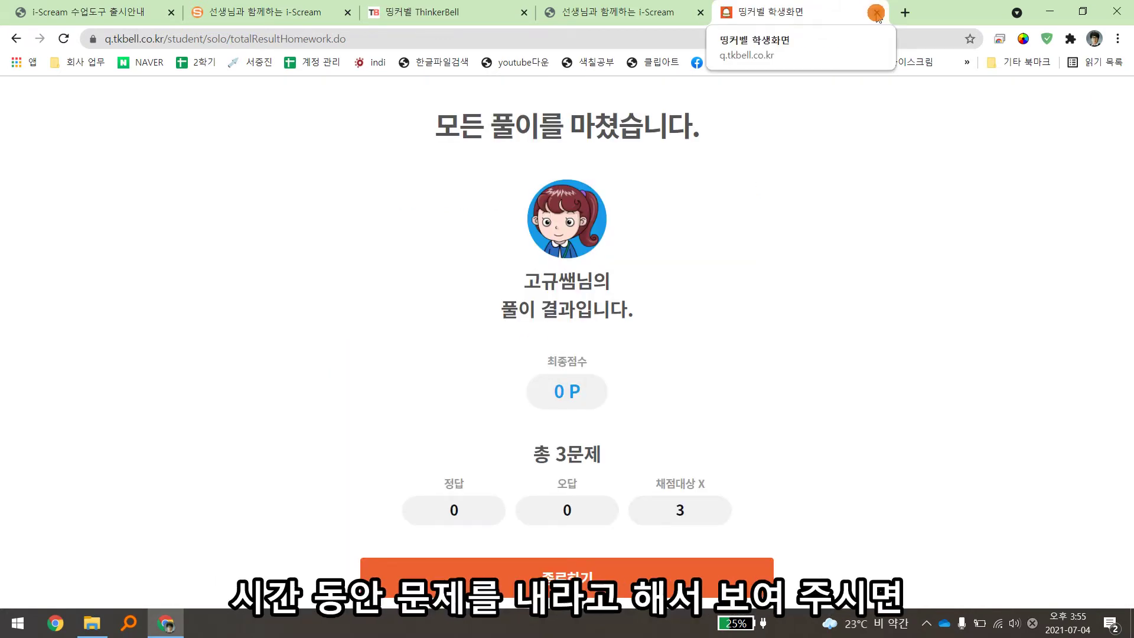
Close the student tab and open ThinkerBell's report list
{"action": "left_click", "coordinate": [876, 13]}
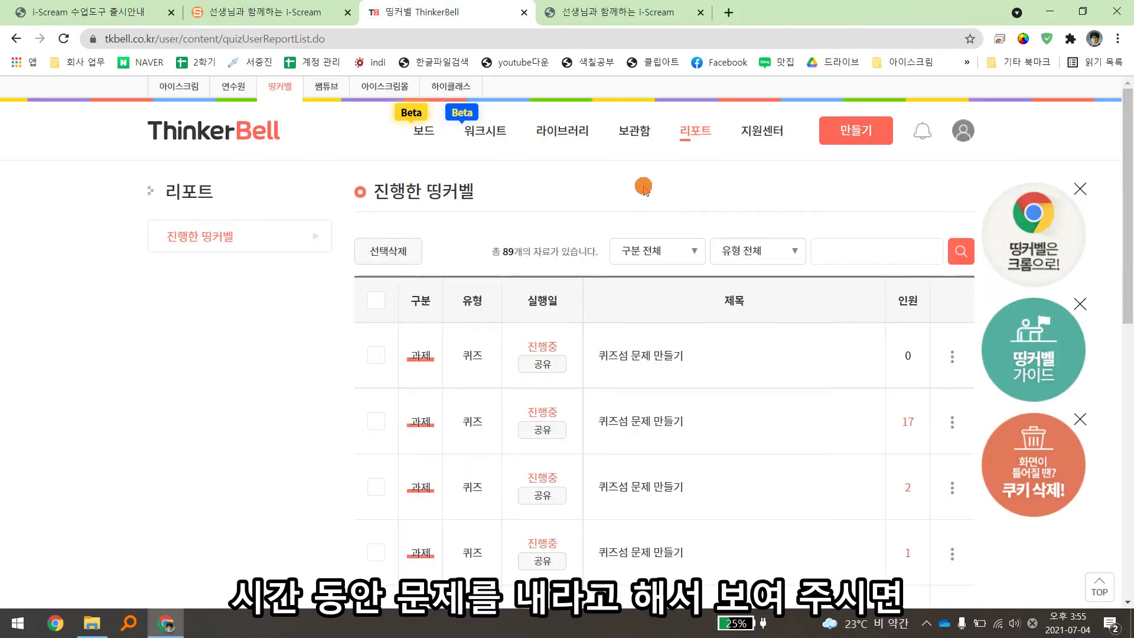
{"action": "left_click", "coordinate": [260, 141]}
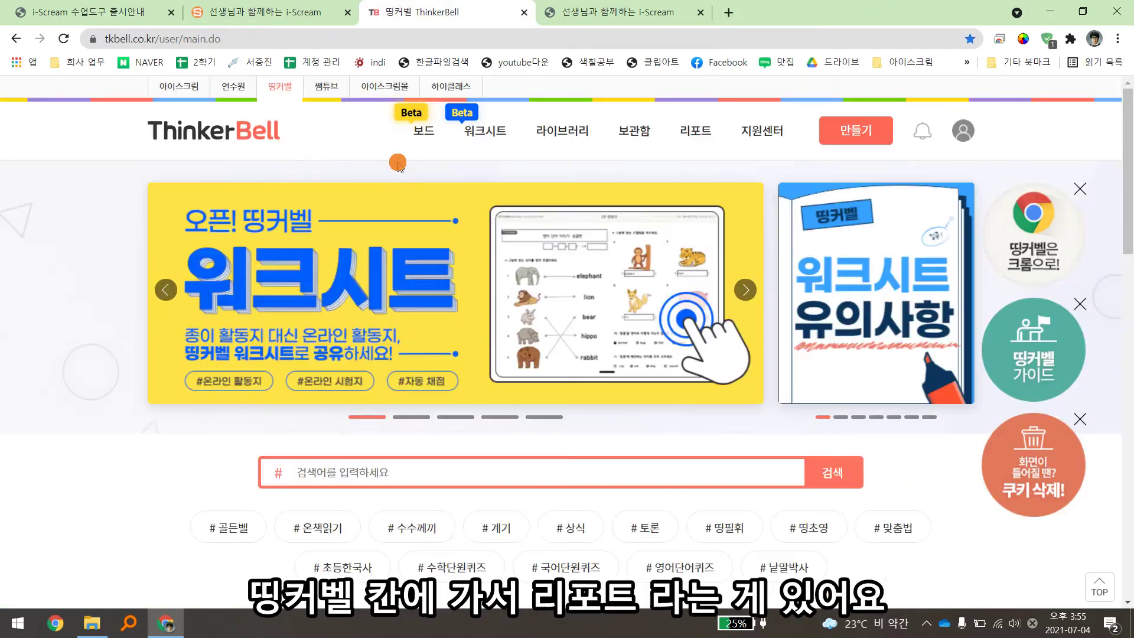
{"action": "left_click", "coordinate": [688, 131]}
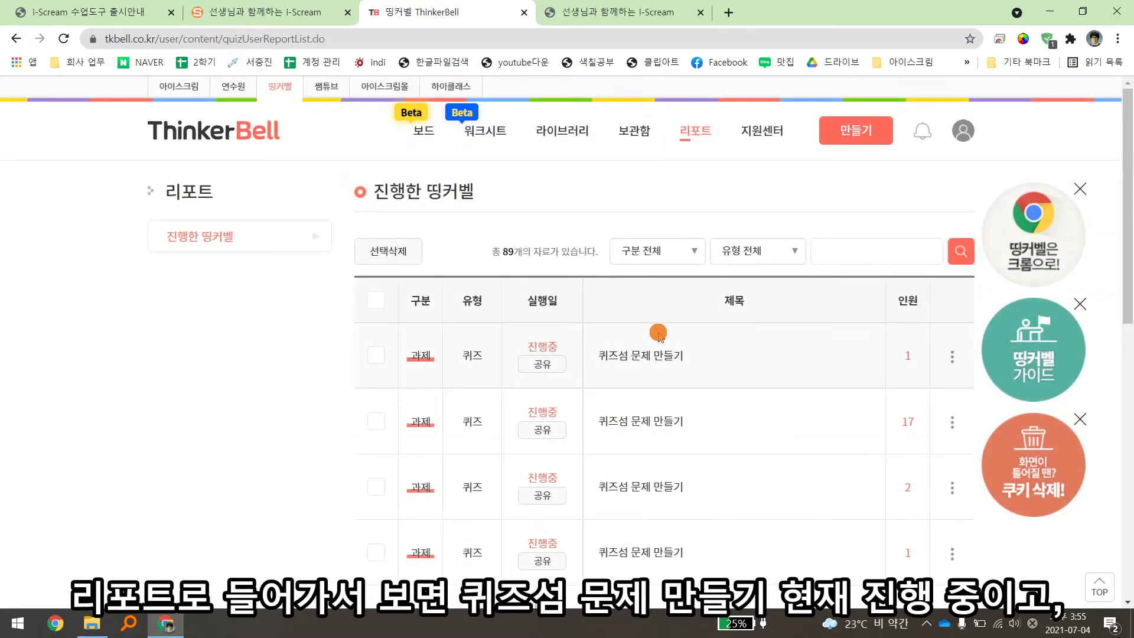
Annotate the first report's title, sharing status and participants, then open the 17-participant report
{"action": "mouse_move", "coordinate": [583, 337]}
{"action": "left_mouse_down"}
{"action": "mouse_move", "coordinate": [666, 374]}
{"action": "mouse_move", "coordinate": [706, 377]}
{"action": "left_mouse_up"}
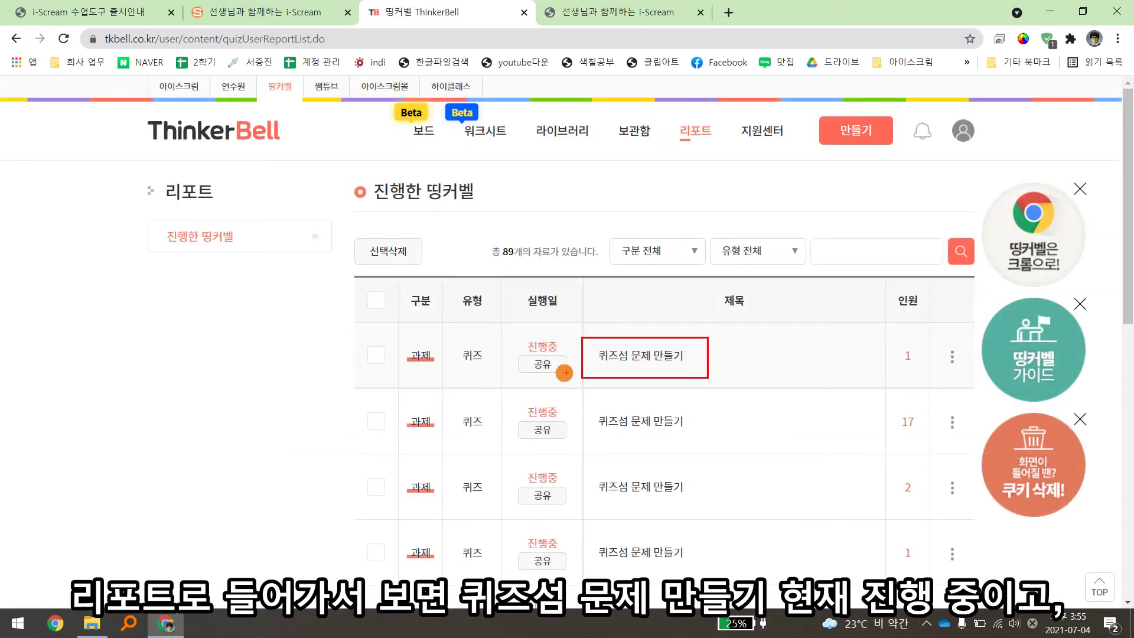
{"action": "left_click_drag", "start_coordinate": [520, 381], "coordinate": [561, 380]}
{"action": "mouse_move", "coordinate": [890, 371]}
{"action": "left_mouse_down"}
{"action": "mouse_move", "coordinate": [873, 354]}
{"action": "mouse_move", "coordinate": [903, 375]}
{"action": "mouse_move", "coordinate": [882, 406]}
{"action": "mouse_move", "coordinate": [895, 409]}
{"action": "left_mouse_up"}
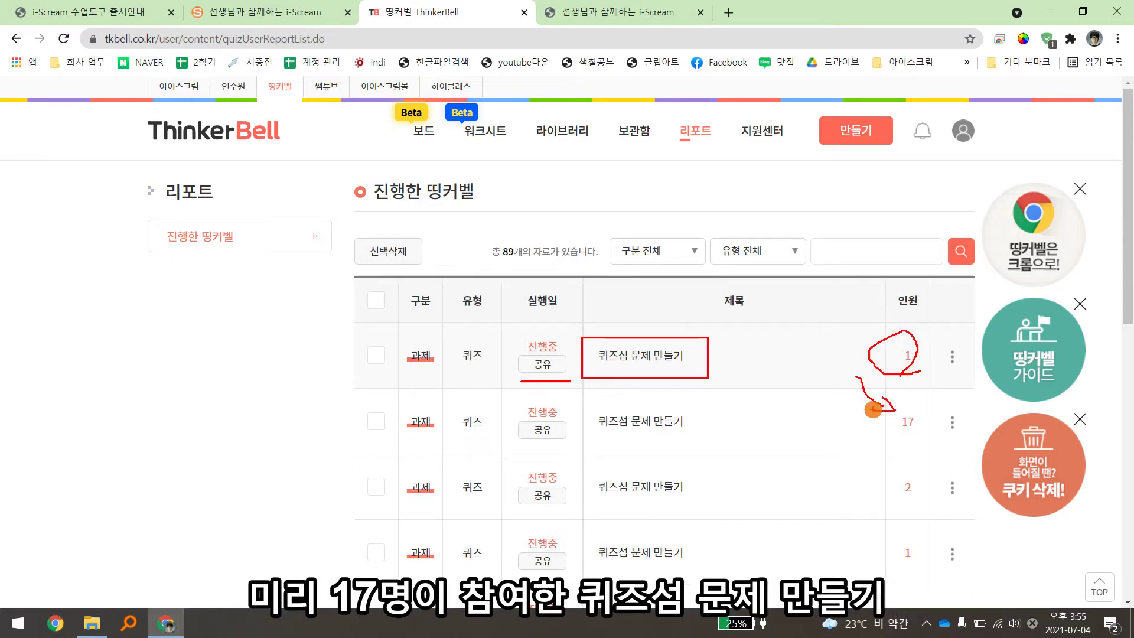
{"action": "key", "text": "Escape"}
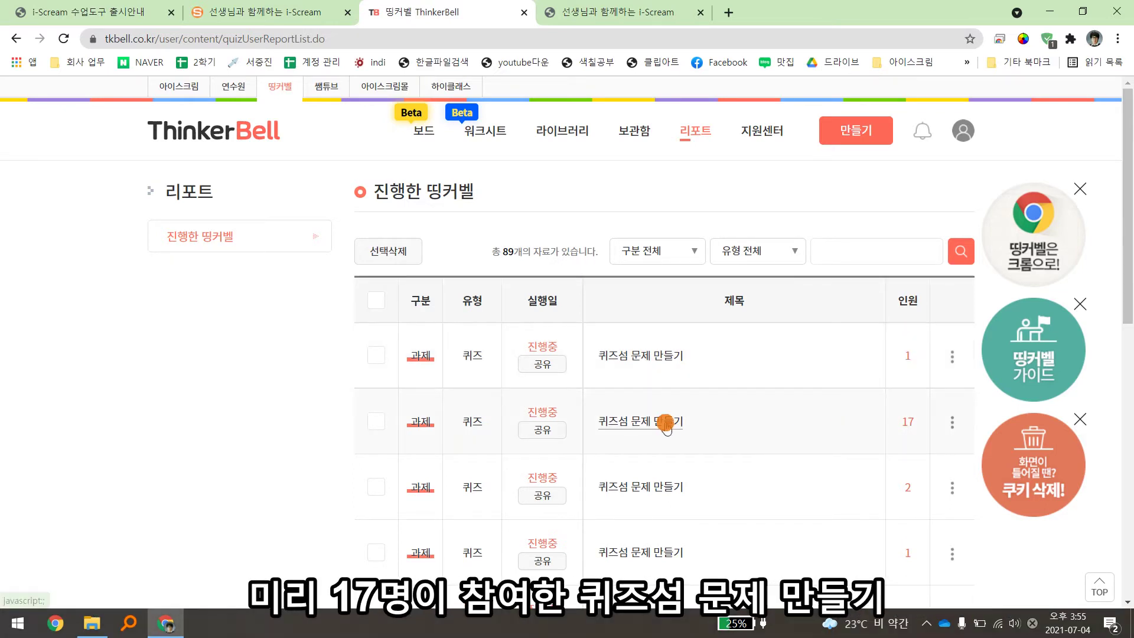
{"action": "left_click", "coordinate": [666, 423]}
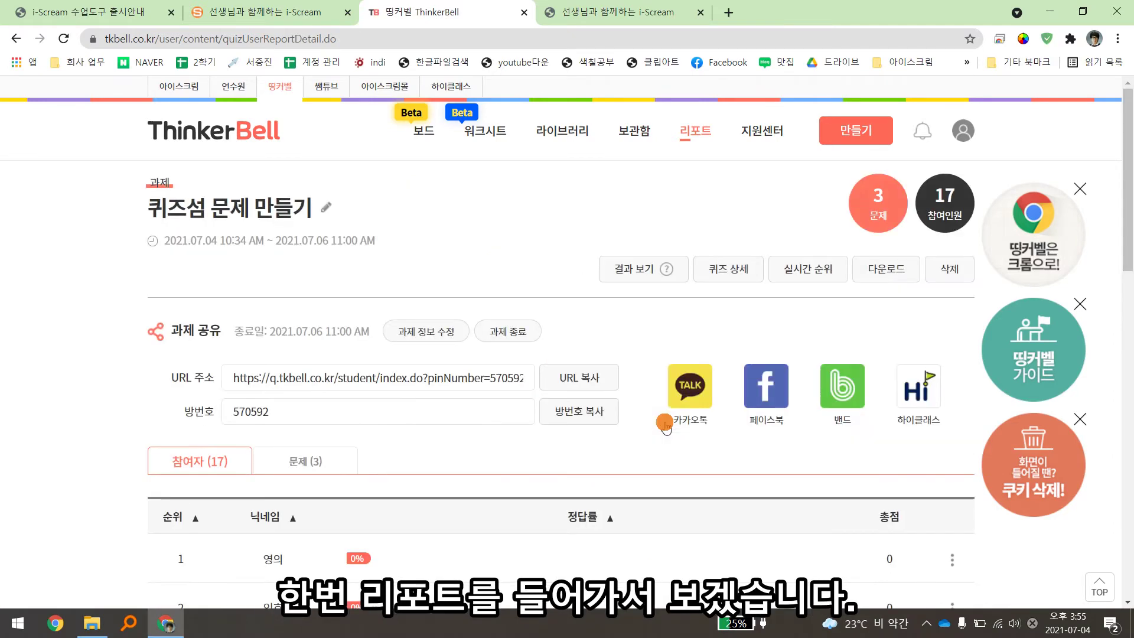
Save the ThinkerBell report as the Excel file thinkerbell_report_homework_210704155602.xlsx
{"action": "scroll", "coordinate": [404, 424], "scroll_direction": "down", "scroll_amount": 3}
{"action": "scroll", "coordinate": [339, 418], "scroll_direction": "down", "scroll_amount": 12}
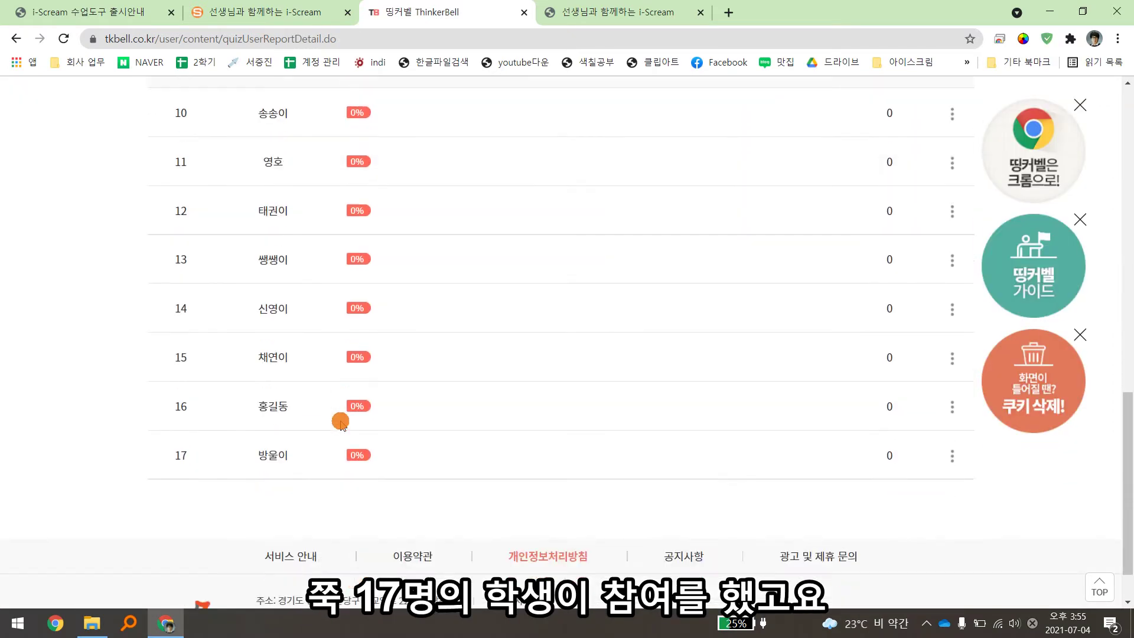
{"action": "scroll", "coordinate": [341, 423], "scroll_direction": "up", "scroll_amount": 10}
{"action": "scroll", "coordinate": [340, 423], "scroll_direction": "up", "scroll_amount": 5}
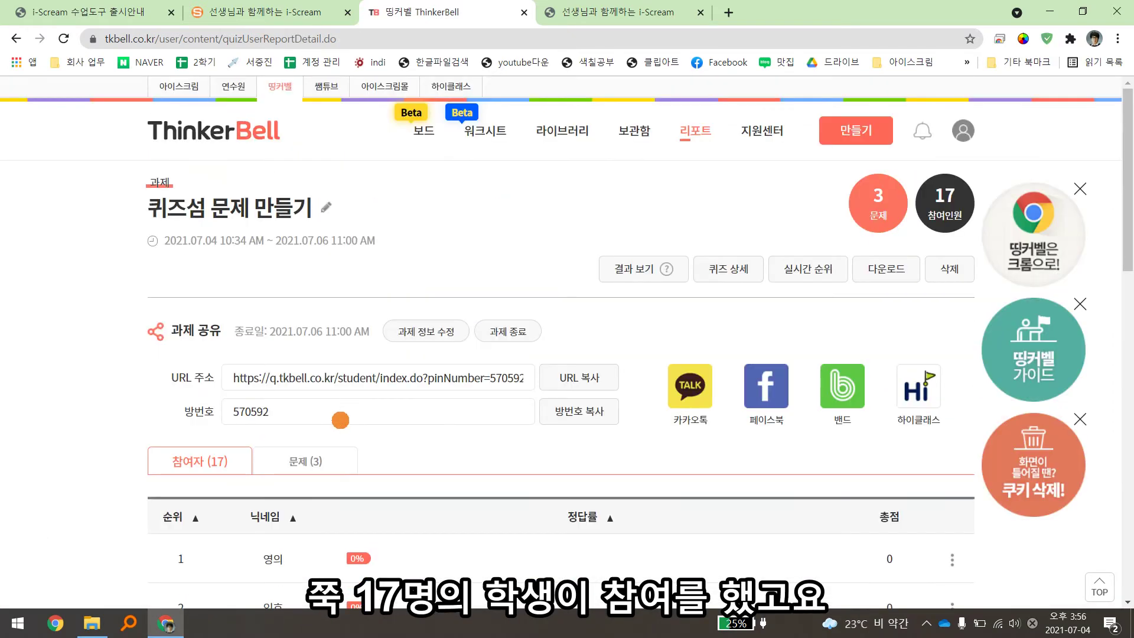
{"action": "left_click", "coordinate": [886, 274]}
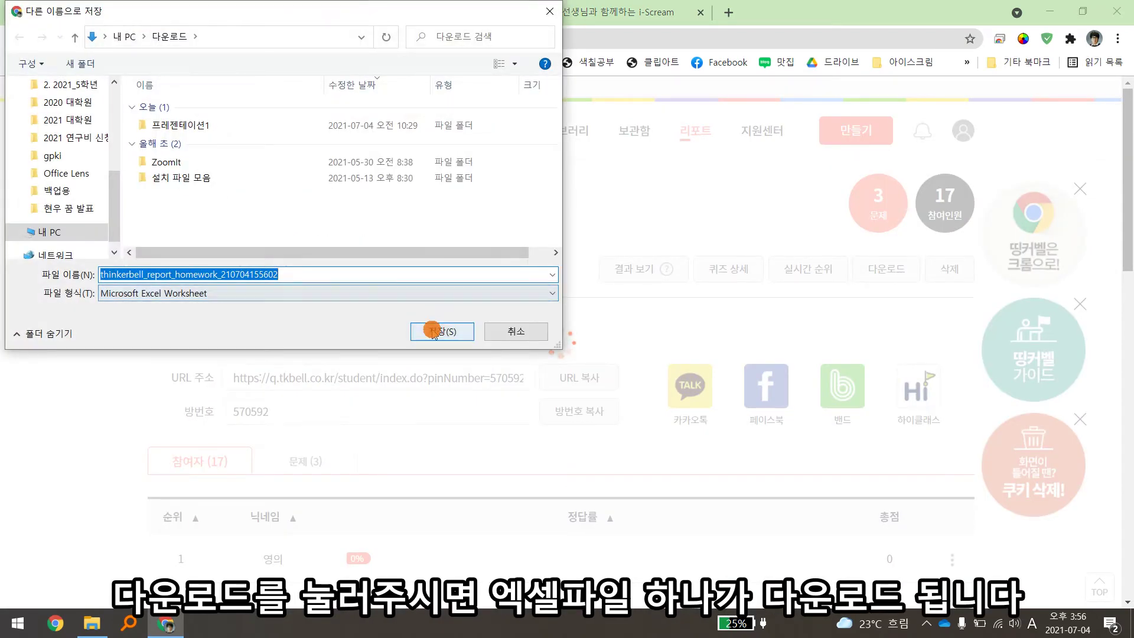
{"action": "left_click", "coordinate": [434, 331]}
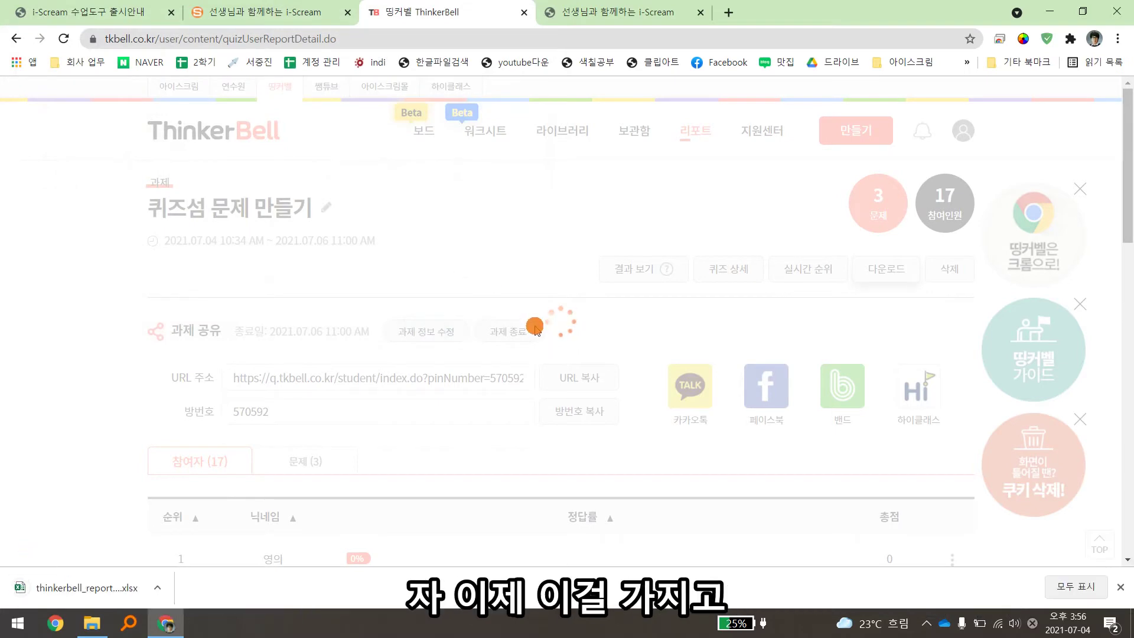
{"action": "left_click", "coordinate": [146, 7]}
{"action": "left_click", "coordinate": [265, 11]}
Download i-Scream's Excel question template 샘플양식.xlsx from the quiz-creation page's Excel option
{"action": "left_click", "coordinate": [587, 11]}
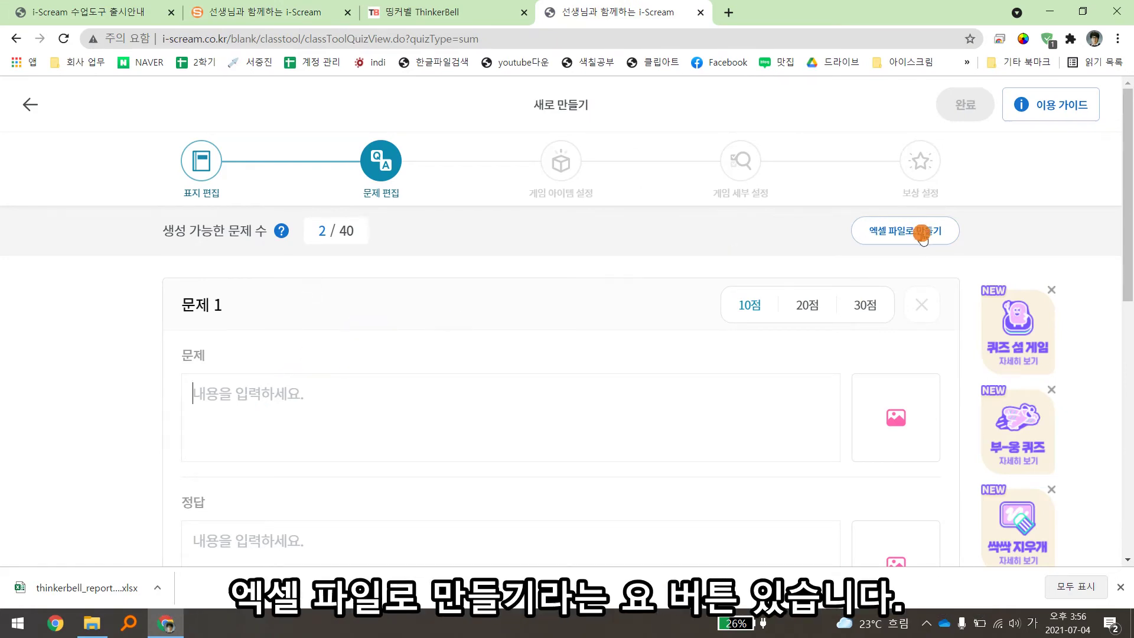
{"action": "left_click", "coordinate": [902, 231]}
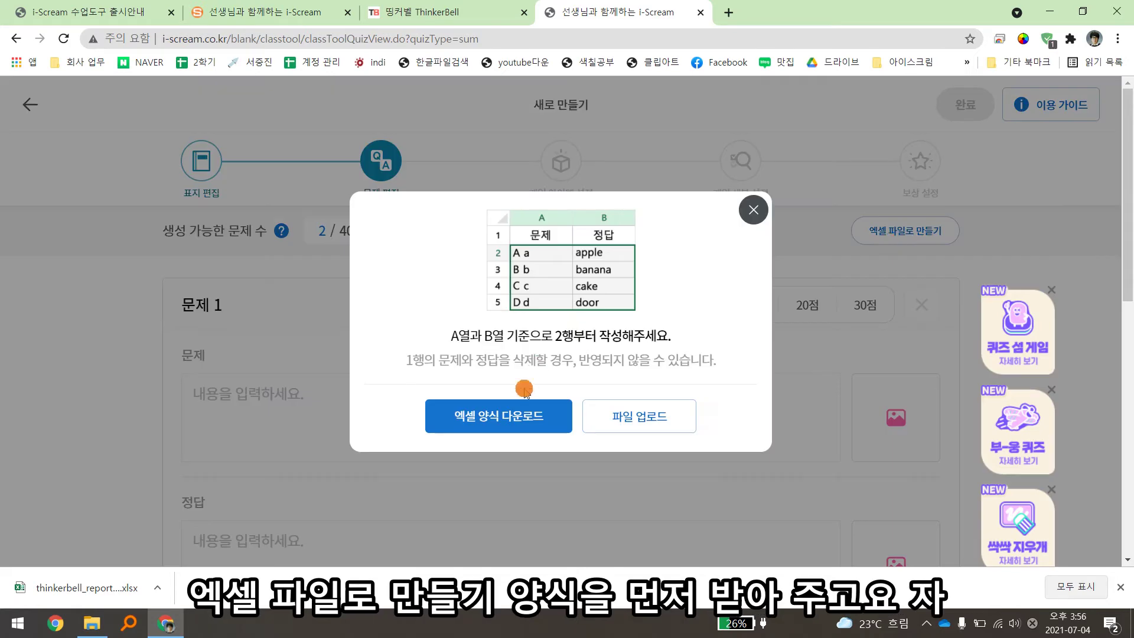
{"action": "left_click", "coordinate": [509, 414]}
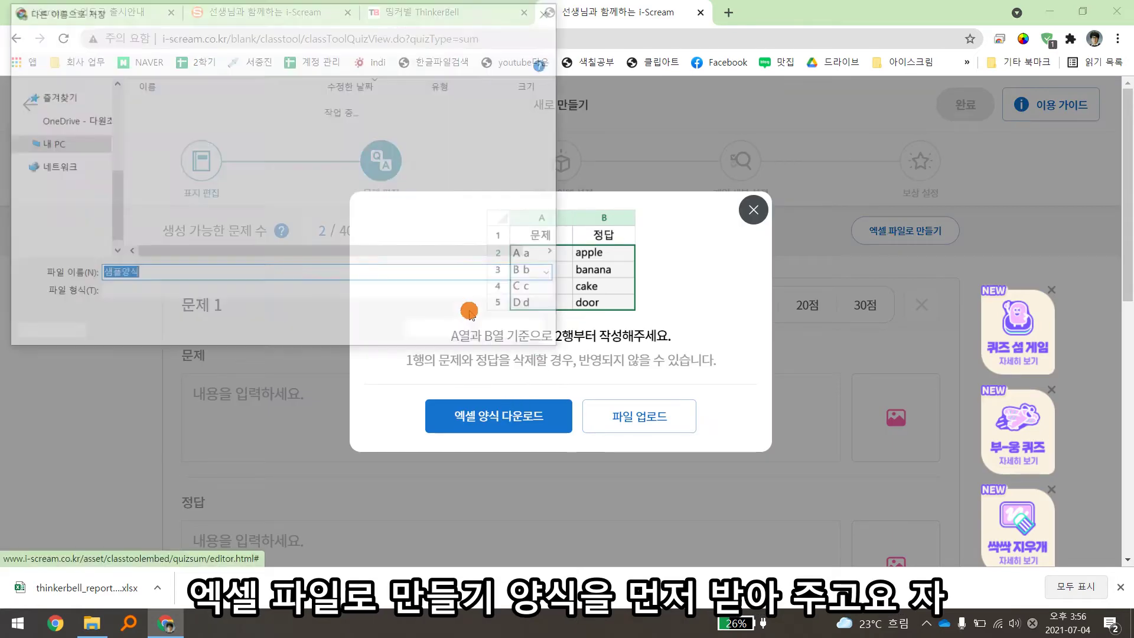
{"action": "left_click", "coordinate": [421, 324]}
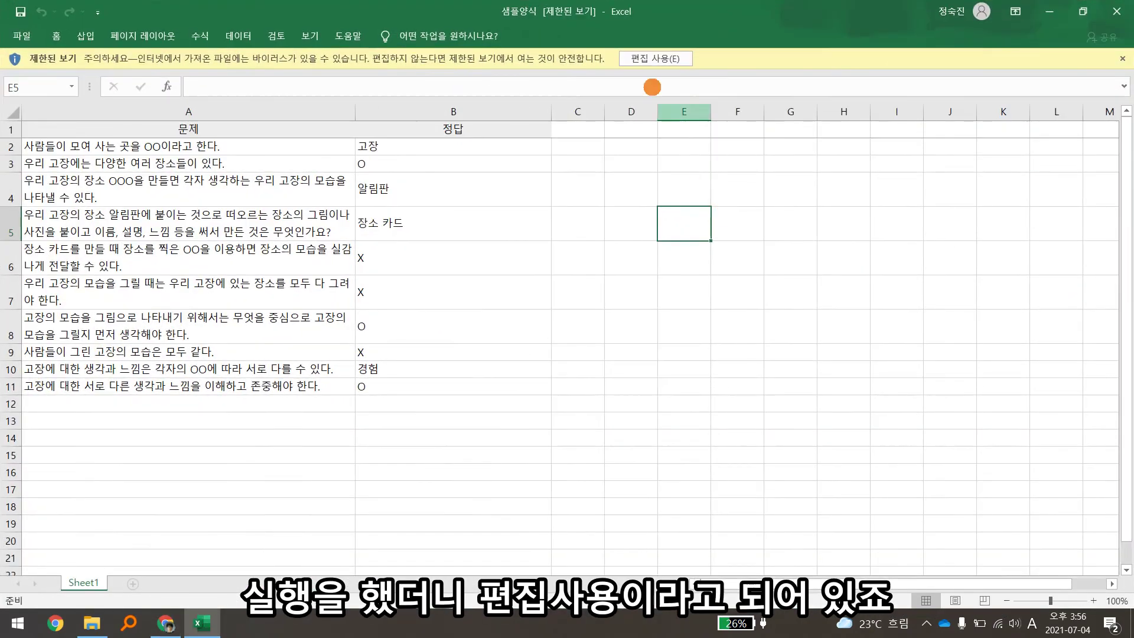
Enable editing in 샘플양식 and delete the sample rows A2:B11, keeping the 문제 and 정답 headers
{"action": "left_click", "coordinate": [654, 58]}
{"action": "left_click_drag", "start_coordinate": [97, 180], "coordinate": [453, 177]}
{"action": "left_click", "coordinate": [371, 230]}
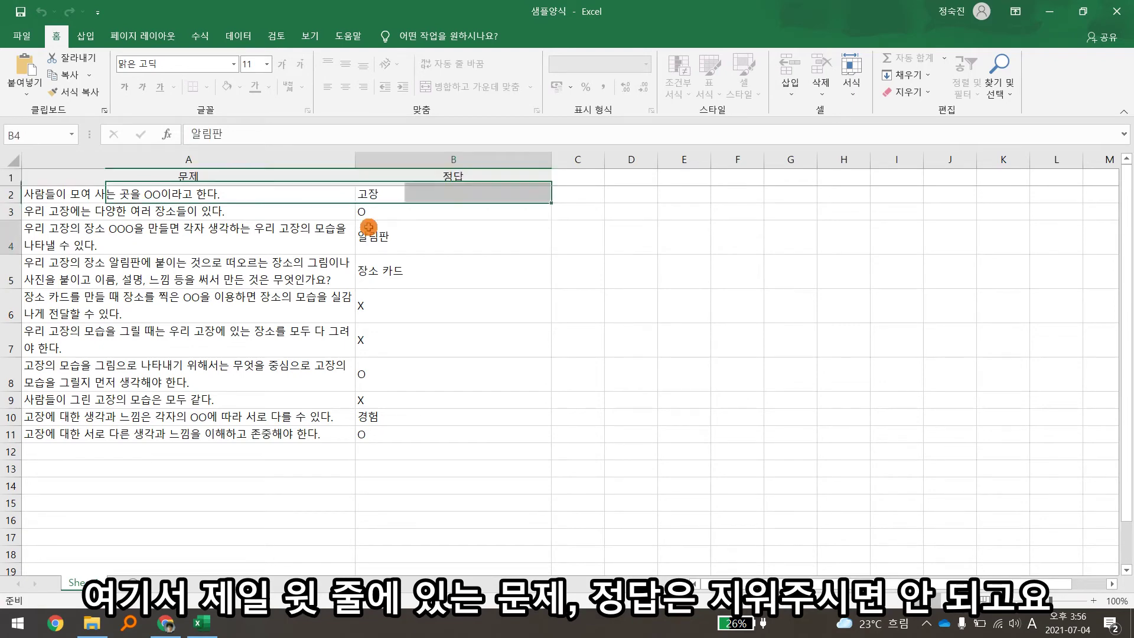
{"action": "mouse_move", "coordinate": [178, 195]}
{"action": "left_mouse_down"}
{"action": "mouse_move", "coordinate": [356, 321]}
{"action": "mouse_move", "coordinate": [434, 442]}
{"action": "left_mouse_up"}
{"action": "key", "text": "Delete"}
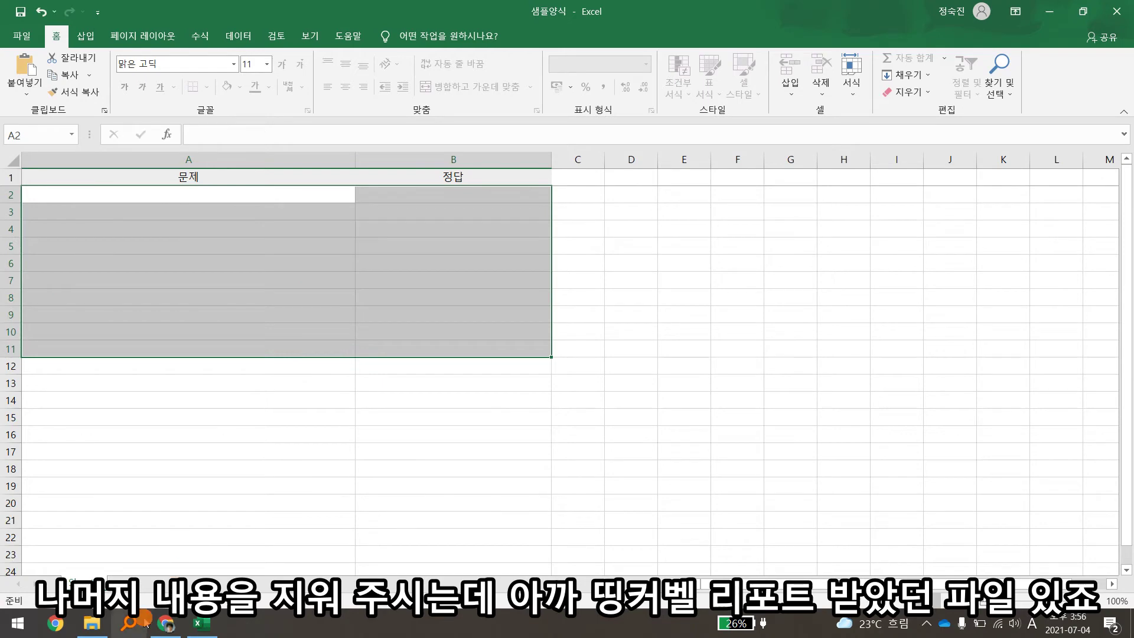
{"action": "left_click", "coordinate": [165, 623]}
{"action": "left_click", "coordinate": [332, 589]}
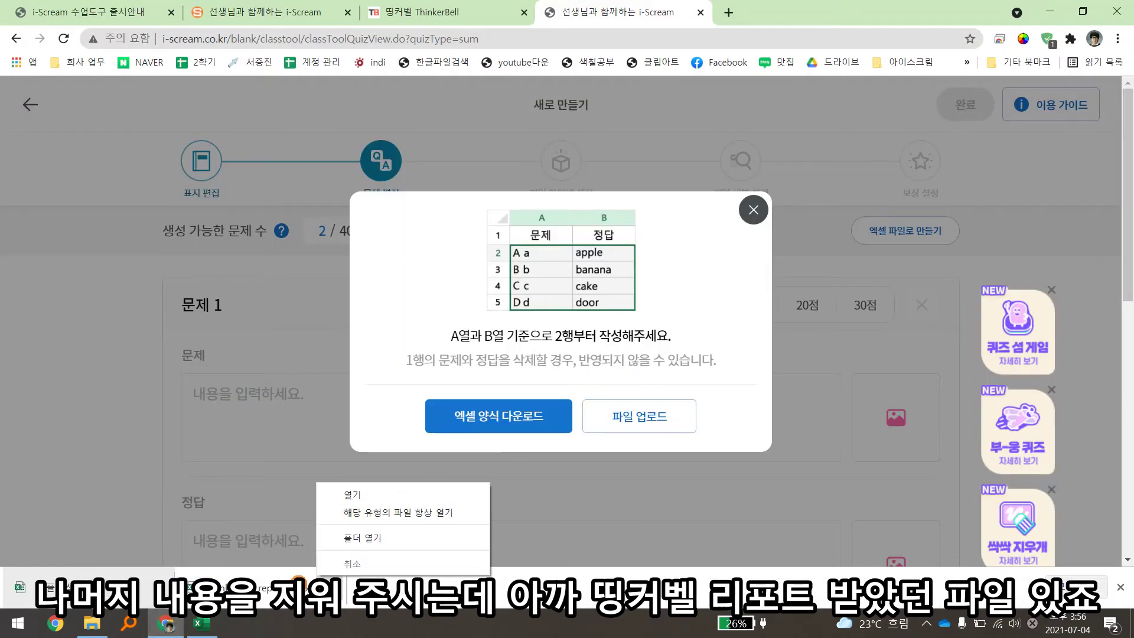
Open the downloaded ThinkerBell report and inspect the student questions on the 퀴즈_rawdata sheet
{"action": "left_click", "coordinate": [296, 585]}
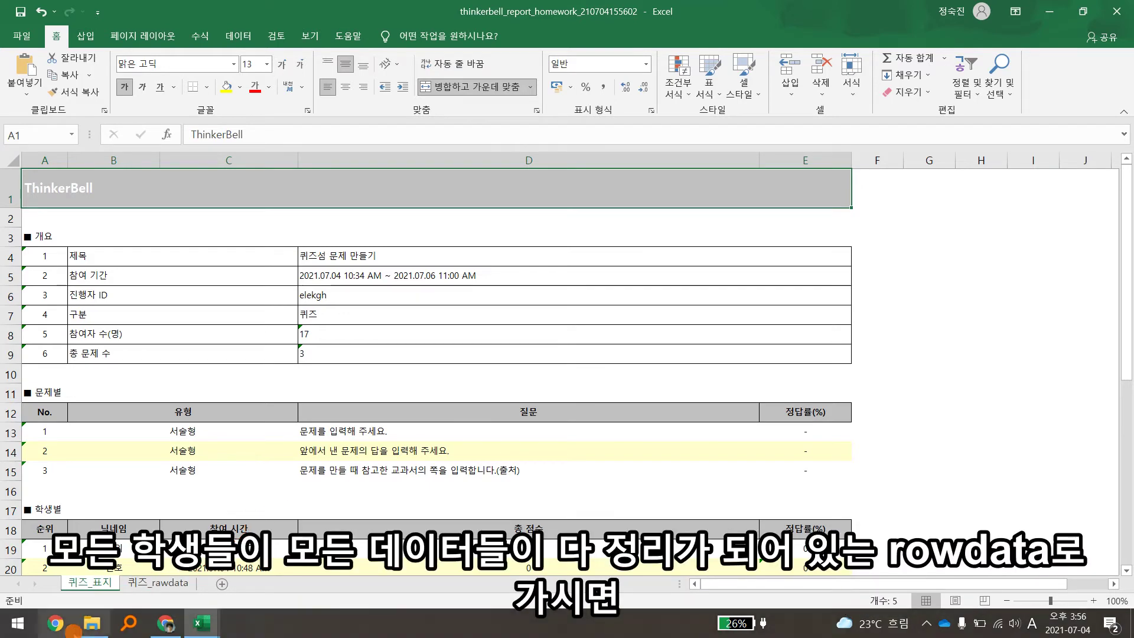
{"action": "left_click", "coordinate": [146, 584]}
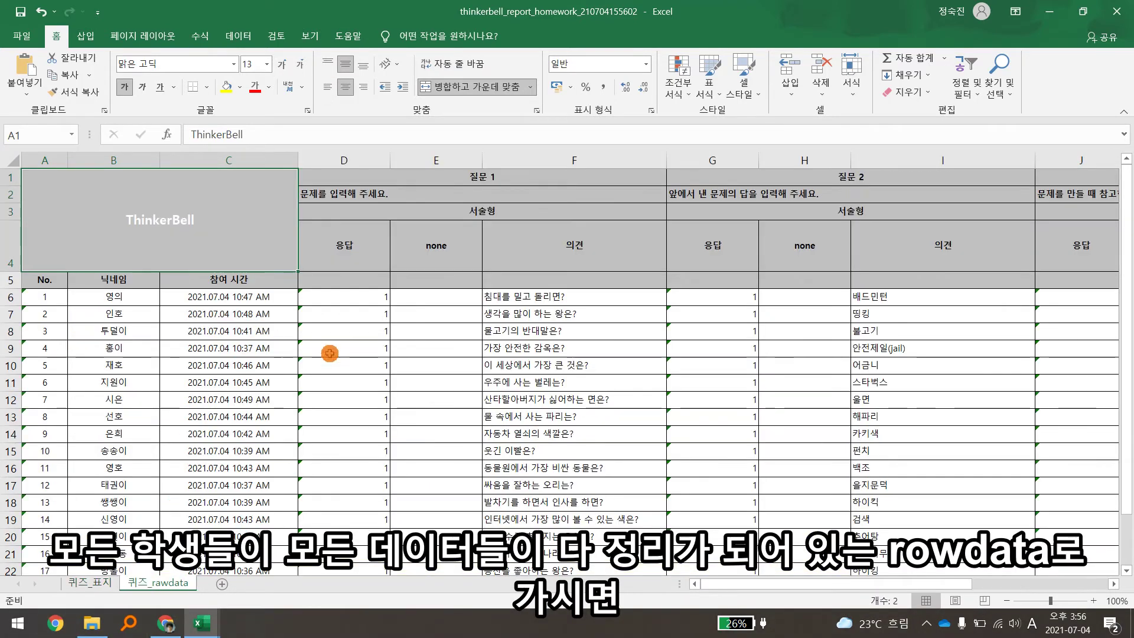
{"action": "left_click_drag", "start_coordinate": [551, 298], "coordinate": [596, 501]}
{"action": "left_click_drag", "start_coordinate": [872, 297], "coordinate": [880, 452]}
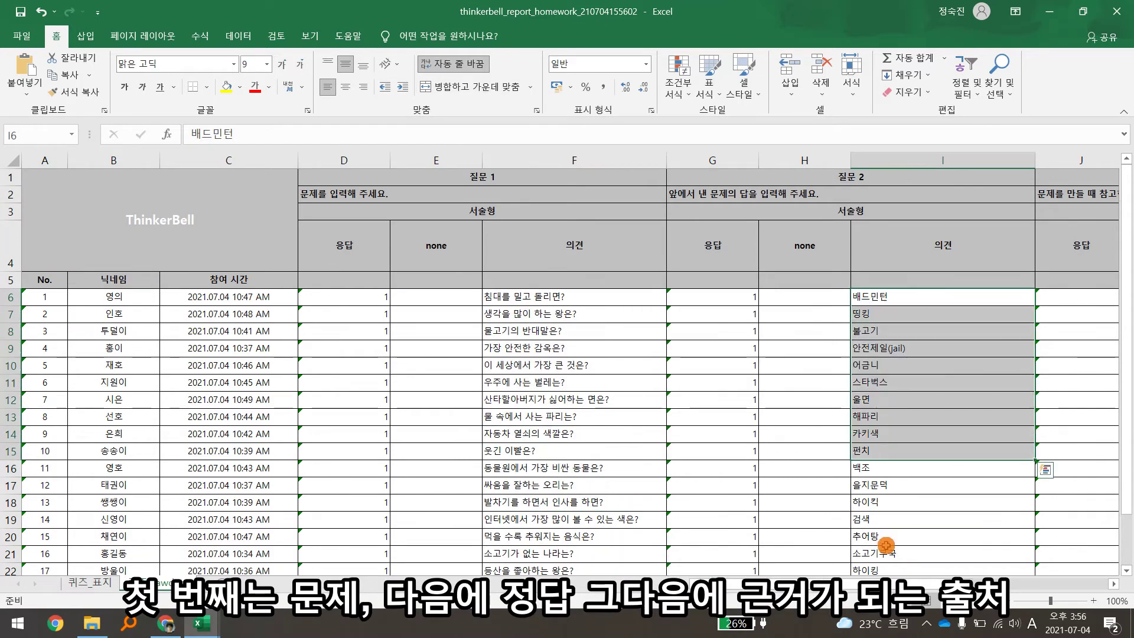
{"action": "left_click_drag", "start_coordinate": [921, 583], "coordinate": [1024, 596]}
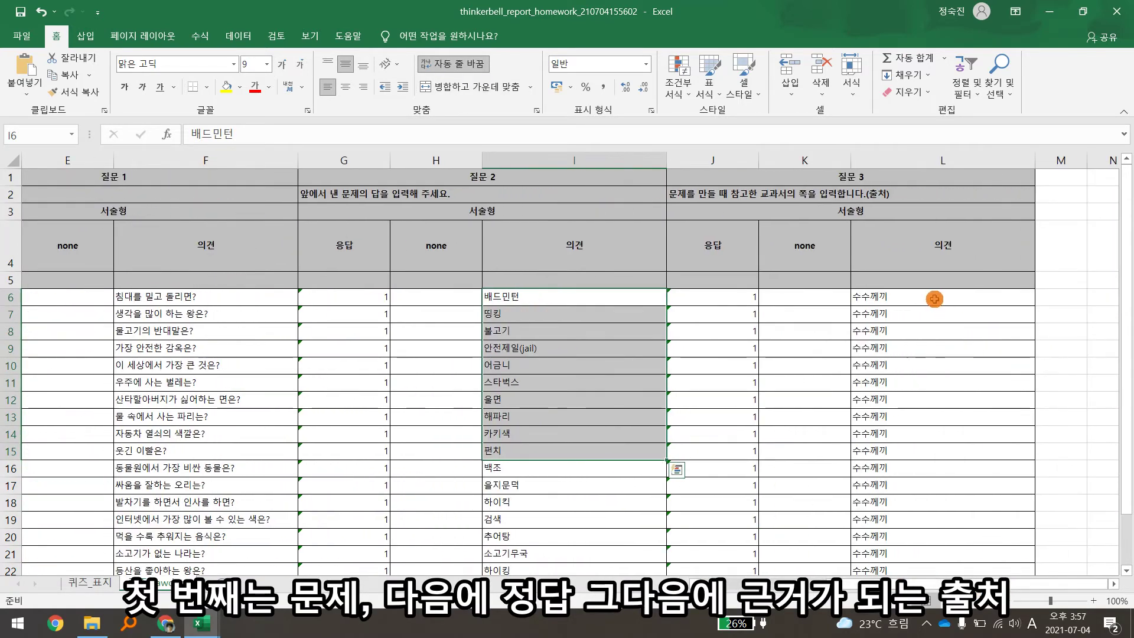
{"action": "left_click_drag", "start_coordinate": [860, 299], "coordinate": [865, 481]}
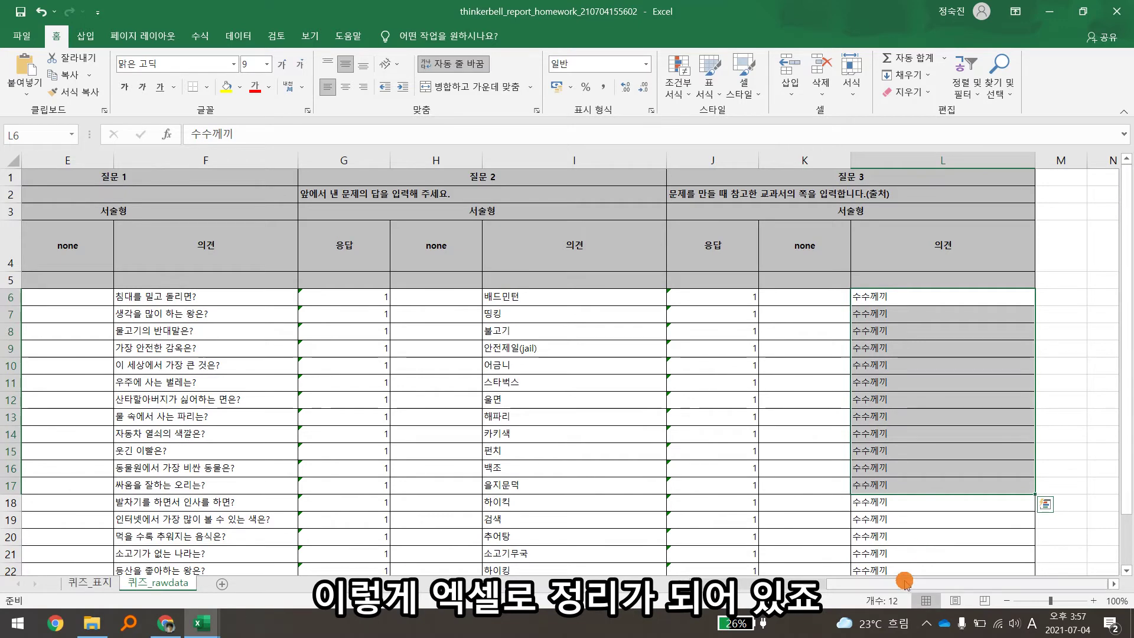
{"action": "left_click_drag", "start_coordinate": [904, 582], "coordinate": [736, 592]}
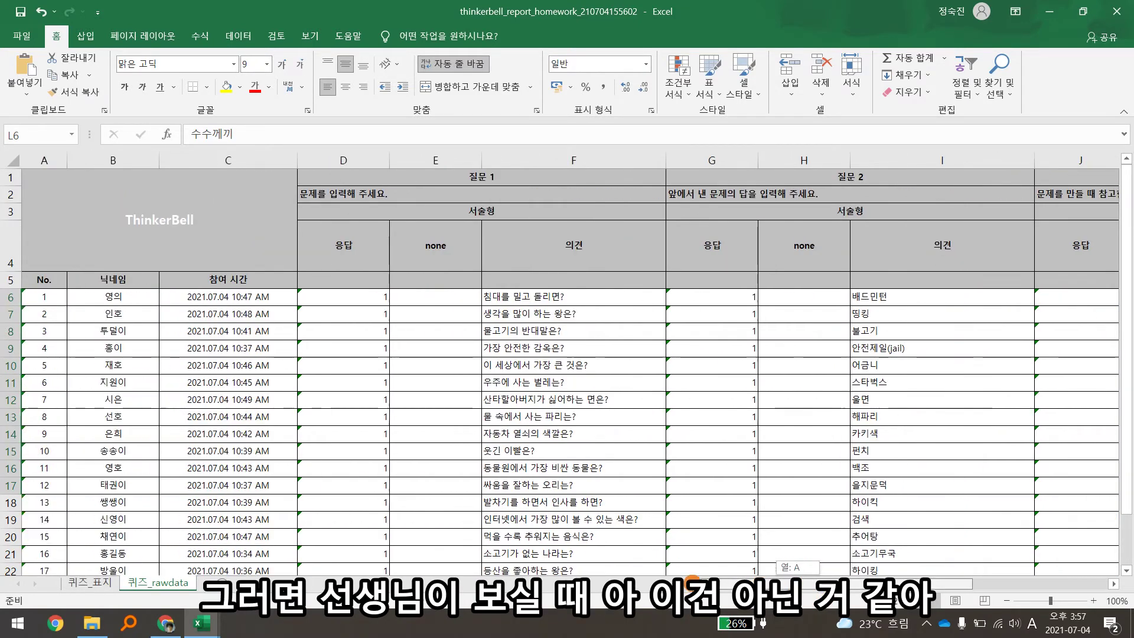
Copy the 17 submitted questions in F6:F22 of the 의견 column
{"action": "left_click", "coordinate": [12, 418]}
{"action": "right_click", "coordinate": [12, 418]}
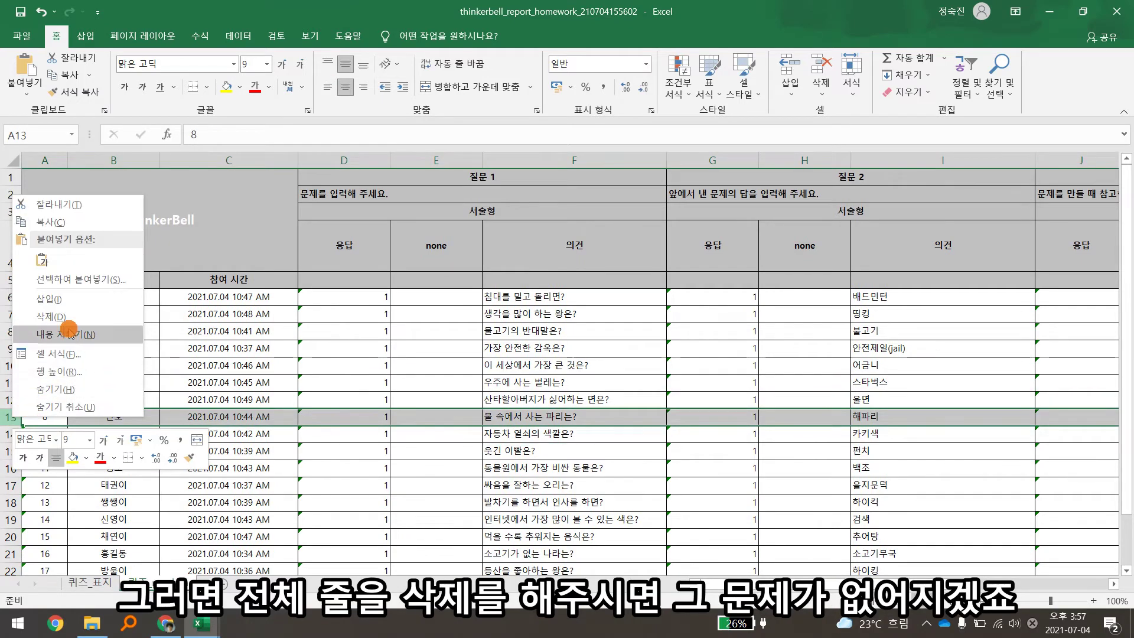
{"action": "key", "text": "Escape"}
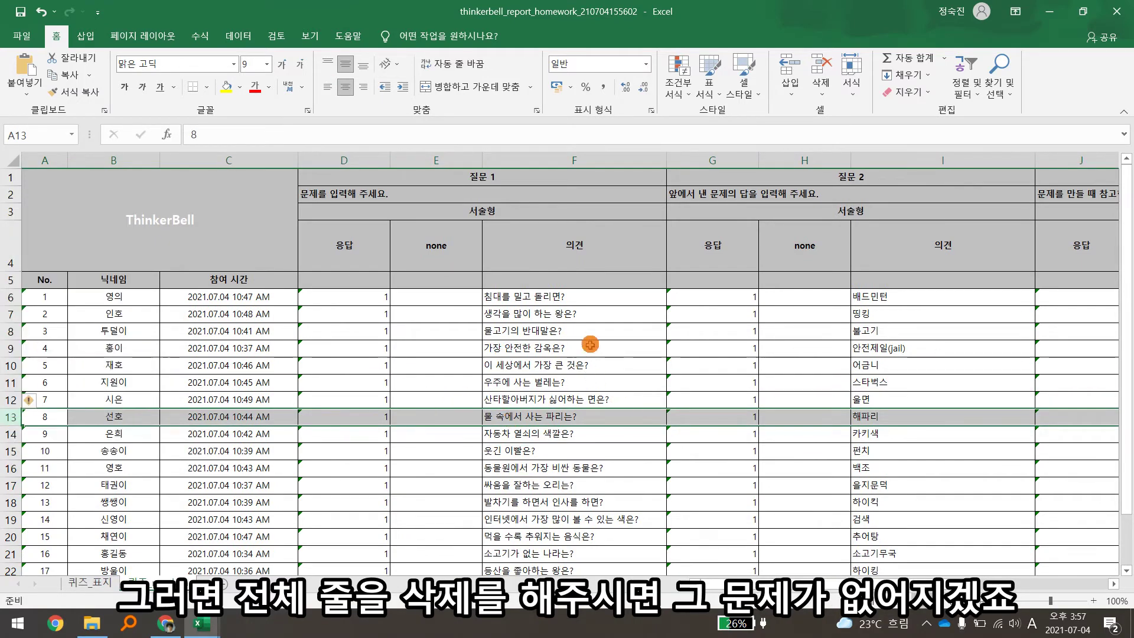
{"action": "left_click_drag", "start_coordinate": [584, 296], "coordinate": [611, 473]}
{"action": "left_click_drag", "start_coordinate": [608, 534], "coordinate": [597, 519]}
{"action": "key", "text": "ctrl+c"}
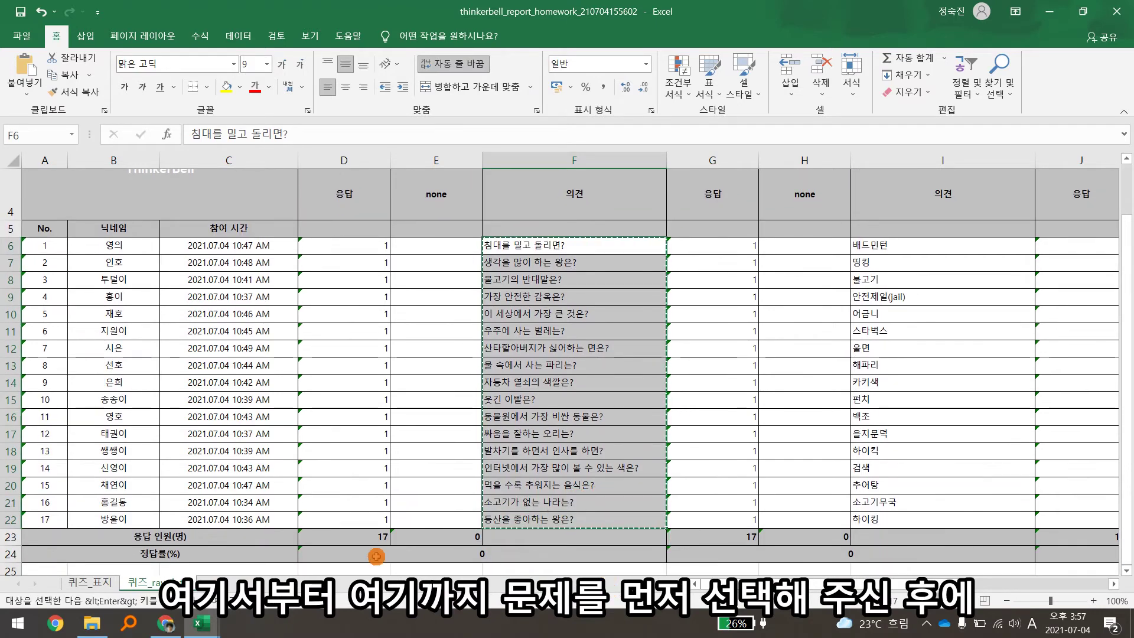
Paste the copied questions into 샘플양식 starting at cell A2
{"action": "mouse_move", "coordinate": [202, 623]}
{"action": "left_click", "coordinate": [139, 570]}
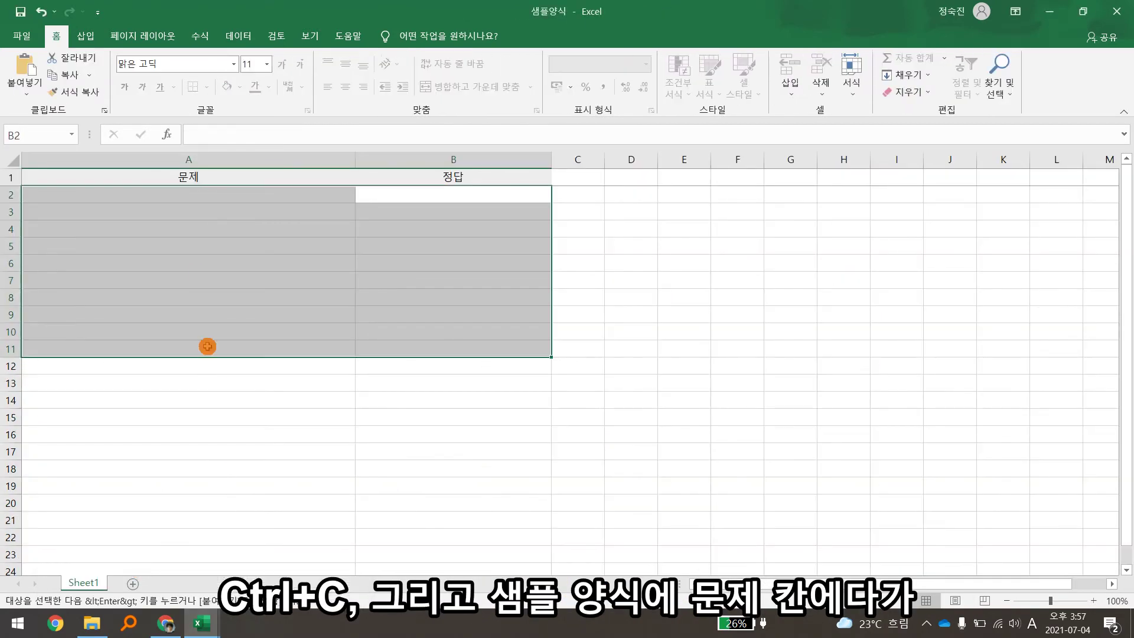
{"action": "left_click", "coordinate": [203, 197]}
{"action": "key", "text": "ctrl+v"}
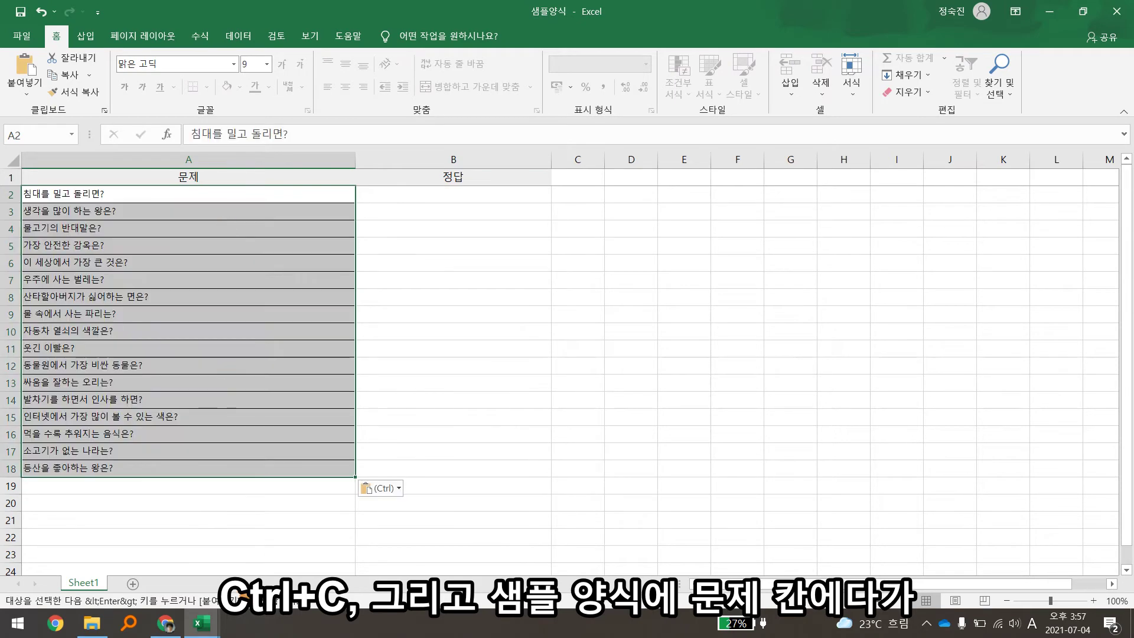
Copy the answers I6:I22 from the report and paste them into 샘플양식 at B2
{"action": "key", "text": "alt+Tab"}
{"action": "left_click_drag", "start_coordinate": [727, 584], "coordinate": [794, 584]}
{"action": "left_click_drag", "start_coordinate": [756, 246], "coordinate": [758, 520]}
{"action": "key", "text": "ctrl+c"}
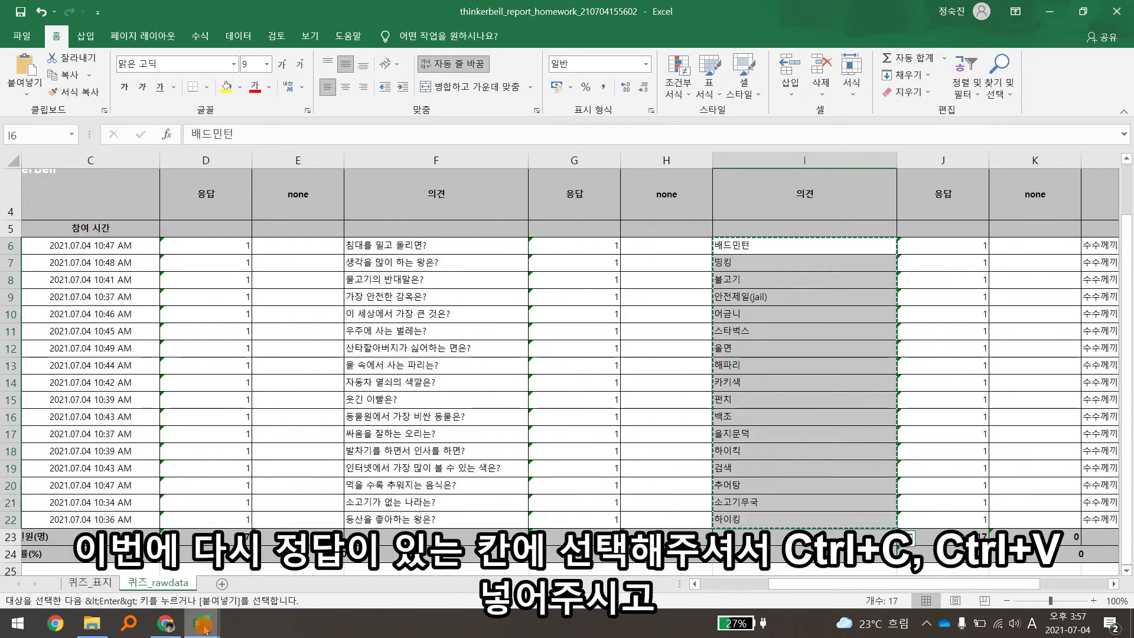
{"action": "mouse_move", "coordinate": [202, 623]}
{"action": "left_click", "coordinate": [118, 549]}
{"action": "left_click", "coordinate": [387, 202]}
{"action": "key", "text": "ctrl+v"}
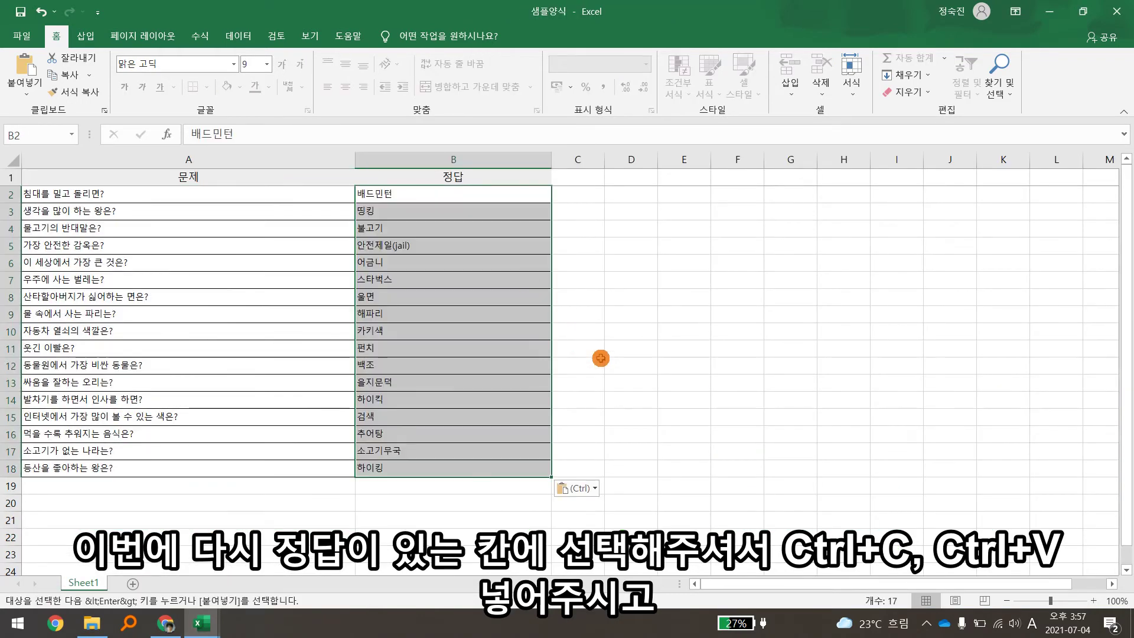
Save and close the filled 샘플양식 workbook
{"action": "left_click", "coordinate": [600, 359]}
{"action": "left_click", "coordinate": [1115, 9]}
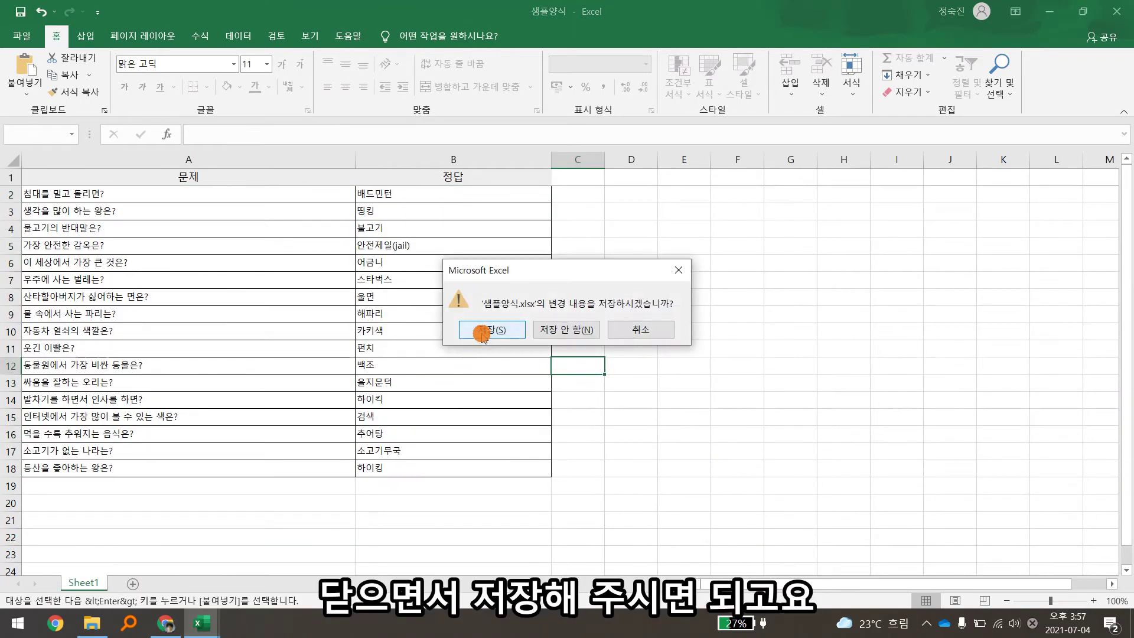
{"action": "left_click", "coordinate": [481, 331]}
{"action": "left_click", "coordinate": [1083, 12]}
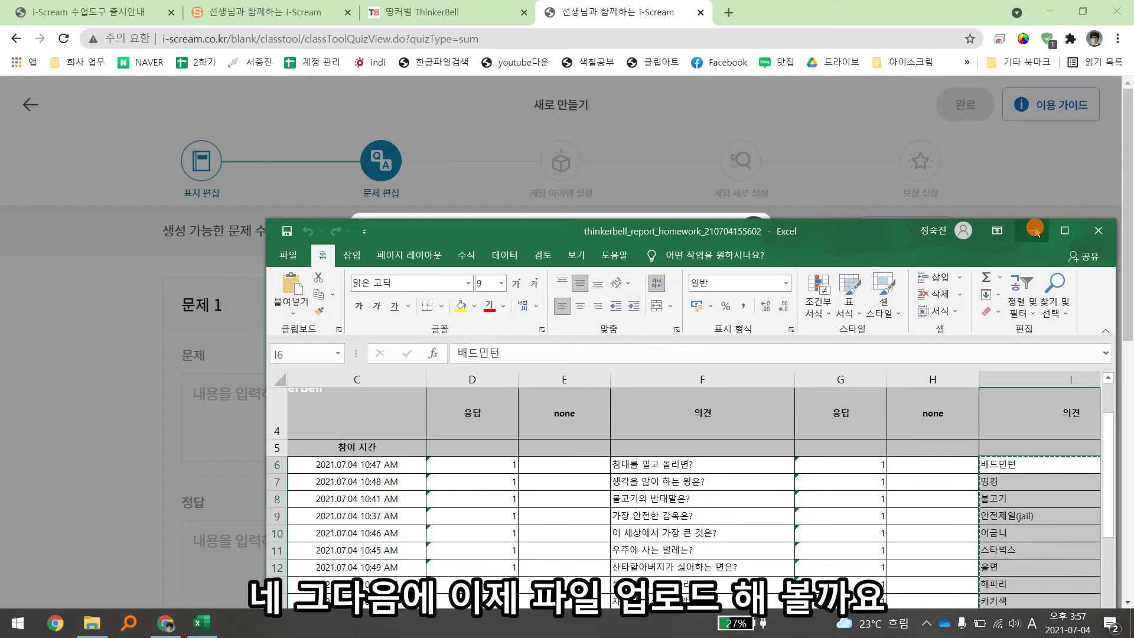
Upload the 샘플양식 file into the i-Scream question editor
{"action": "left_click", "coordinate": [166, 623]}
{"action": "left_click", "coordinate": [659, 439]}
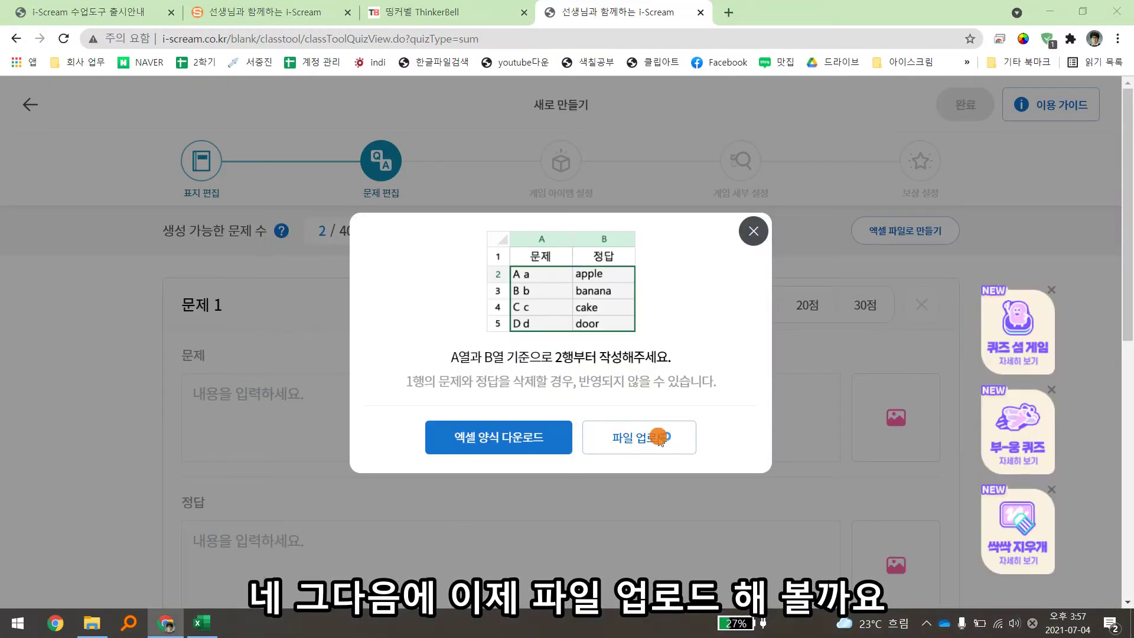
{"action": "double_click", "coordinate": [160, 125]}
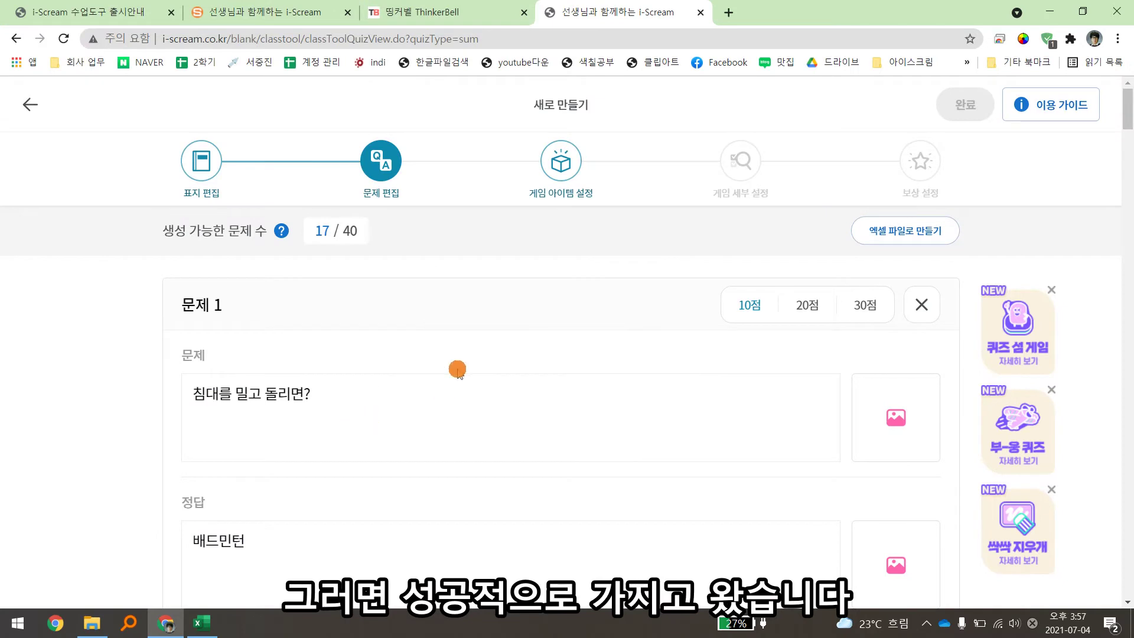
Review the 17 imported questions, starting with '침대를 밀고 돌리면?' answered '배드민턴'
{"action": "scroll", "coordinate": [414, 367], "scroll_direction": "down", "scroll_amount": 1}
{"action": "left_click", "coordinate": [276, 331]}
{"action": "scroll", "coordinate": [289, 366], "scroll_direction": "down", "scroll_amount": 4}
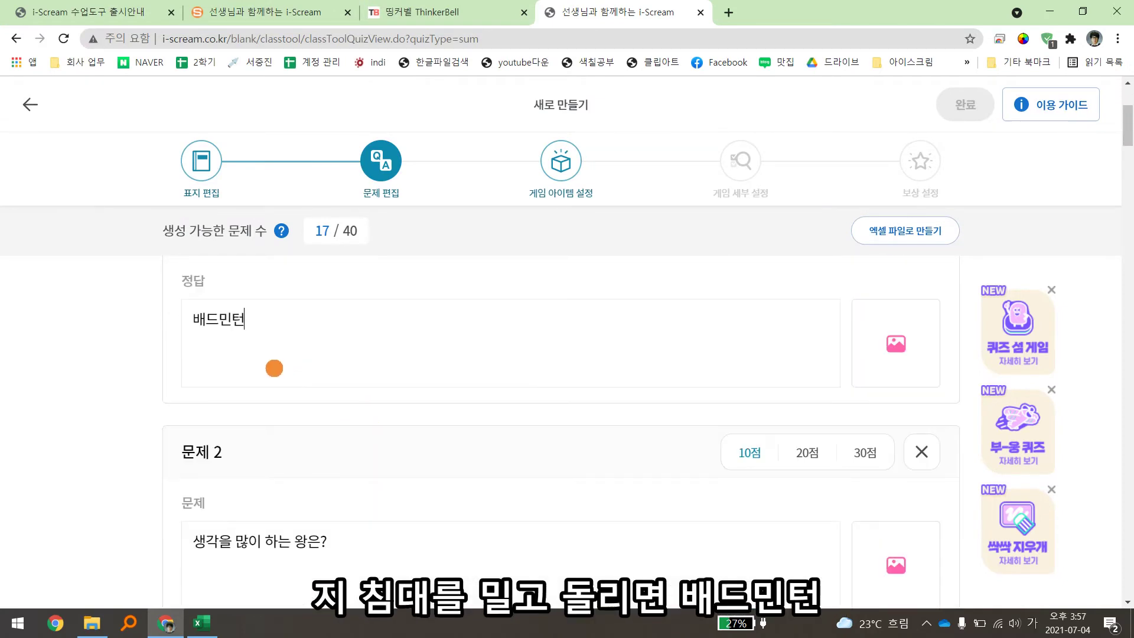
{"action": "scroll", "coordinate": [269, 393], "scroll_direction": "down", "scroll_amount": 2}
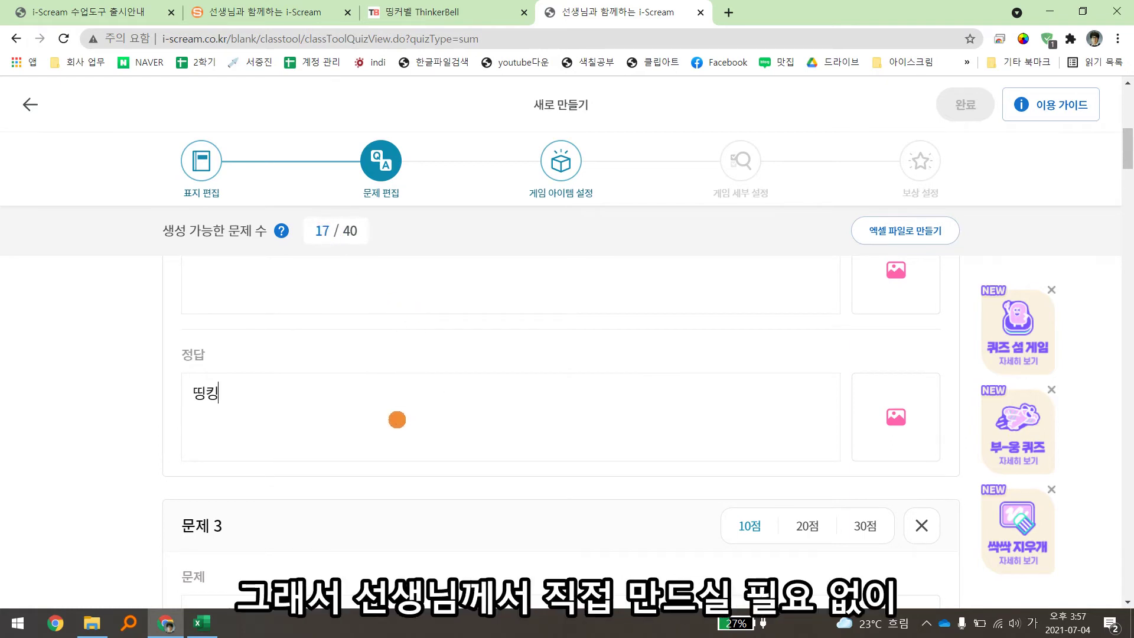
{"action": "left_click", "coordinate": [396, 420]}
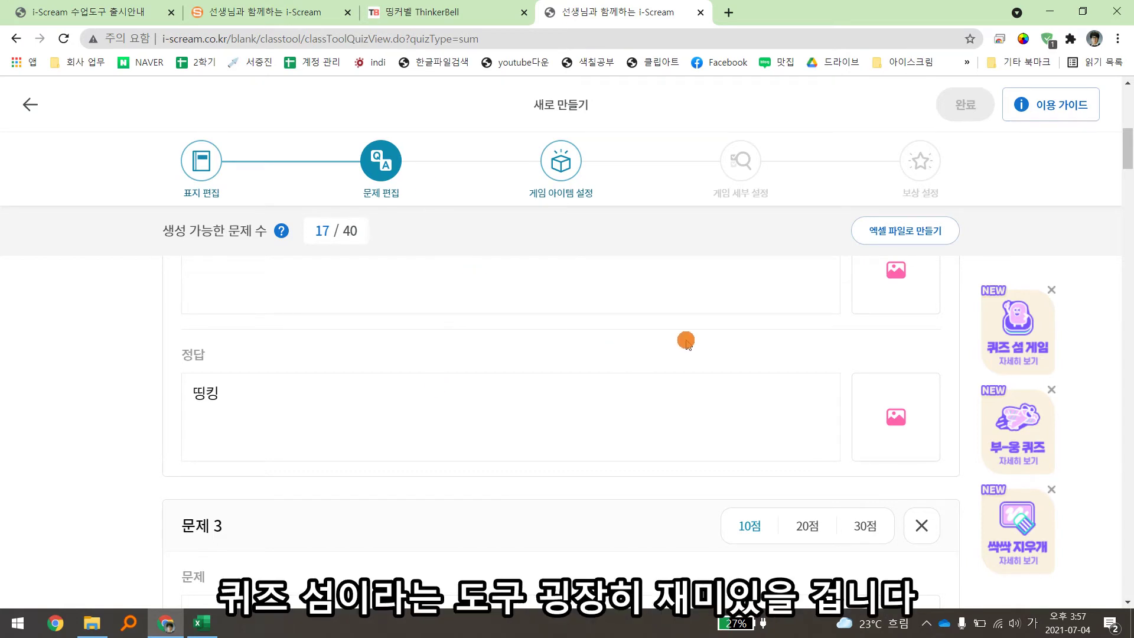
{"action": "scroll", "coordinate": [737, 305], "scroll_direction": "down", "scroll_amount": 15}
{"action": "scroll", "coordinate": [821, 396], "scroll_direction": "up", "scroll_amount": 15}
{"action": "scroll", "coordinate": [1105, 387], "scroll_direction": "up", "scroll_amount": 5}
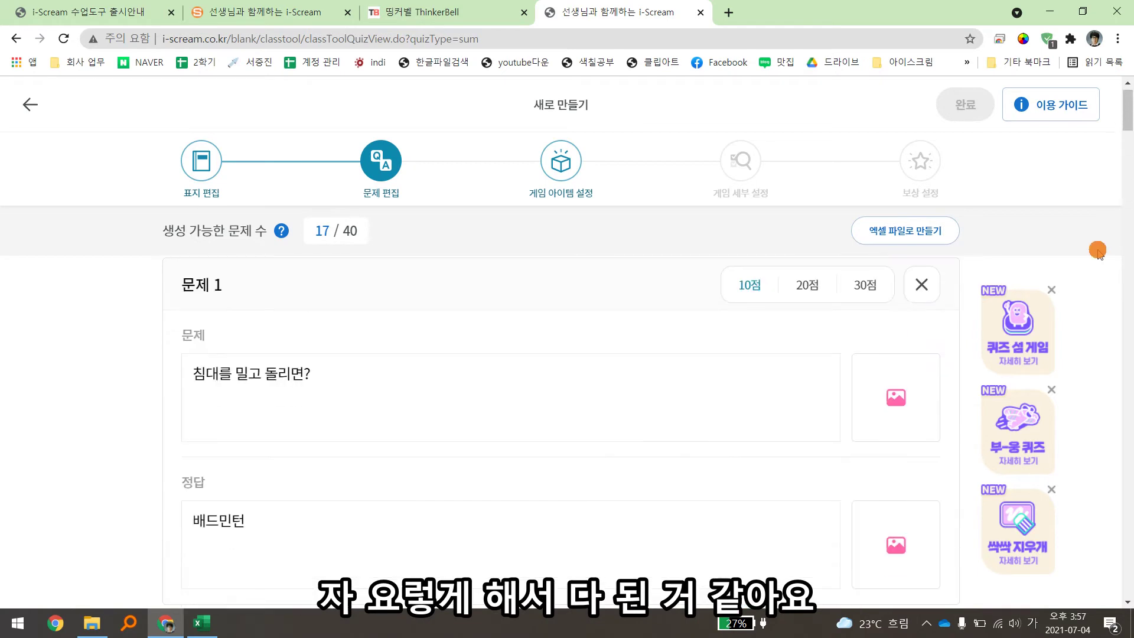
{"action": "scroll", "coordinate": [1104, 387], "scroll_direction": "down", "scroll_amount": 20}
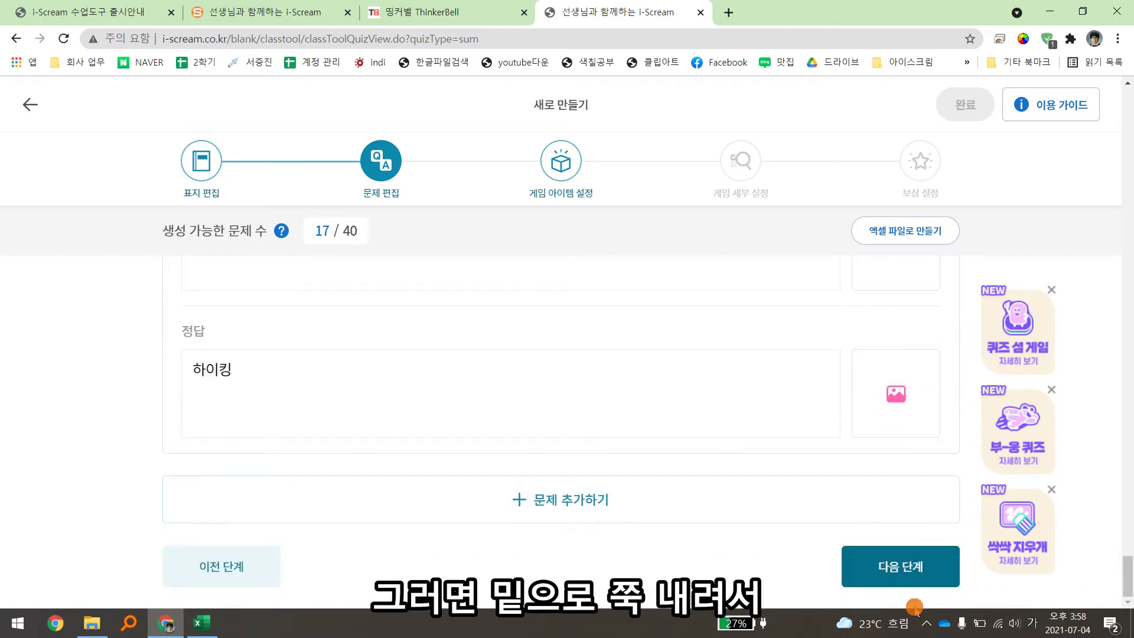
Leave all eight game items, like 모든 모듬 +20, enabled and move to detail settings
{"action": "left_click", "coordinate": [898, 570]}
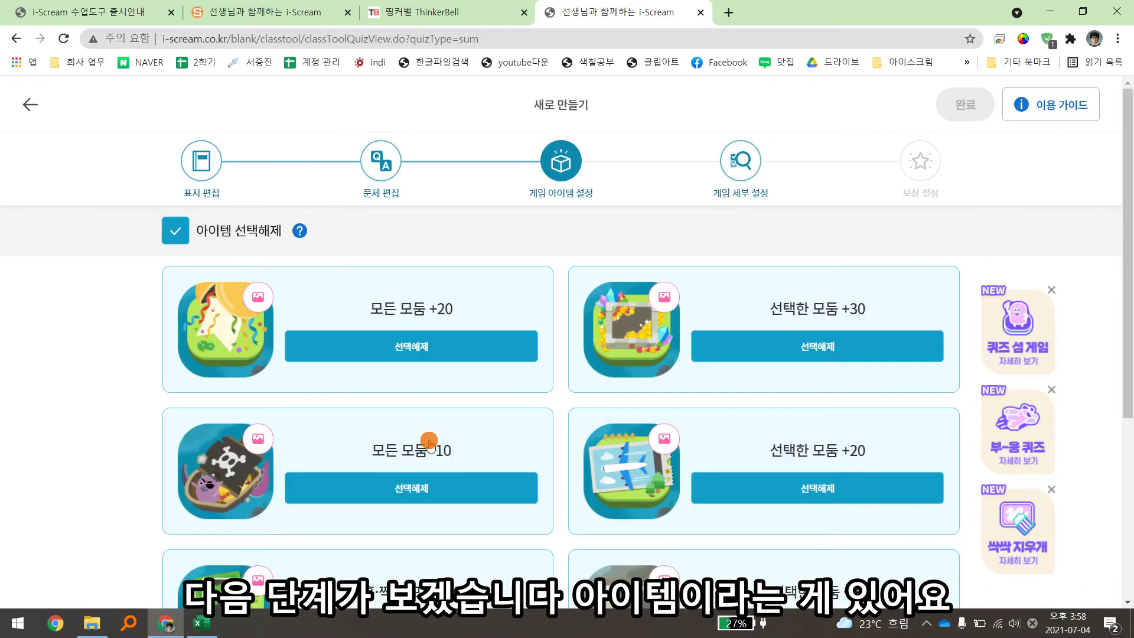
{"action": "scroll", "coordinate": [365, 295], "scroll_direction": "down", "scroll_amount": 3}
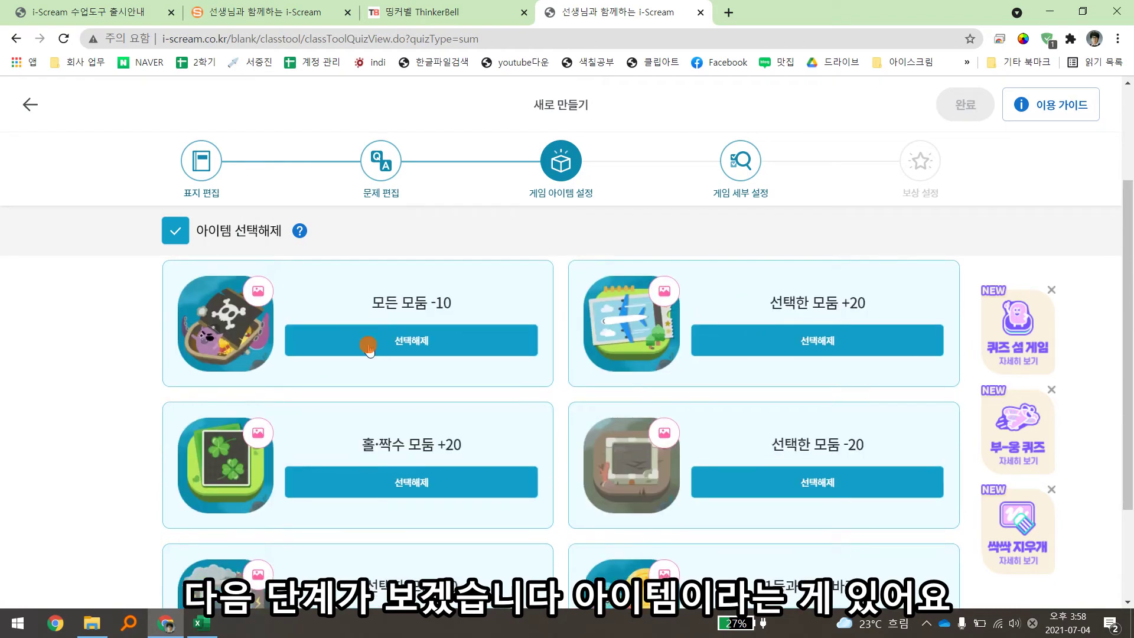
{"action": "scroll", "coordinate": [417, 460], "scroll_direction": "down", "scroll_amount": 3}
{"action": "scroll", "coordinate": [747, 472], "scroll_direction": "up", "scroll_amount": 3}
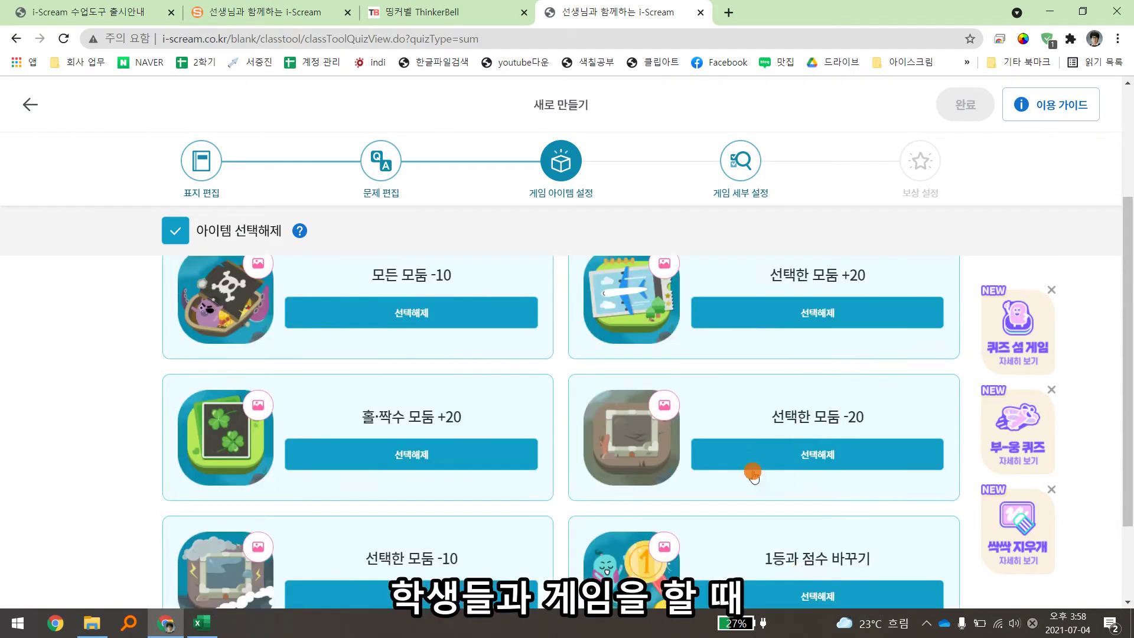
{"action": "scroll", "coordinate": [531, 425], "scroll_direction": "up", "scroll_amount": 3}
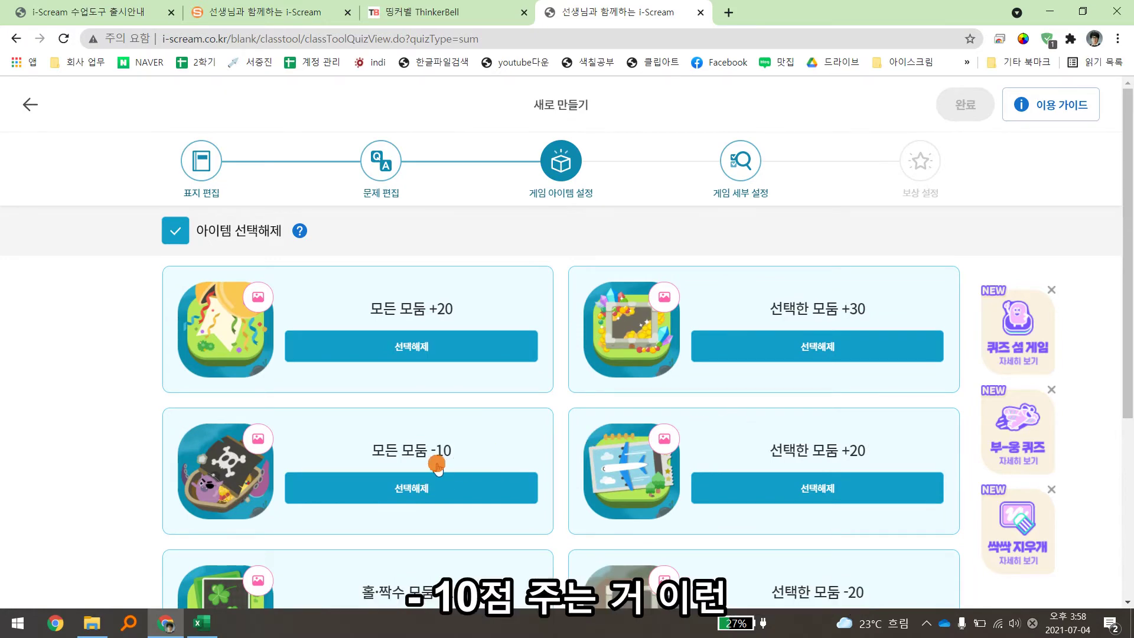
{"action": "scroll", "coordinate": [525, 449], "scroll_direction": "down", "scroll_amount": 1}
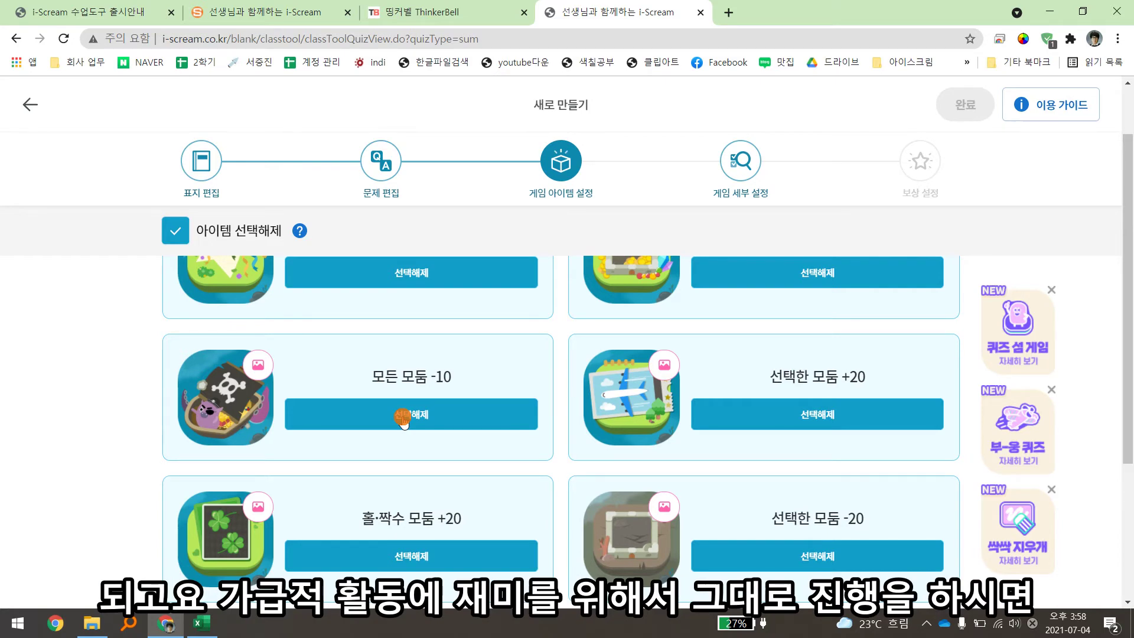
{"action": "scroll", "coordinate": [526, 425], "scroll_direction": "down", "scroll_amount": 3}
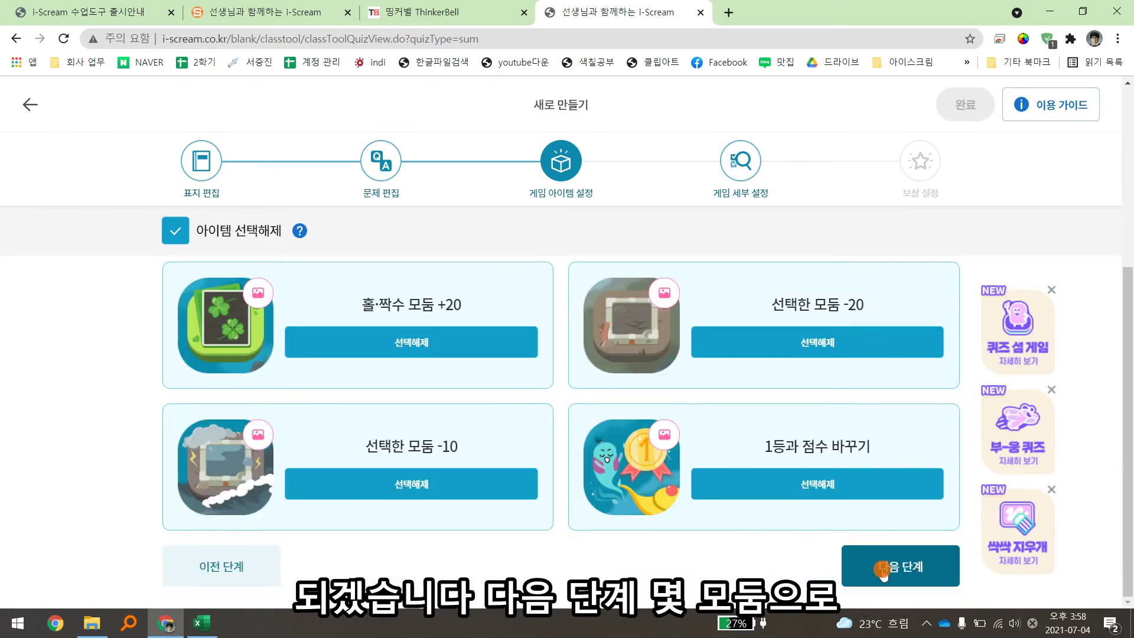
{"action": "left_click", "coordinate": [884, 568]}
Set 모둠 수 to 6 groups and choose 제한 없음 for the per-question time limit
{"action": "left_click_drag", "start_coordinate": [357, 297], "coordinate": [413, 298]}
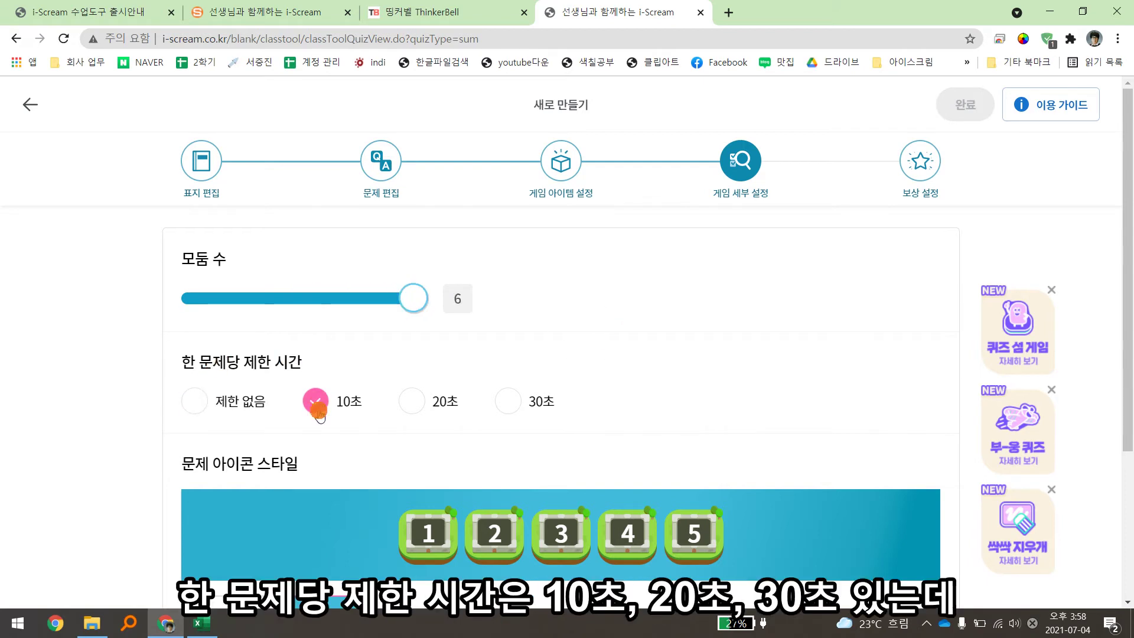
{"action": "left_click", "coordinate": [233, 413]}
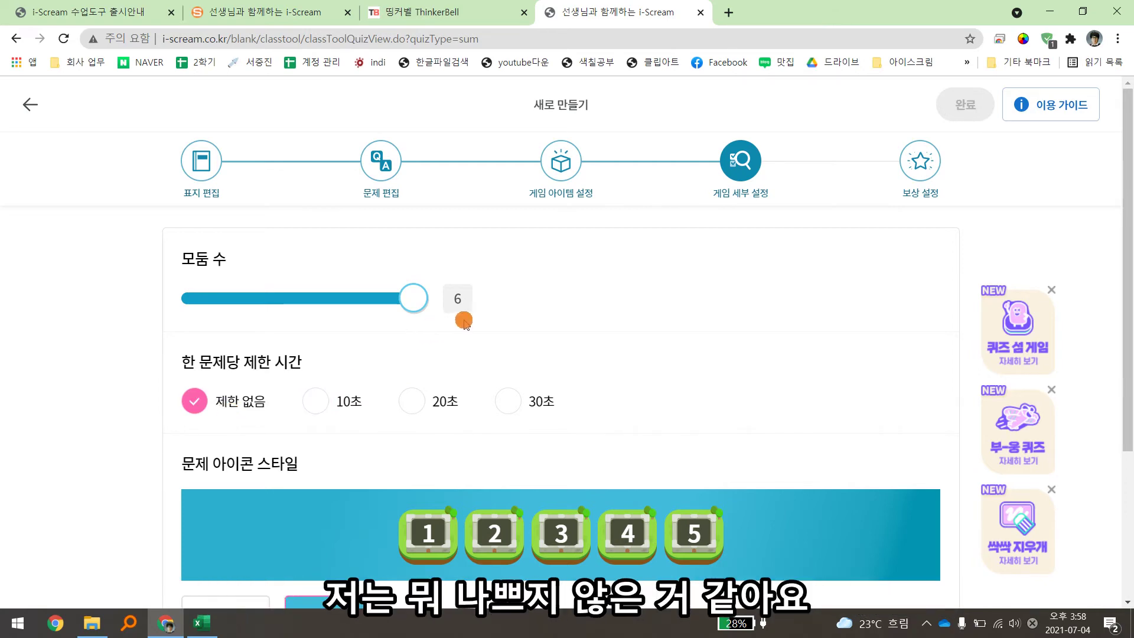
{"action": "scroll", "coordinate": [266, 479], "scroll_direction": "down", "scroll_amount": 4}
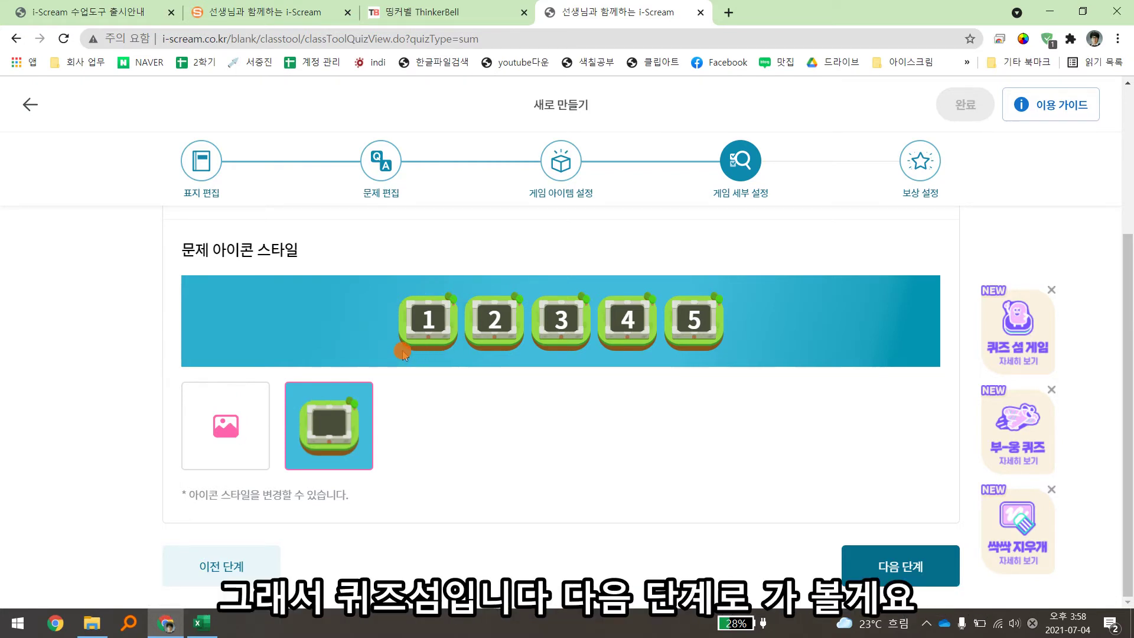
Enter '급식 1등으로 먹기' as the reward and finish the 넌센스 퀴즈
{"action": "left_click", "coordinate": [911, 568]}
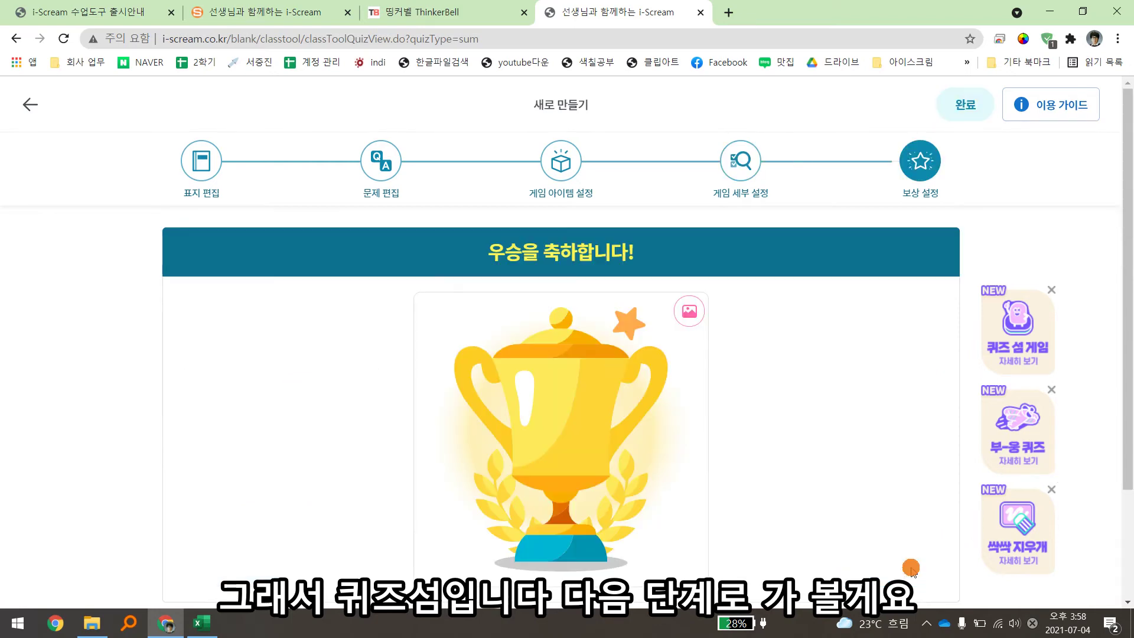
{"action": "scroll", "coordinate": [520, 496], "scroll_direction": "down", "scroll_amount": 3}
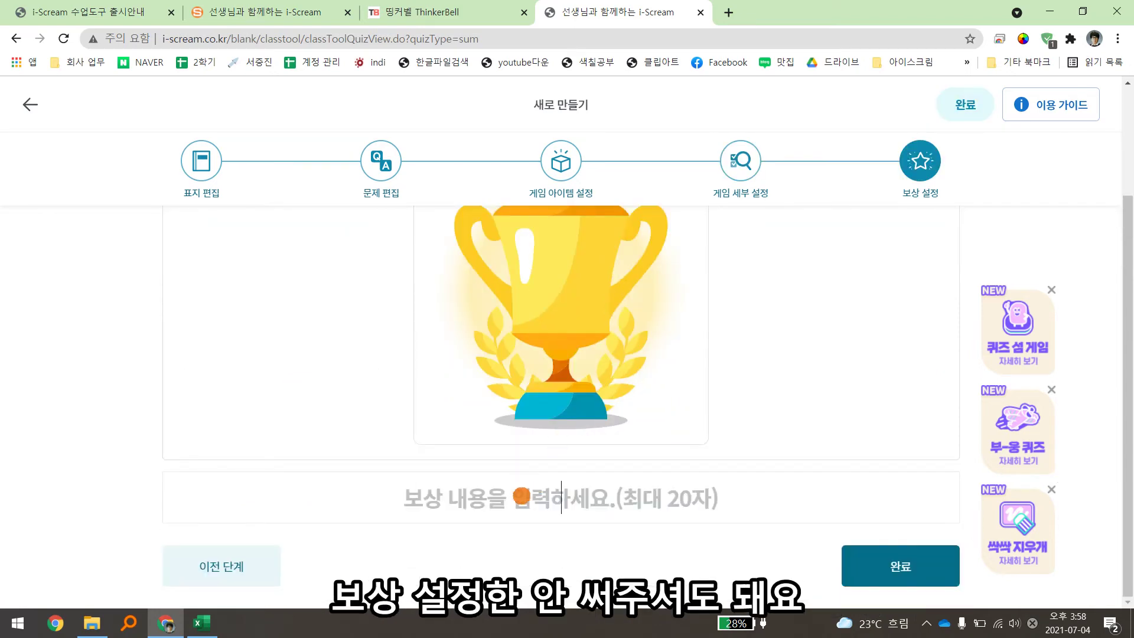
{"action": "type", "text": "급식 1등으로 먹기"}
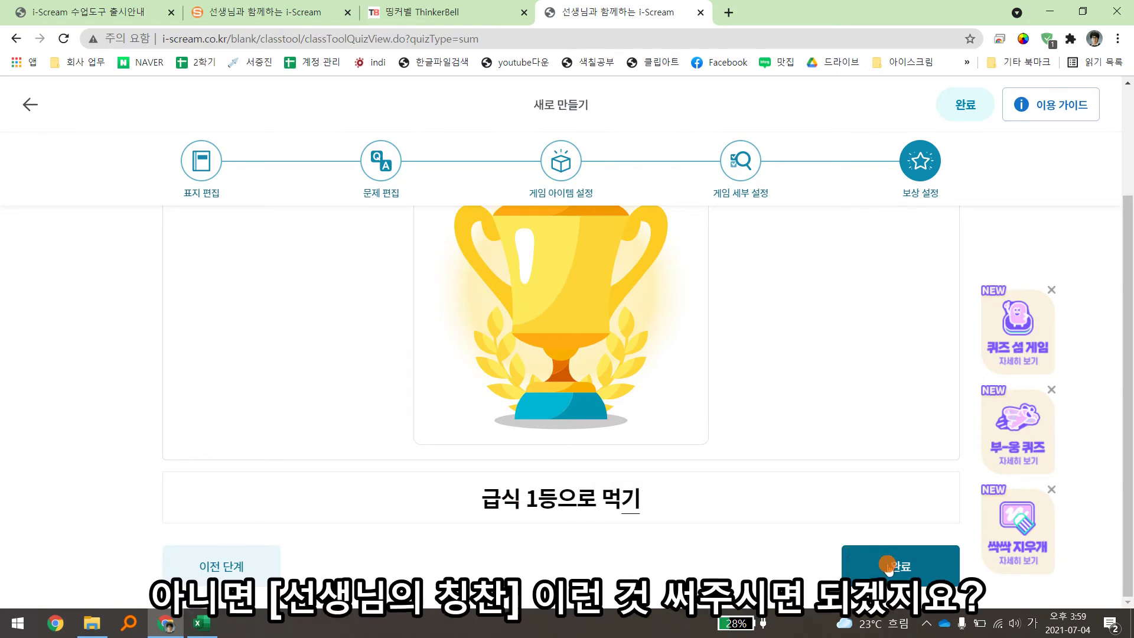
{"action": "left_click", "coordinate": [888, 564]}
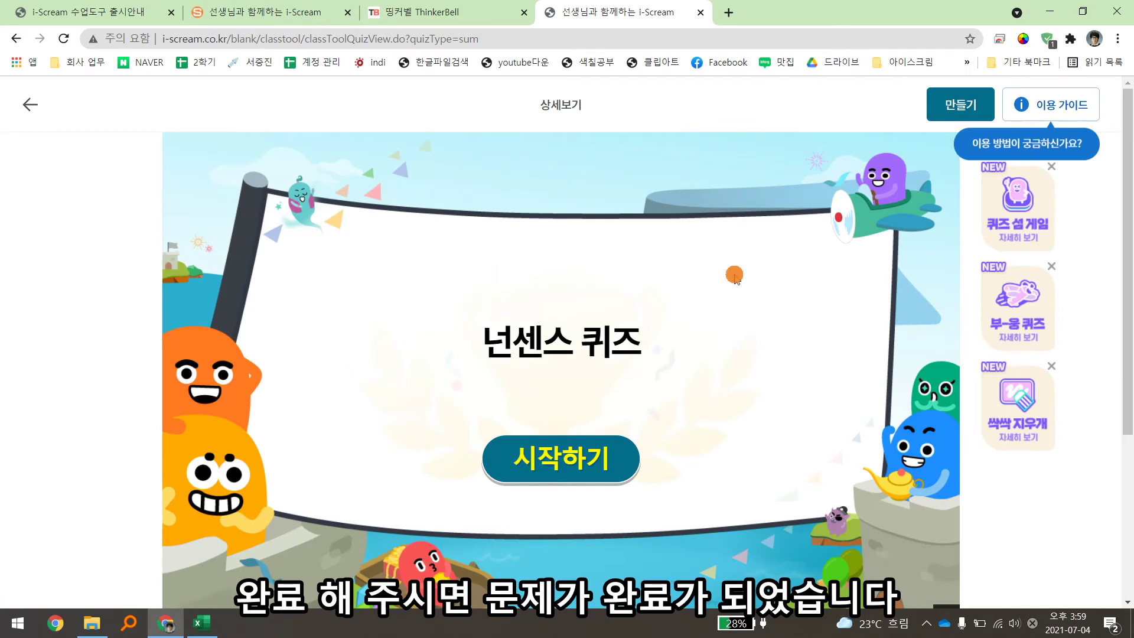
Scroll to the 25문제 row and draw a red arrow pointing at 문제 미리 보기
{"action": "scroll", "coordinate": [615, 264], "scroll_direction": "down", "scroll_amount": 1}
{"action": "scroll", "coordinate": [614, 286], "scroll_direction": "down", "scroll_amount": 1}
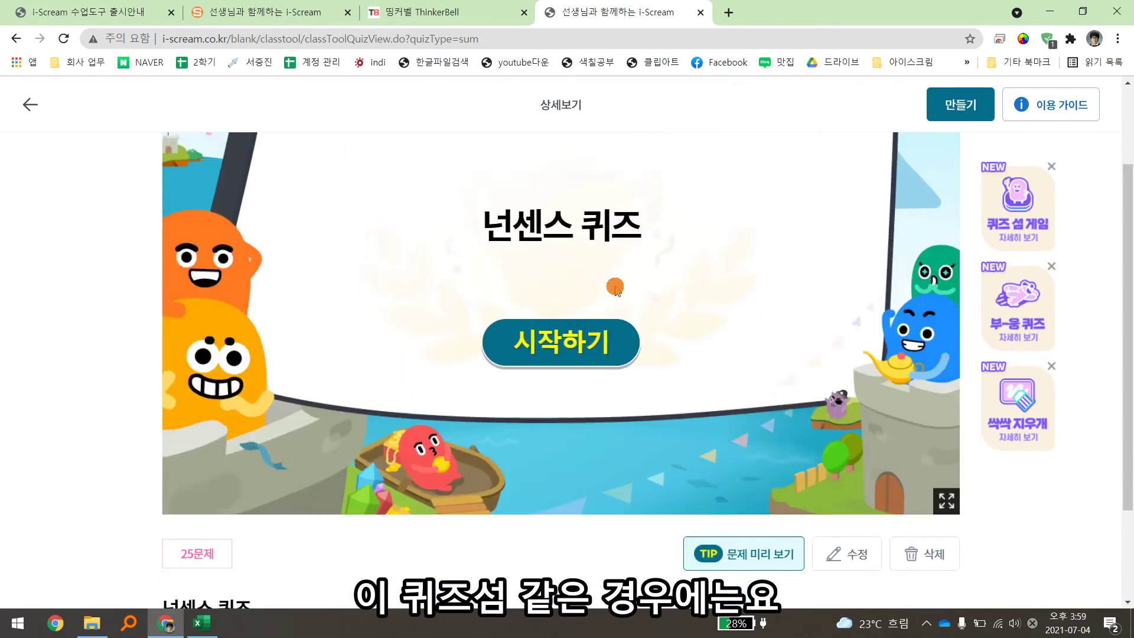
{"action": "scroll", "coordinate": [615, 288], "scroll_direction": "down", "scroll_amount": 1}
{"action": "scroll", "coordinate": [615, 288], "scroll_direction": "up", "scroll_amount": 2}
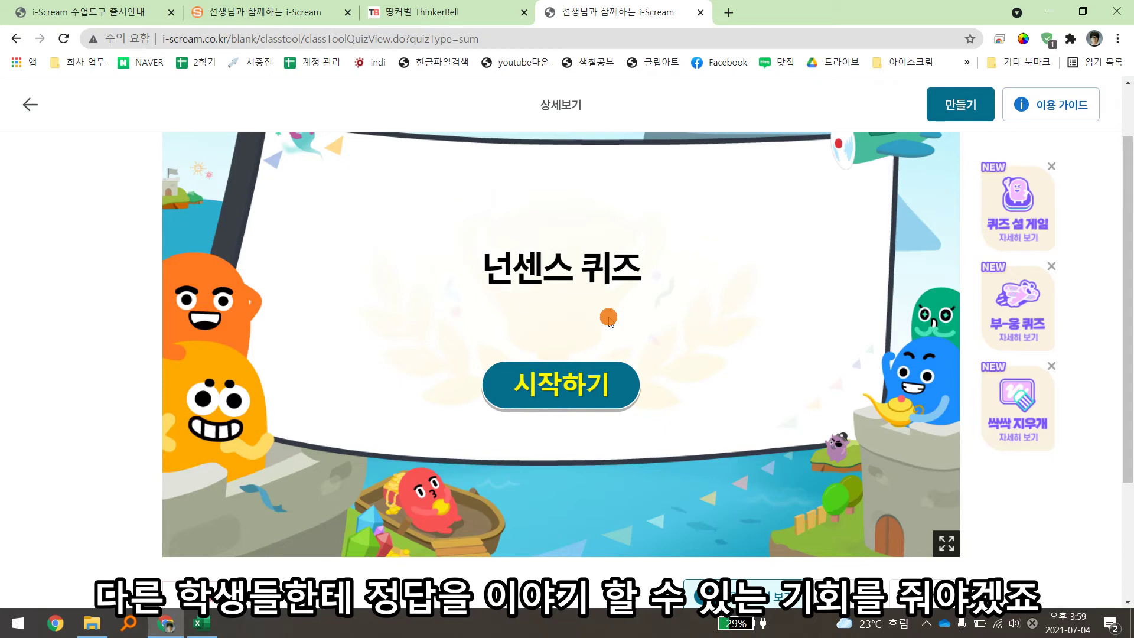
{"action": "scroll", "coordinate": [608, 317], "scroll_direction": "down", "scroll_amount": 1}
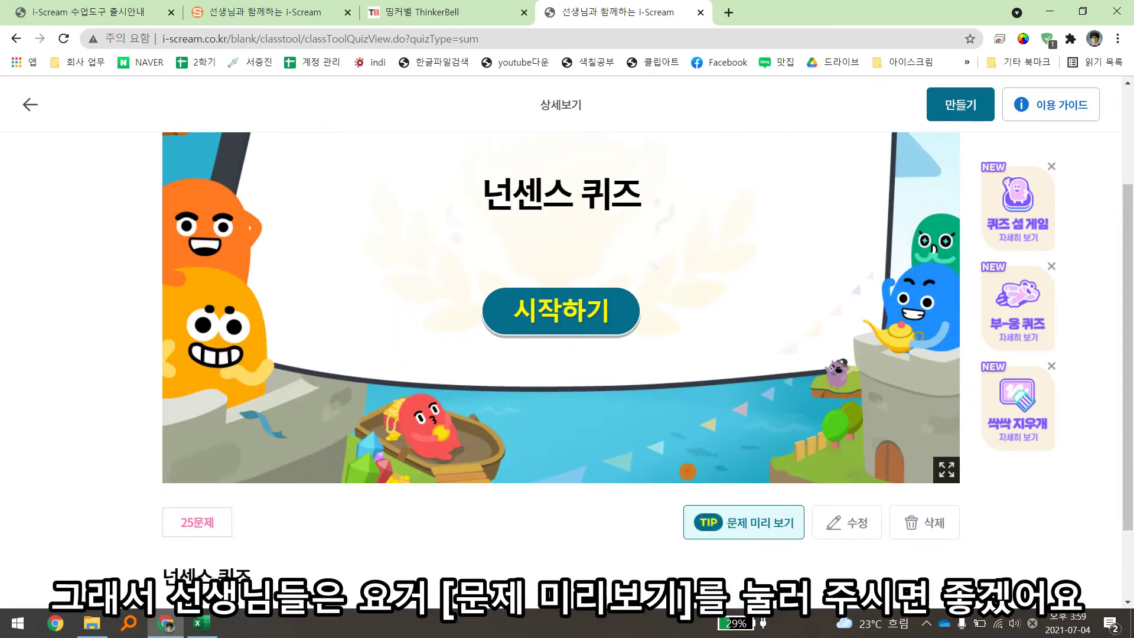
{"action": "left_click_drag", "start_coordinate": [810, 509], "coordinate": [885, 442]}
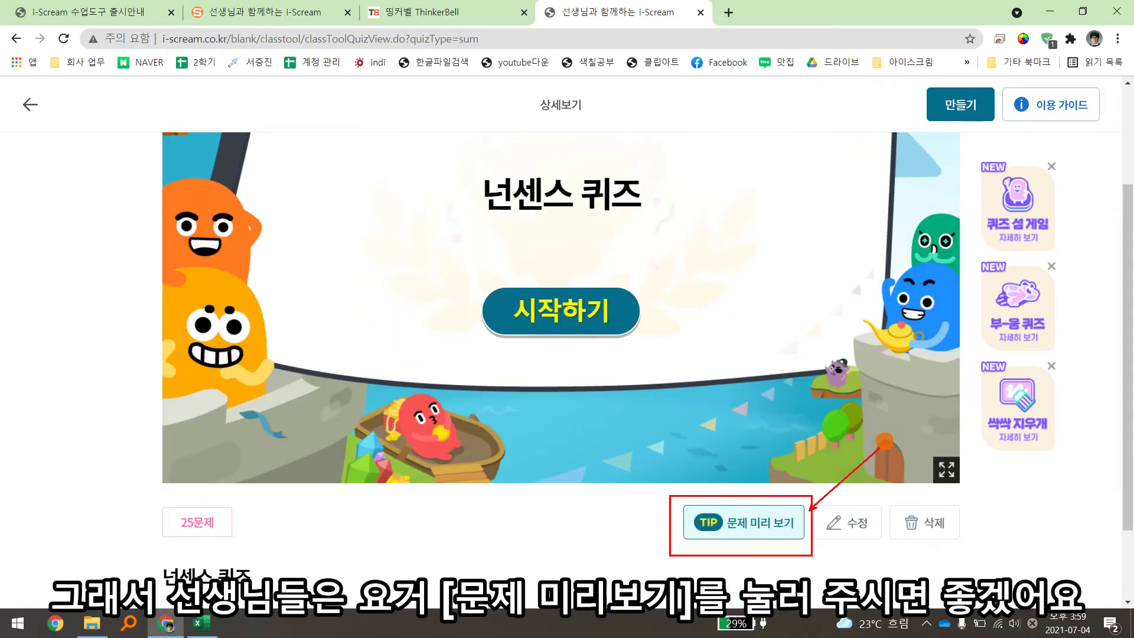
Open the 넌센스 퀴즈 question preview and scroll through its questions and answers
{"action": "left_click", "coordinate": [771, 524]}
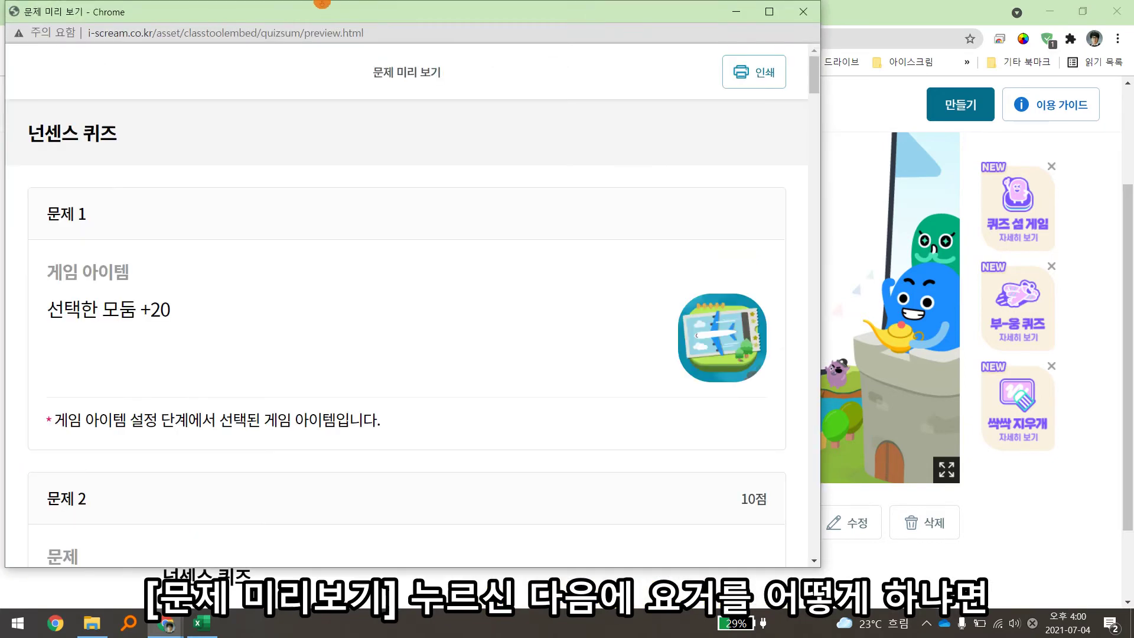
{"action": "left_click_drag", "start_coordinate": [351, 18], "coordinate": [435, 36]}
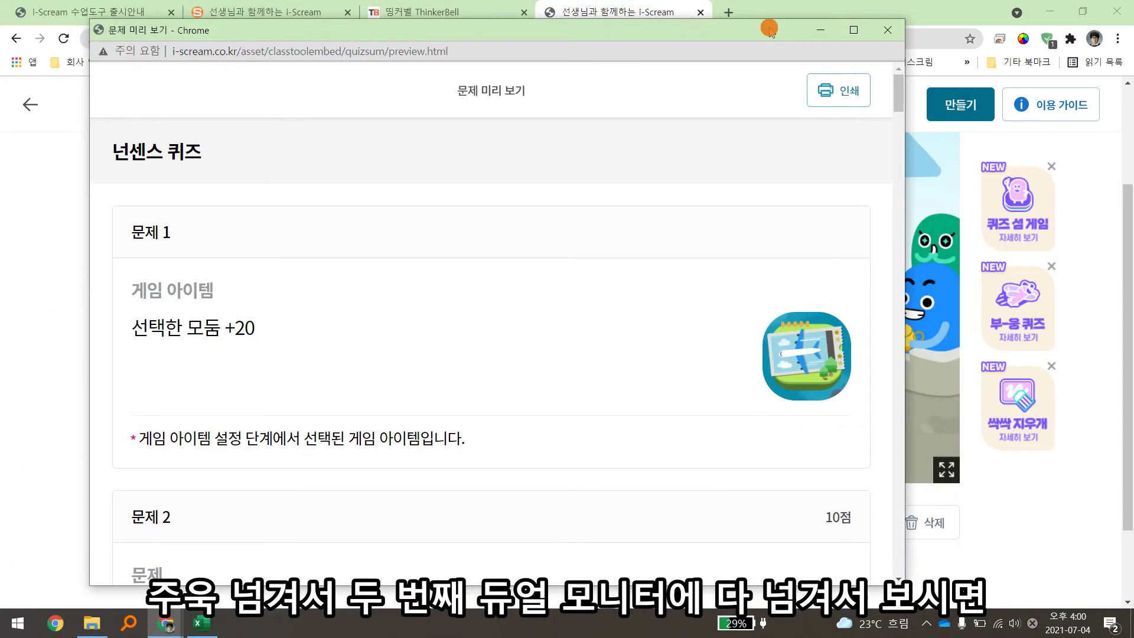
{"action": "left_click_drag", "start_coordinate": [769, 30], "coordinate": [743, 18]}
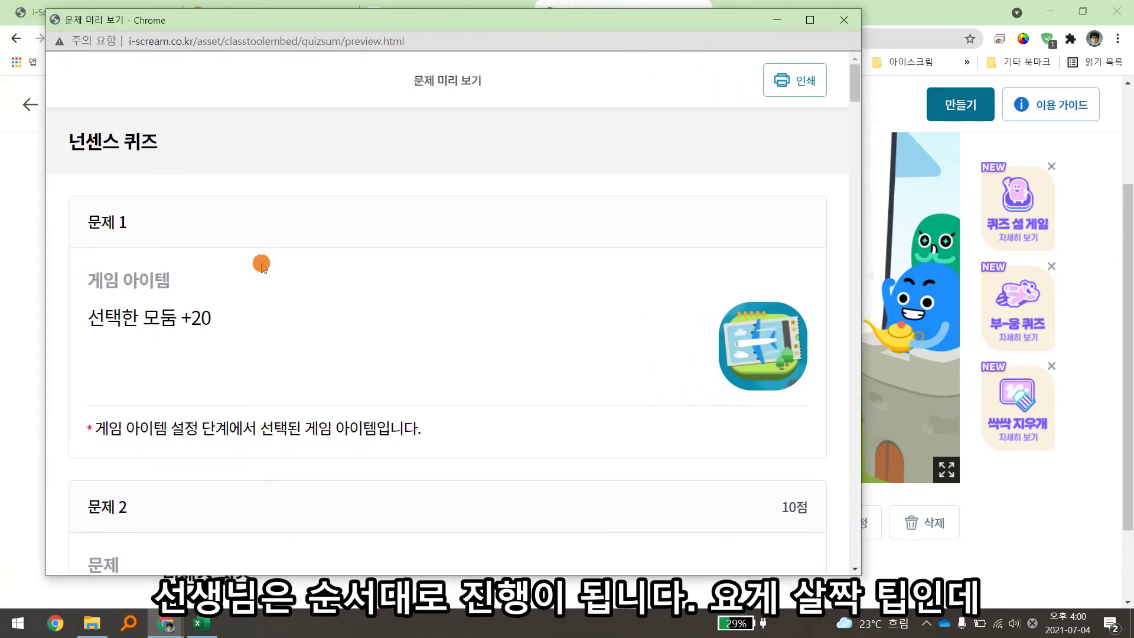
{"action": "scroll", "coordinate": [228, 268], "scroll_direction": "down", "scroll_amount": 4}
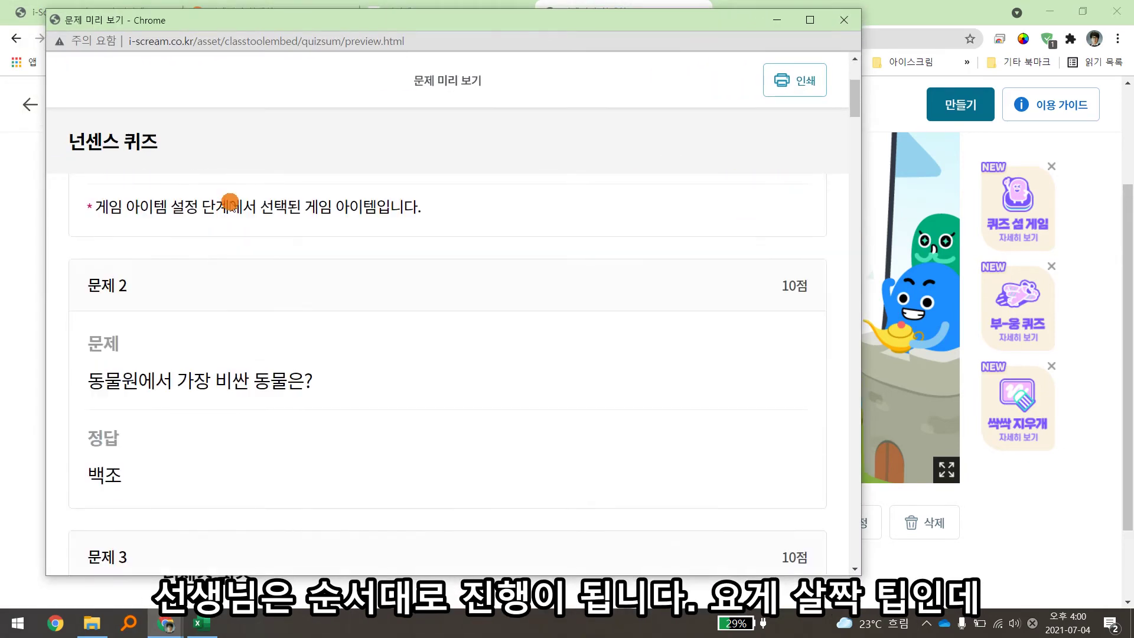
{"action": "scroll", "coordinate": [253, 279], "scroll_direction": "up", "scroll_amount": 4}
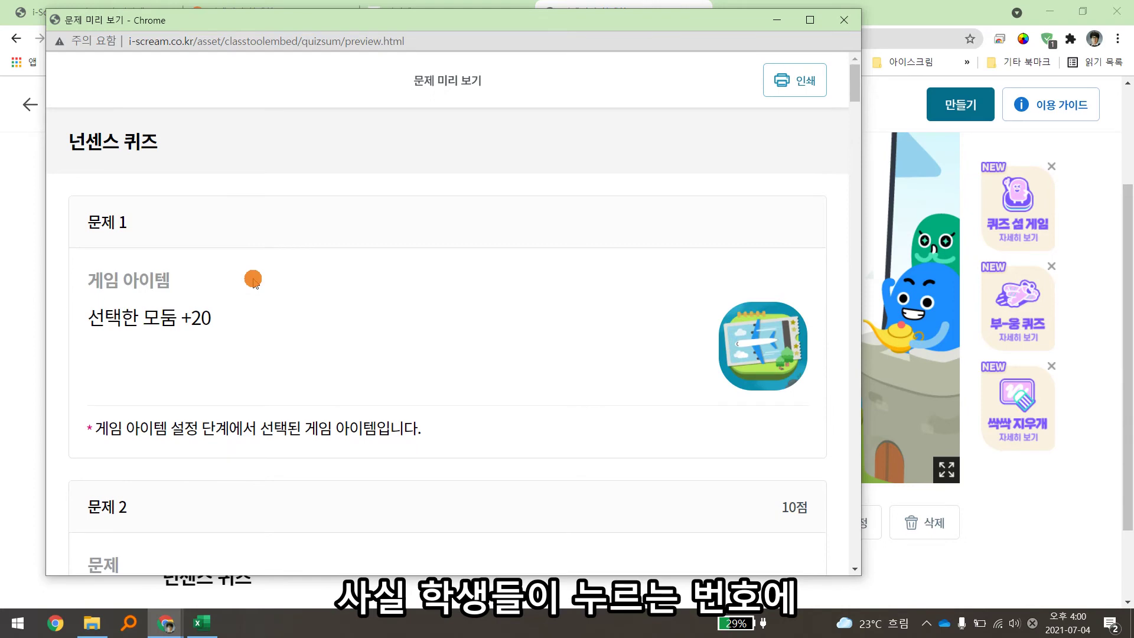
{"action": "scroll", "coordinate": [253, 279], "scroll_direction": "down", "scroll_amount": 12}
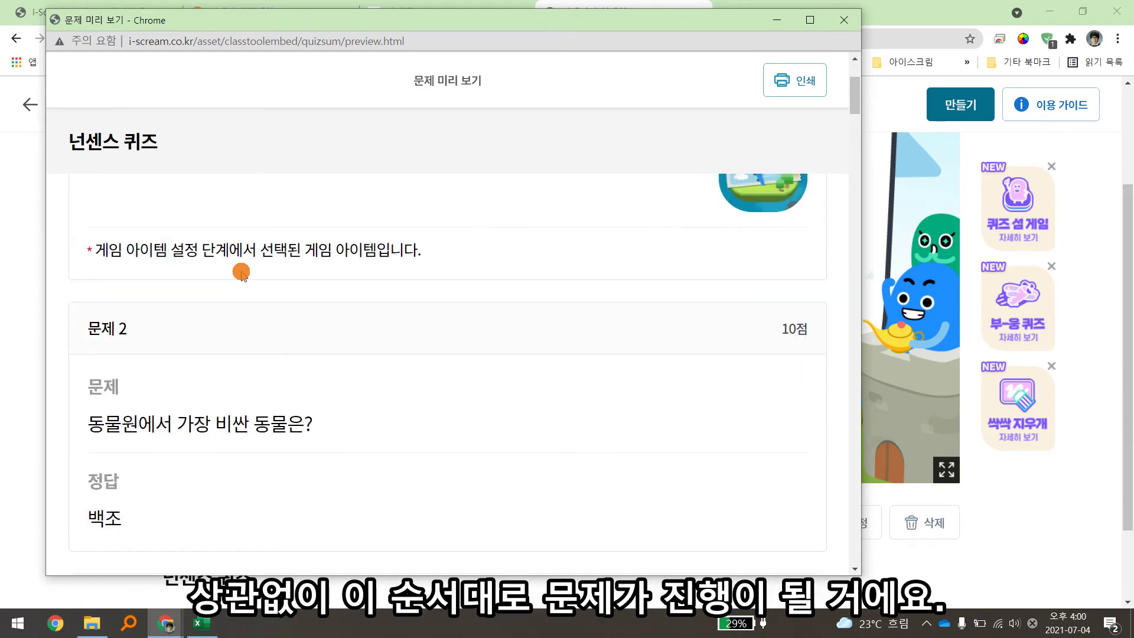
{"action": "scroll", "coordinate": [241, 272], "scroll_direction": "down", "scroll_amount": 10}
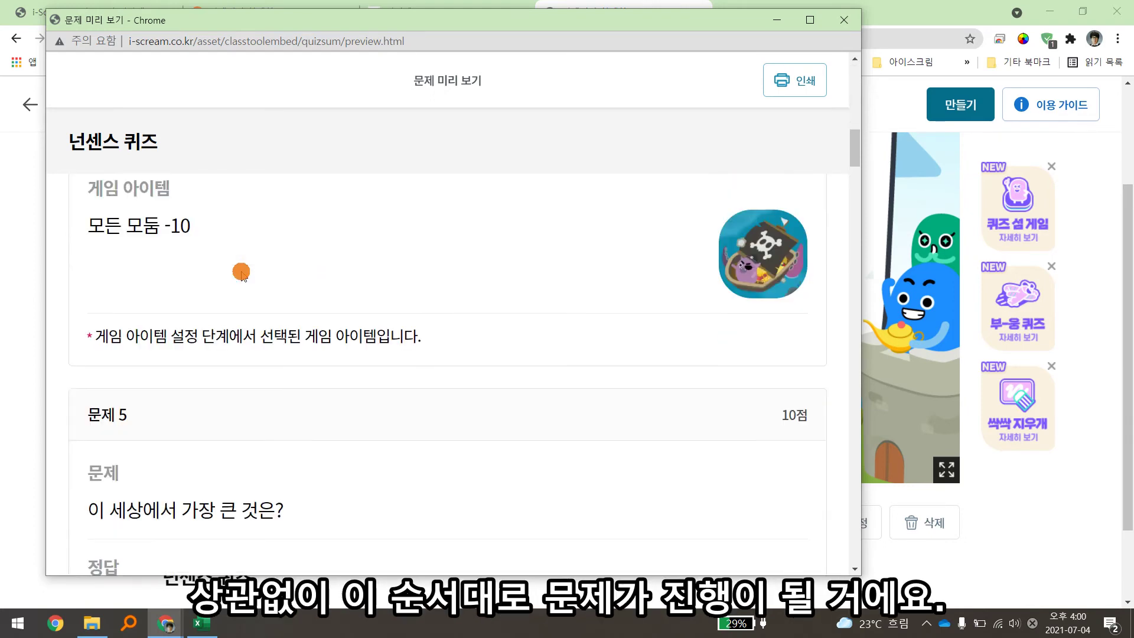
{"action": "scroll", "coordinate": [241, 273], "scroll_direction": "up", "scroll_amount": 20}
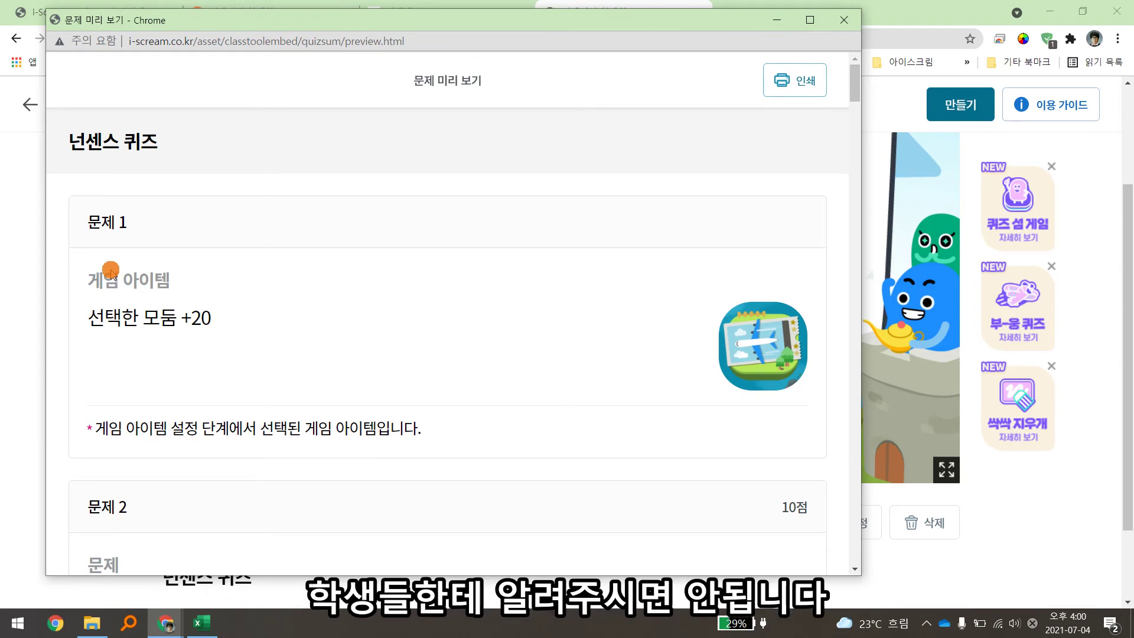
{"action": "scroll", "coordinate": [221, 303], "scroll_direction": "down", "scroll_amount": 4}
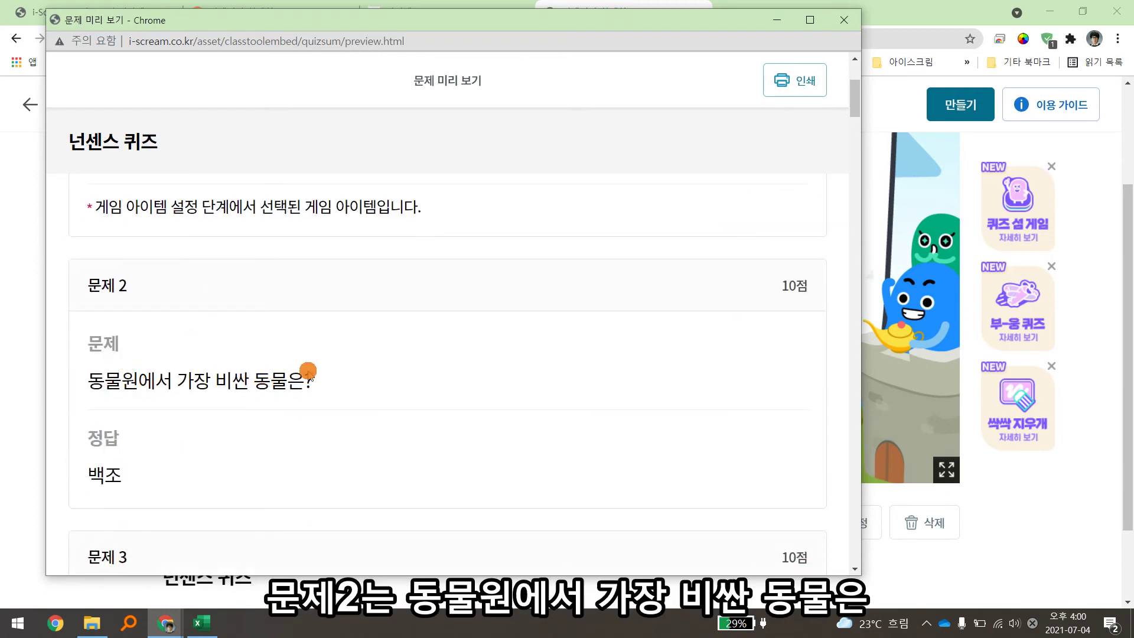
{"action": "scroll", "coordinate": [322, 360], "scroll_direction": "up", "scroll_amount": 4}
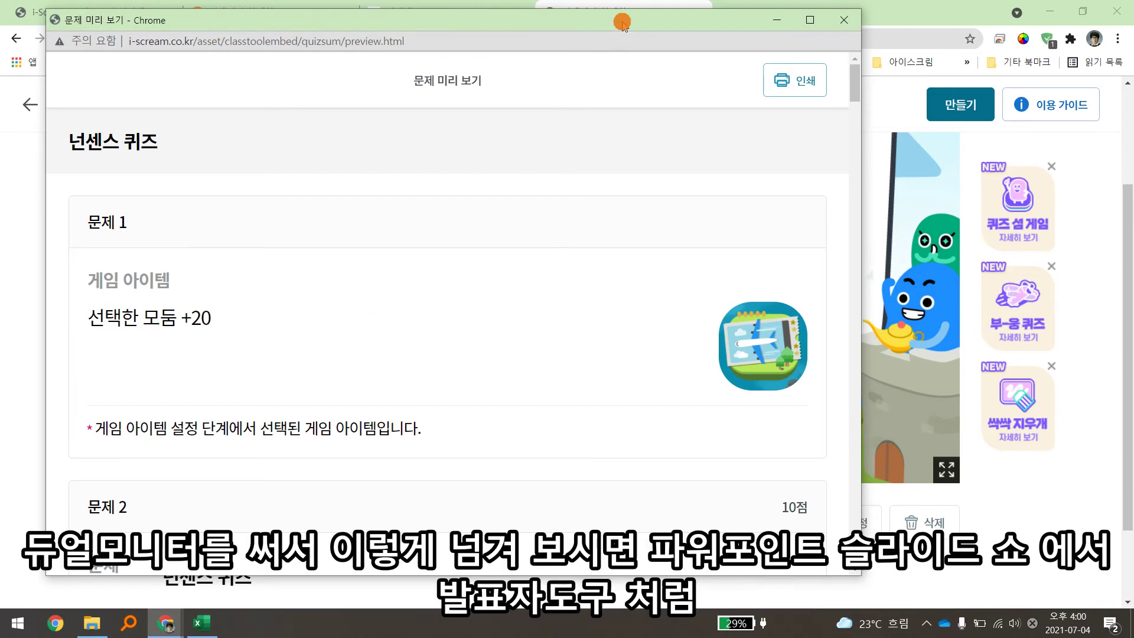
Move the preview window mostly off the left edge of the screen
{"action": "left_click_drag", "start_coordinate": [617, 24], "coordinate": [44, 47]}
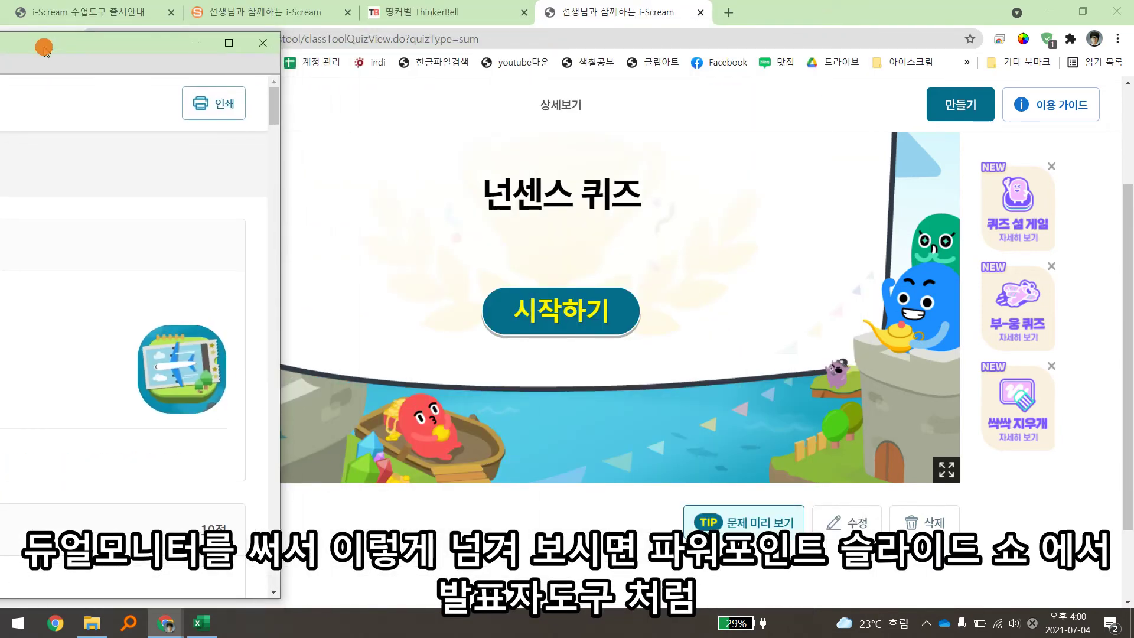
{"action": "left_click_drag", "start_coordinate": [44, 47], "coordinate": [626, 45]}
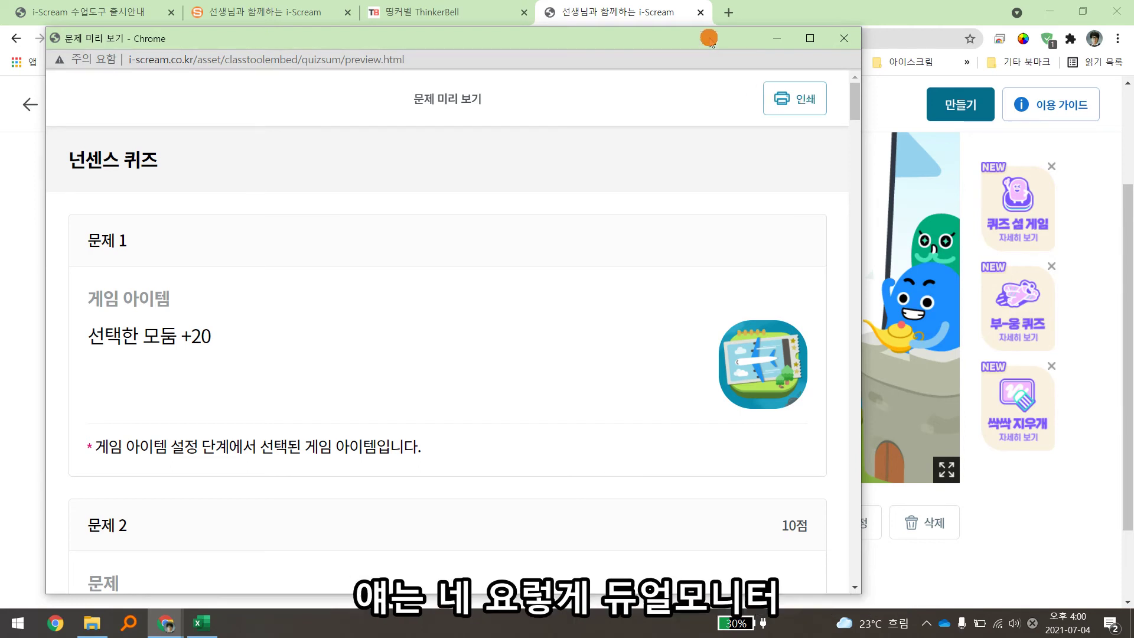
{"action": "left_click_drag", "start_coordinate": [704, 38], "coordinate": [123, 183]}
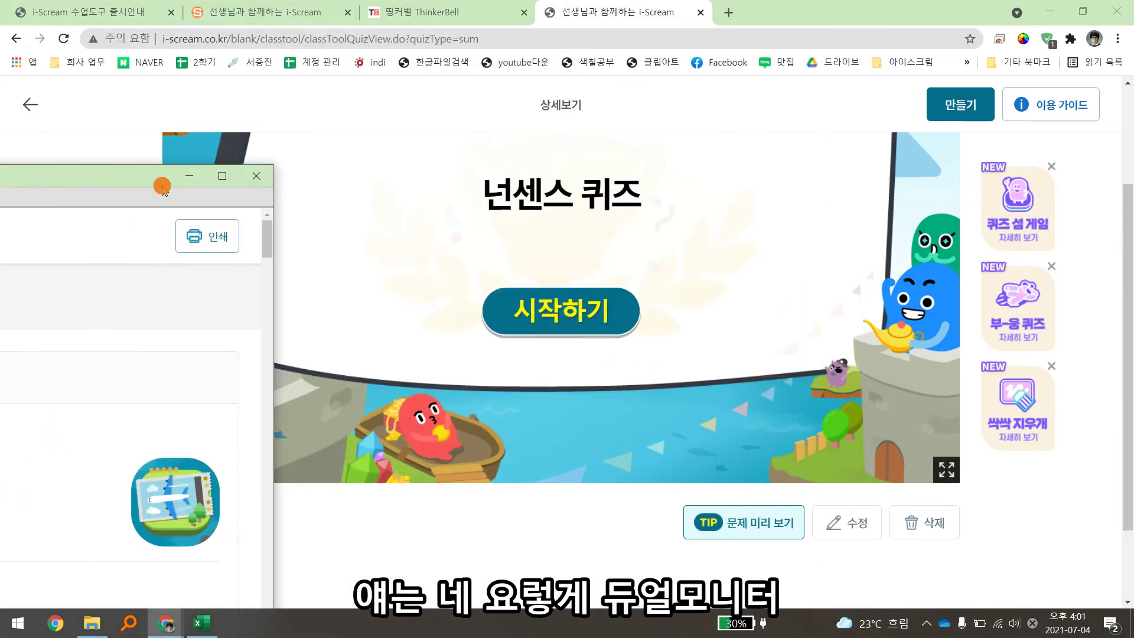
Hide the preview window and start the 넌센스 퀴즈 game in fullscreen
{"action": "left_click", "coordinate": [186, 179]}
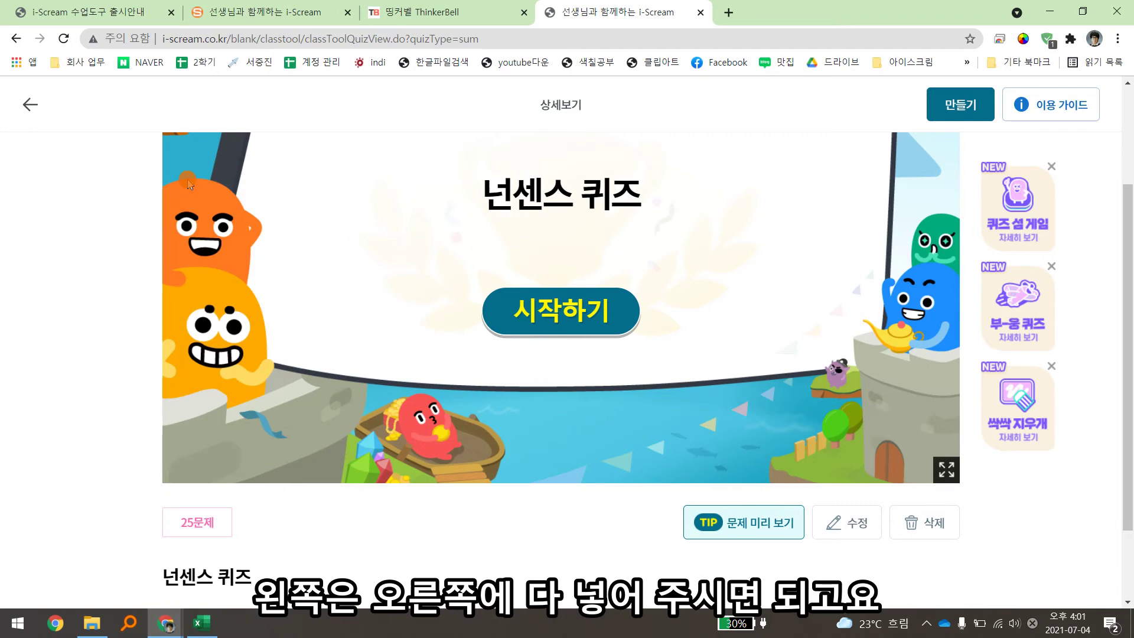
{"action": "scroll", "coordinate": [727, 447], "scroll_direction": "up", "scroll_amount": 1}
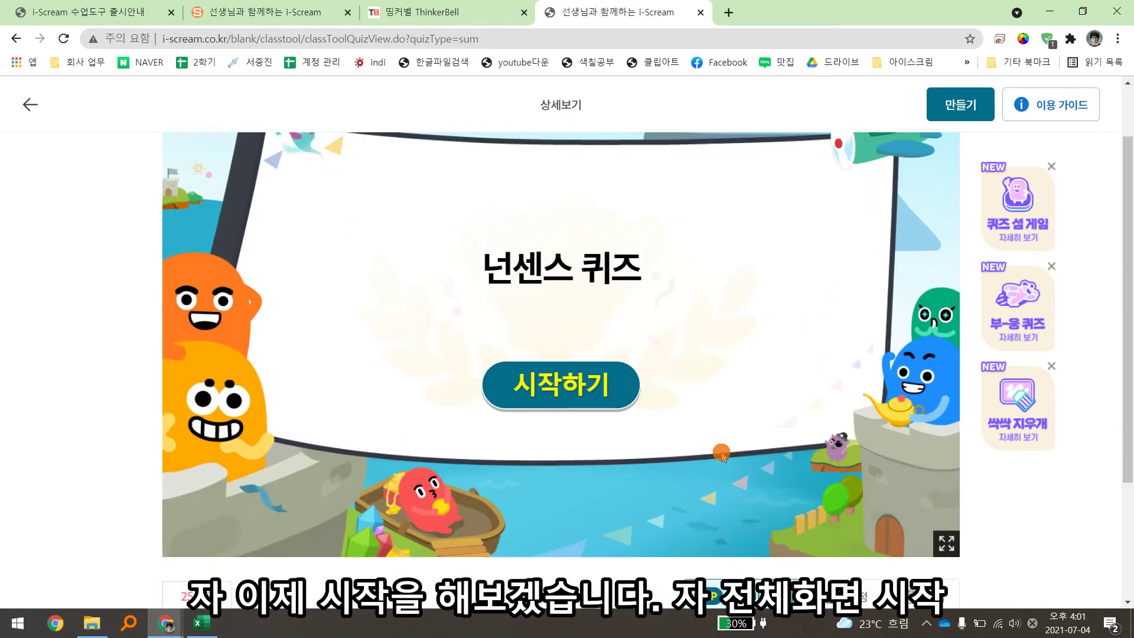
{"action": "left_click", "coordinate": [946, 543]}
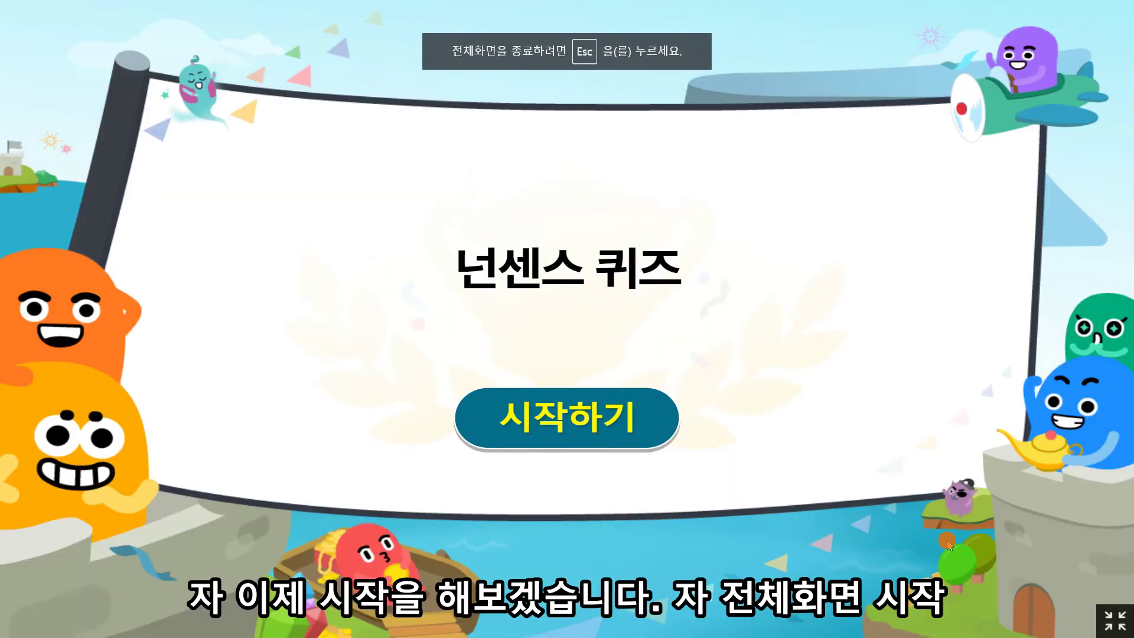
{"action": "left_click", "coordinate": [632, 421]}
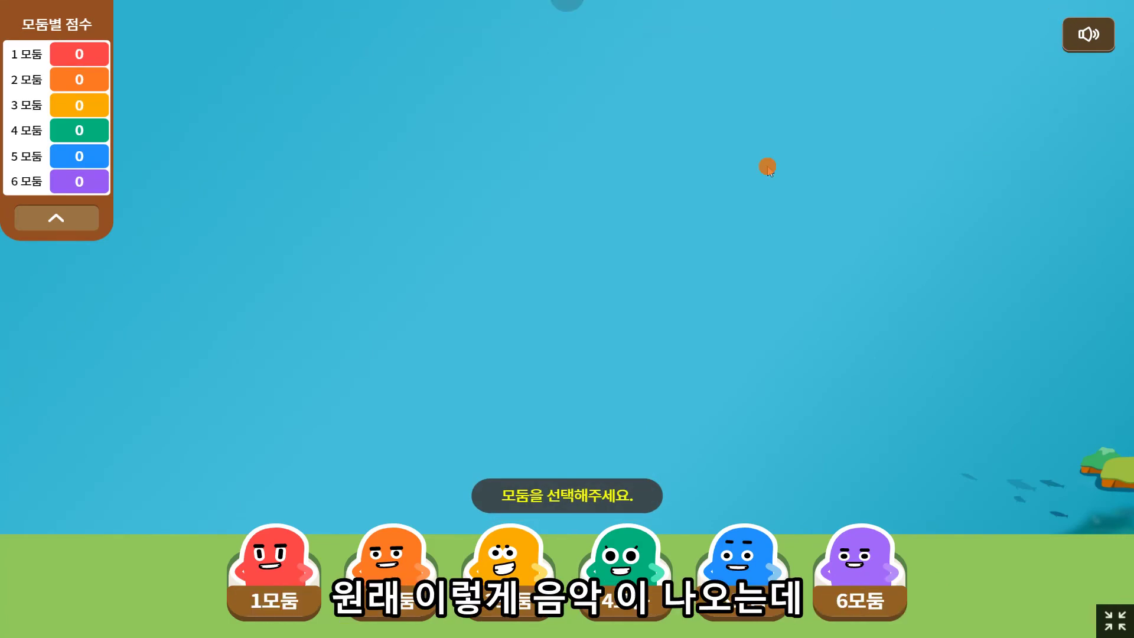
Mute the background music, toggle the score panel, and give 1모둠 the first turn
{"action": "left_click", "coordinate": [1066, 33]}
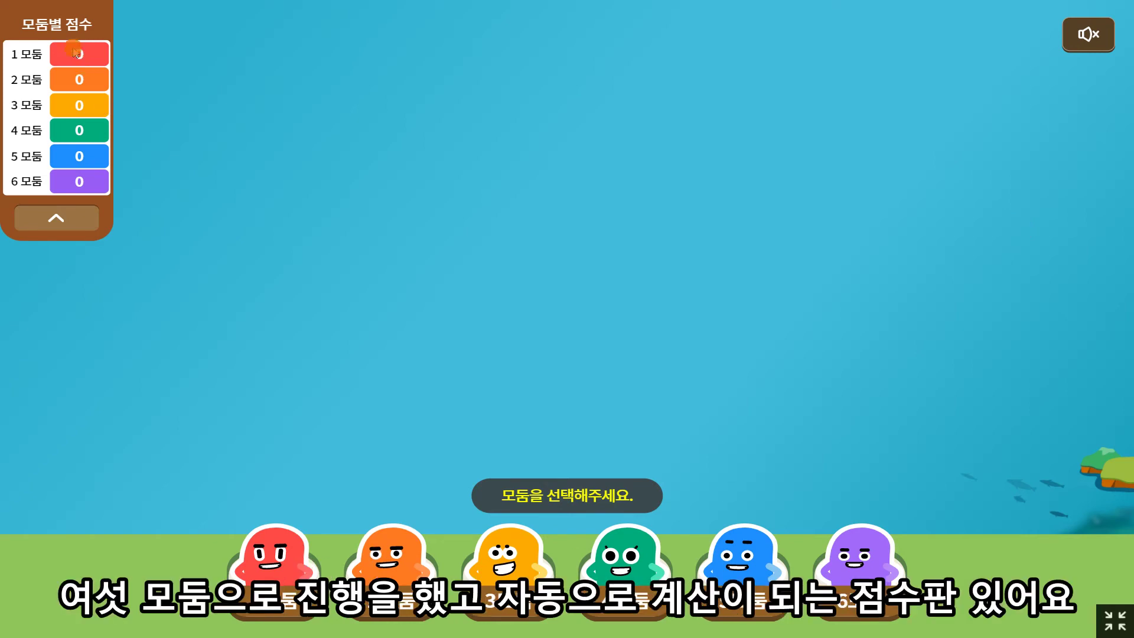
{"action": "left_click", "coordinate": [57, 221]}
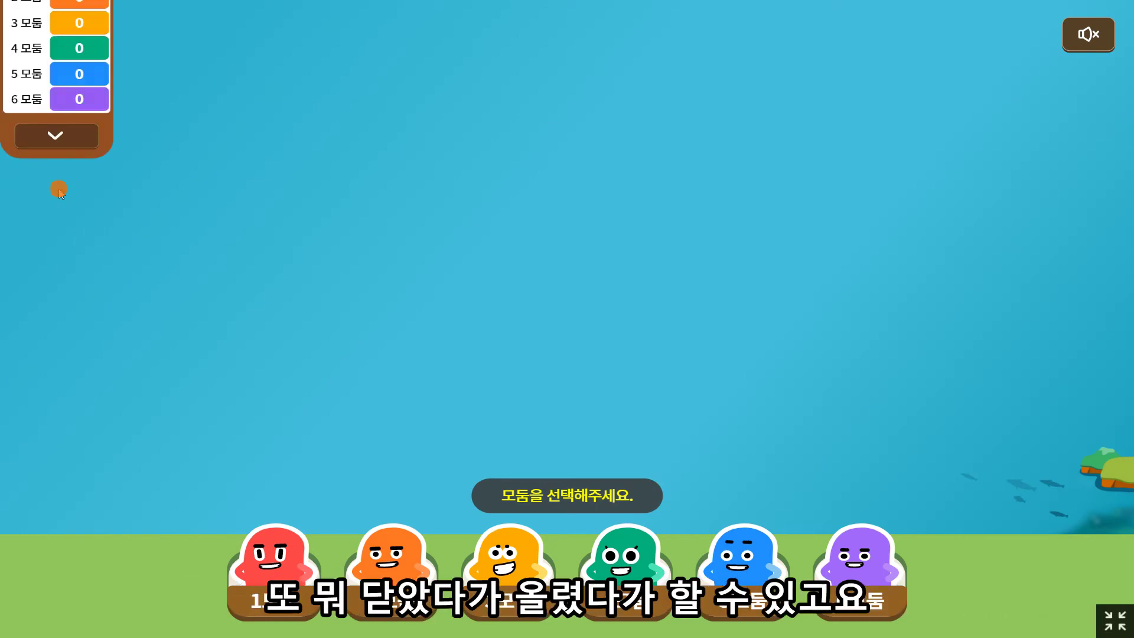
{"action": "left_click", "coordinate": [57, 25]}
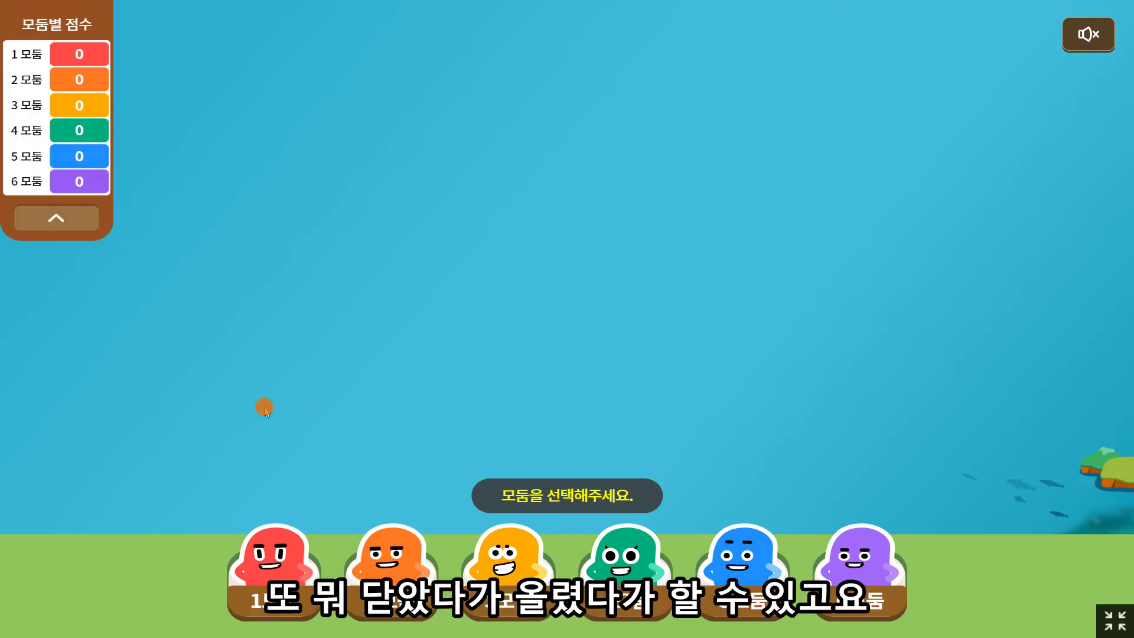
{"action": "left_click", "coordinate": [297, 583]}
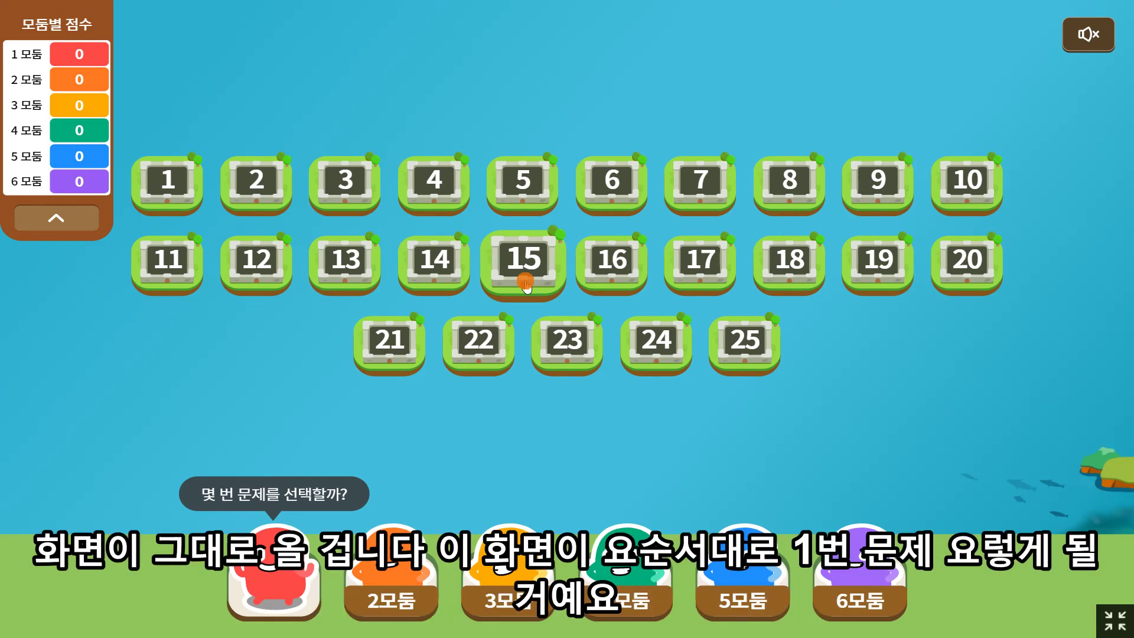
Check the question preview, then open tile 8 for 1모둠 and accept its +20 bonus
{"action": "key", "text": "alt+Tab"}
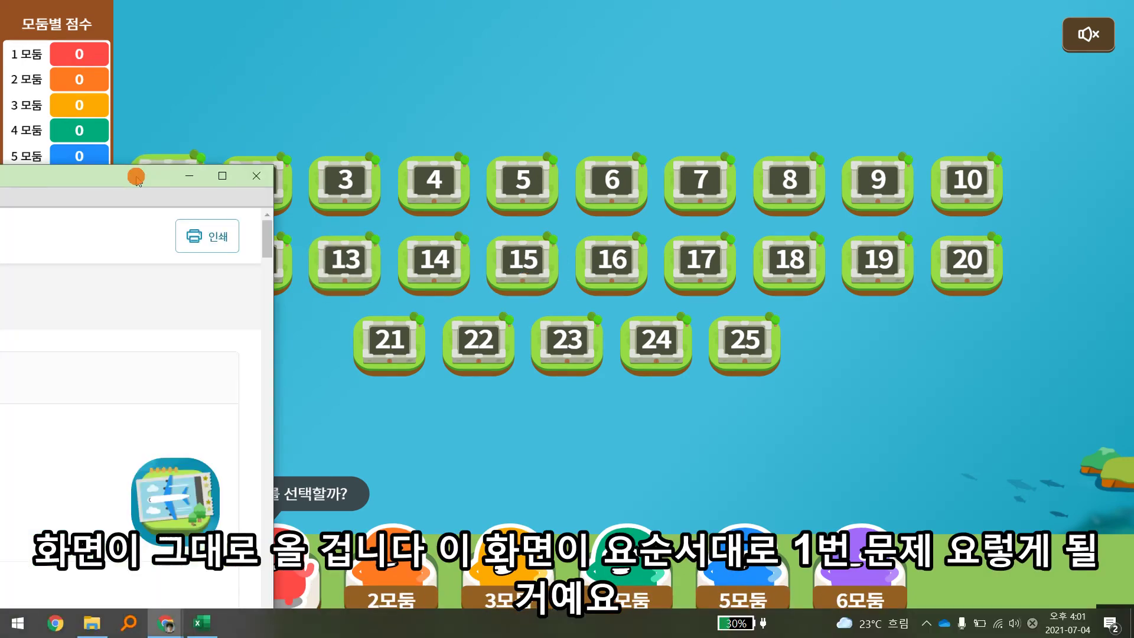
{"action": "left_click_drag", "start_coordinate": [133, 166], "coordinate": [889, 101]}
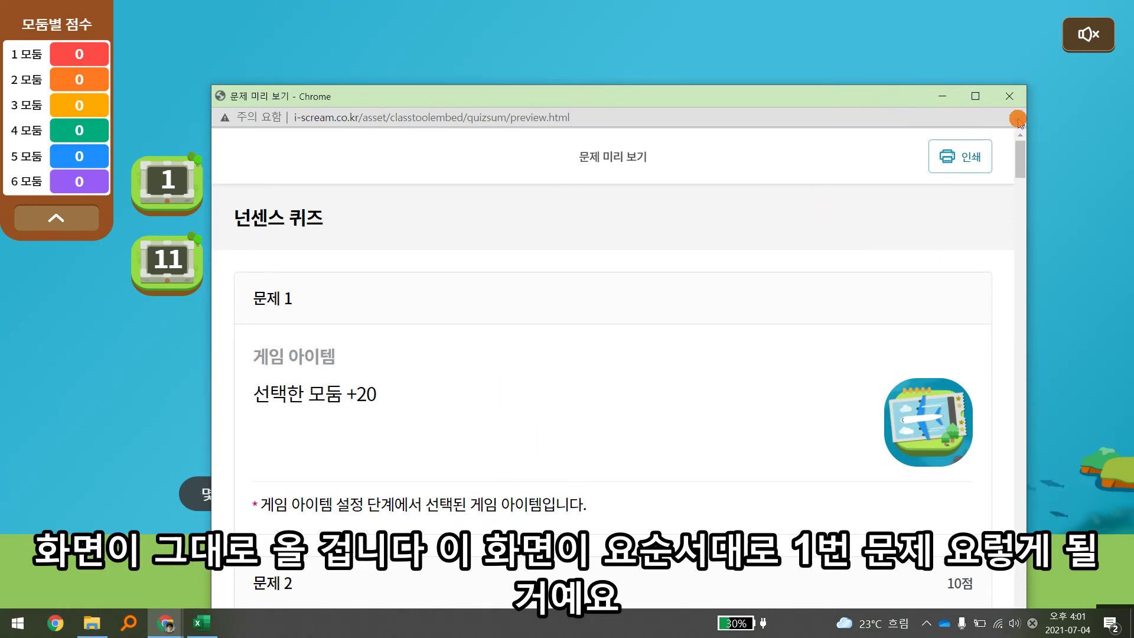
{"action": "left_click", "coordinate": [937, 98]}
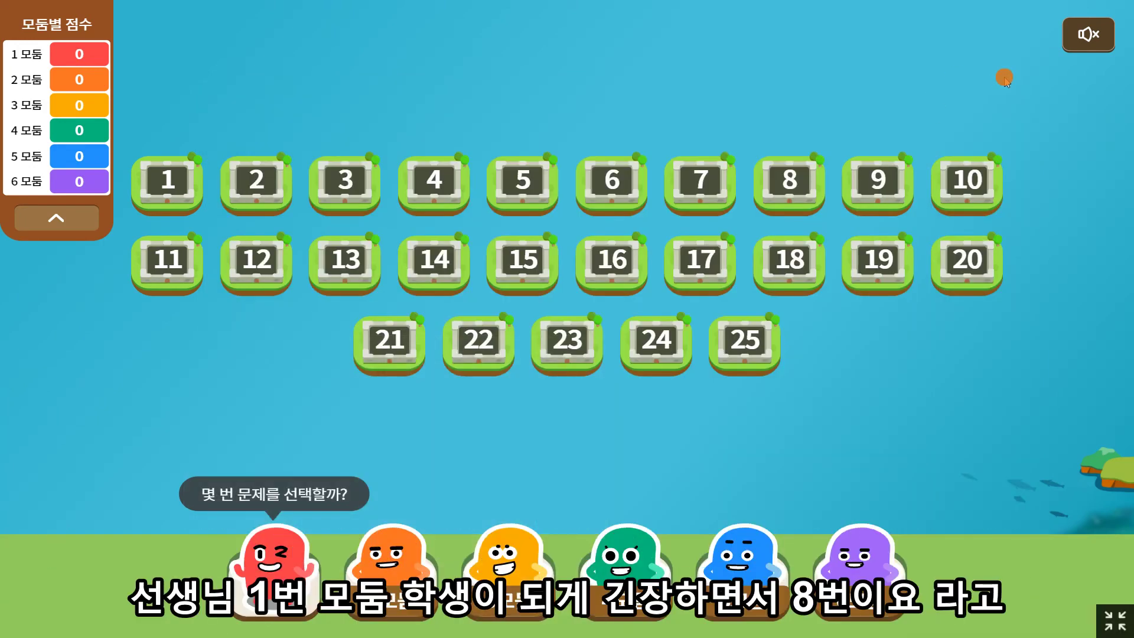
{"action": "left_click", "coordinate": [773, 183]}
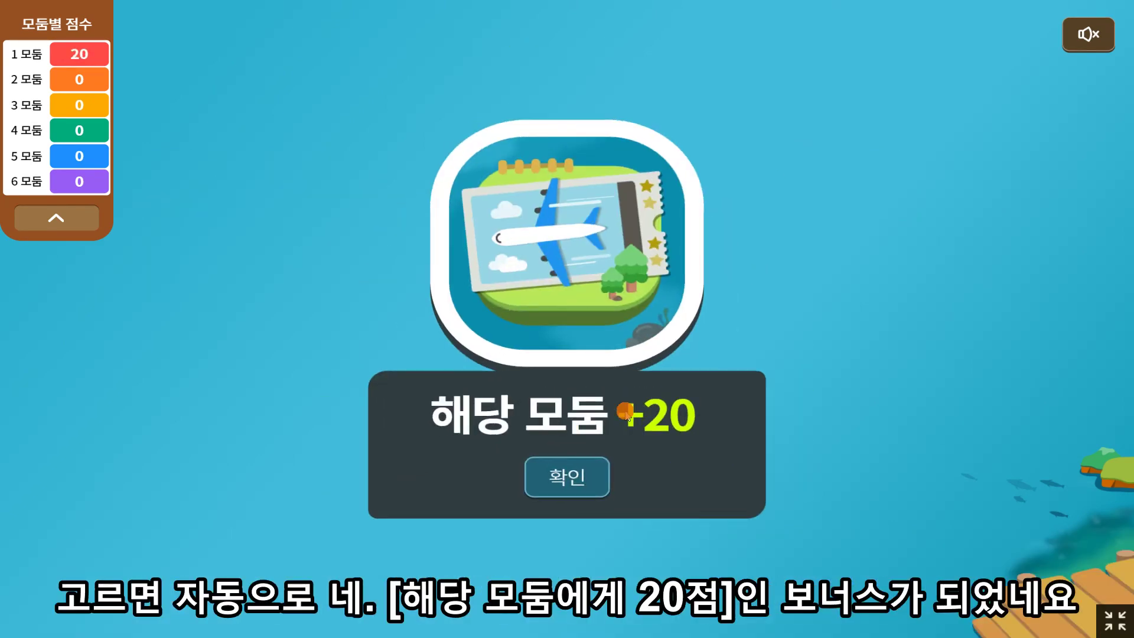
{"action": "left_click", "coordinate": [593, 476]}
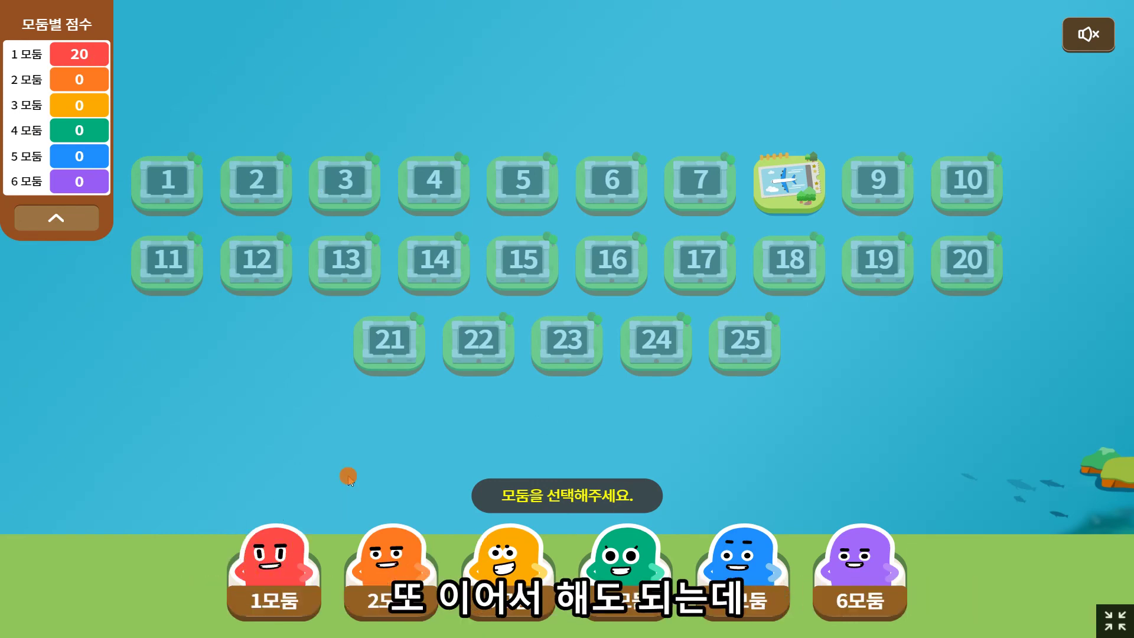
Give 2모둠 problem 14 and mark their answer 백조 correct for 10 points
{"action": "left_click", "coordinate": [398, 573]}
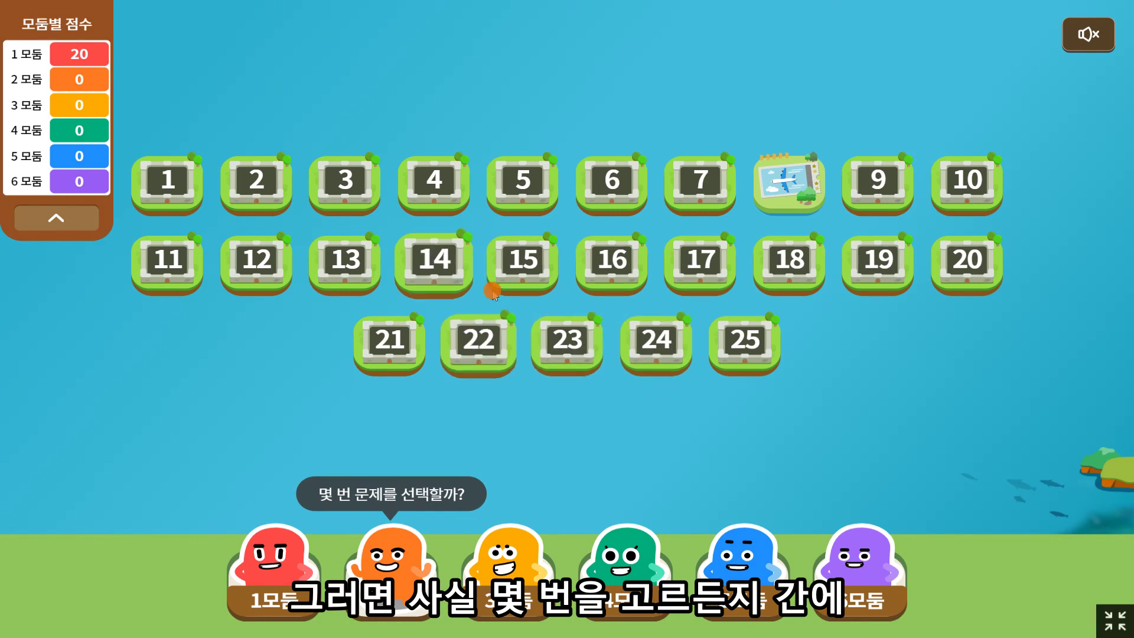
{"action": "left_click", "coordinate": [450, 266]}
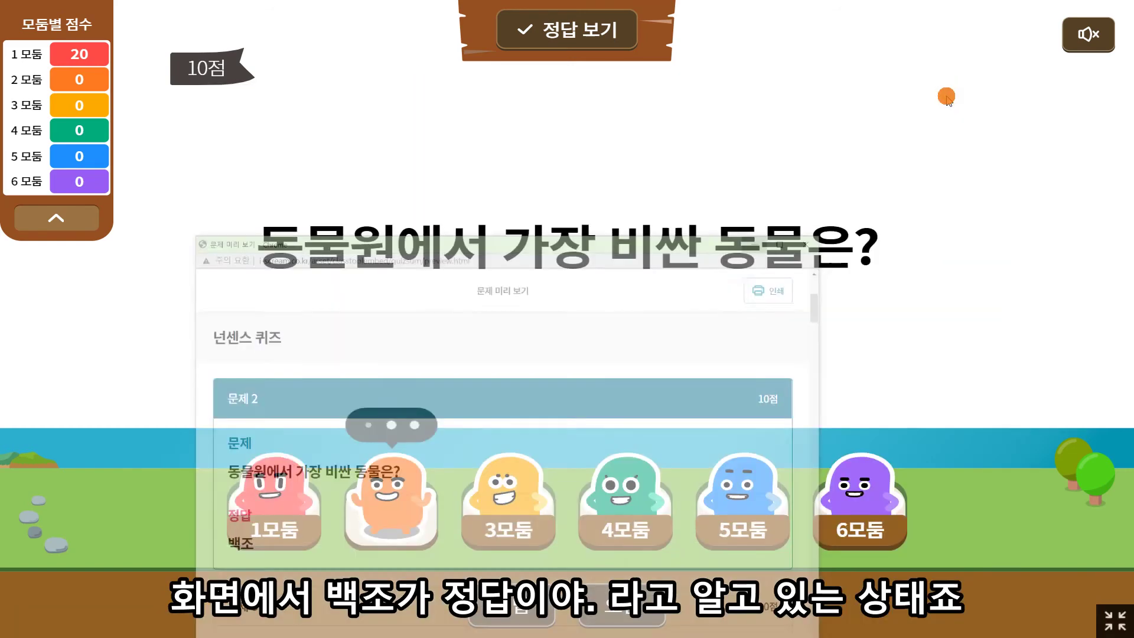
{"action": "left_click", "coordinate": [943, 97]}
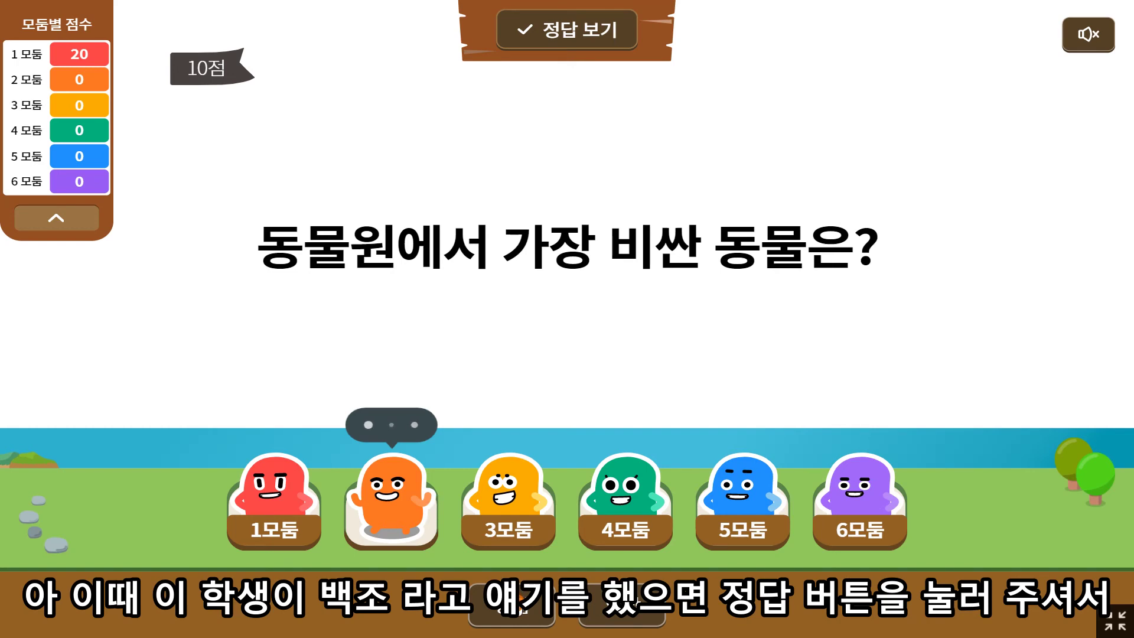
{"action": "left_click", "coordinate": [511, 604]}
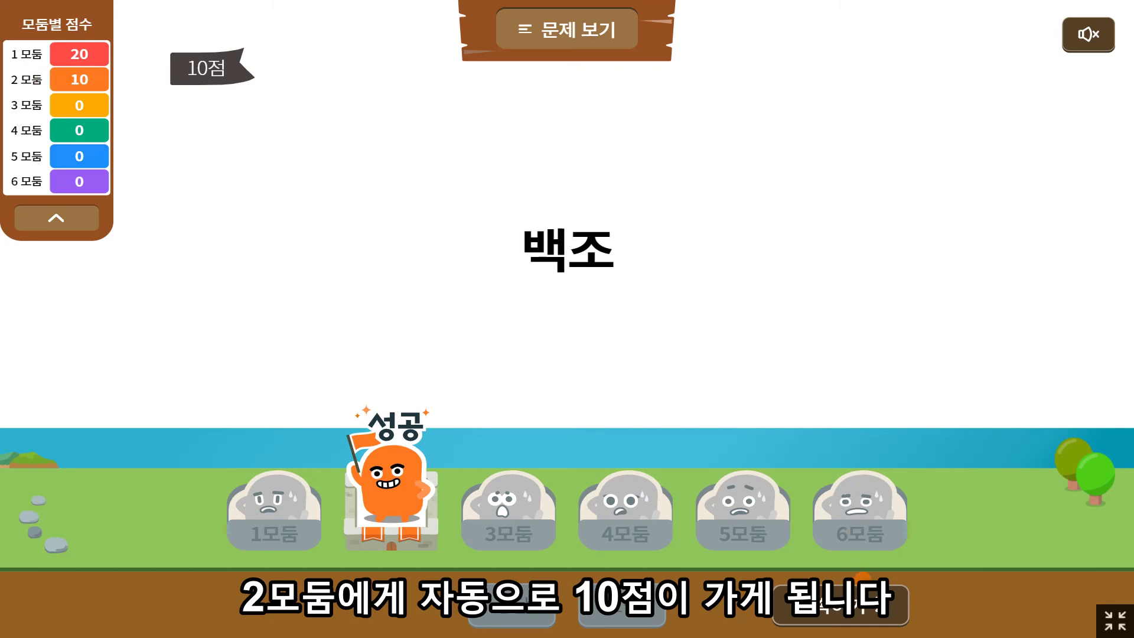
{"action": "left_click", "coordinate": [858, 600]}
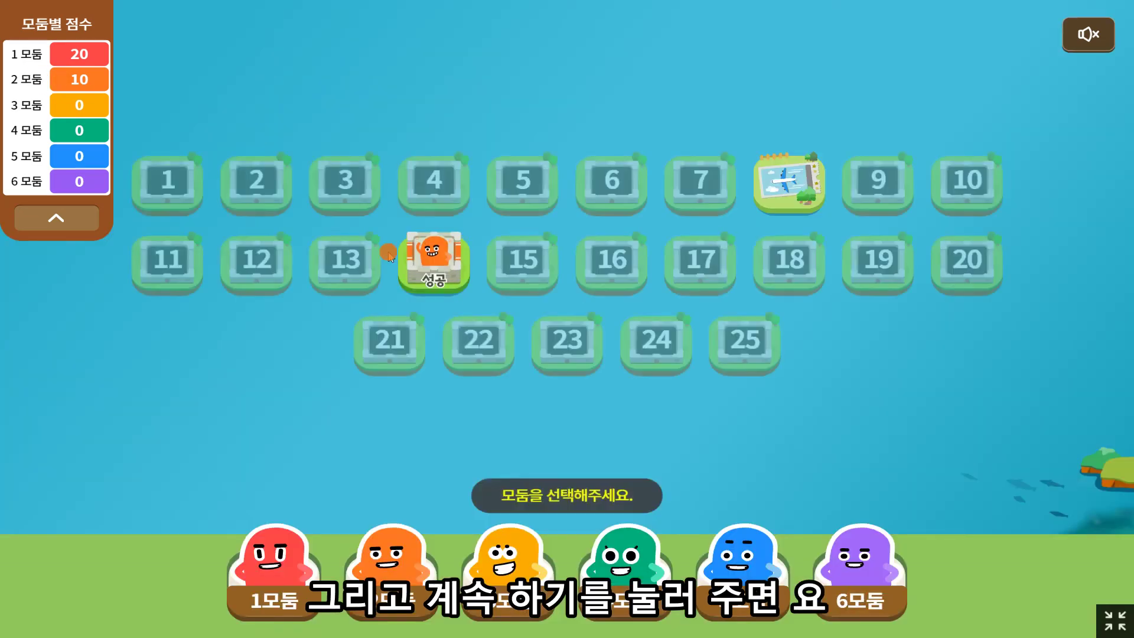
Have 3모둠 open question 3 and reveal its answer 울면
{"action": "left_click", "coordinate": [523, 567]}
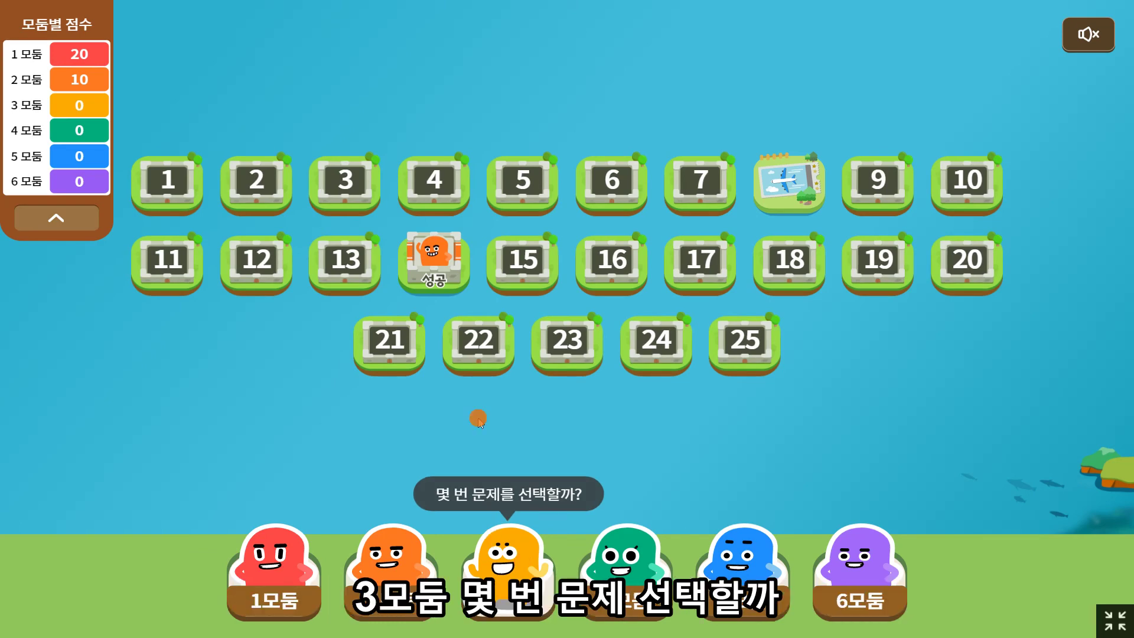
{"action": "left_click", "coordinate": [347, 182]}
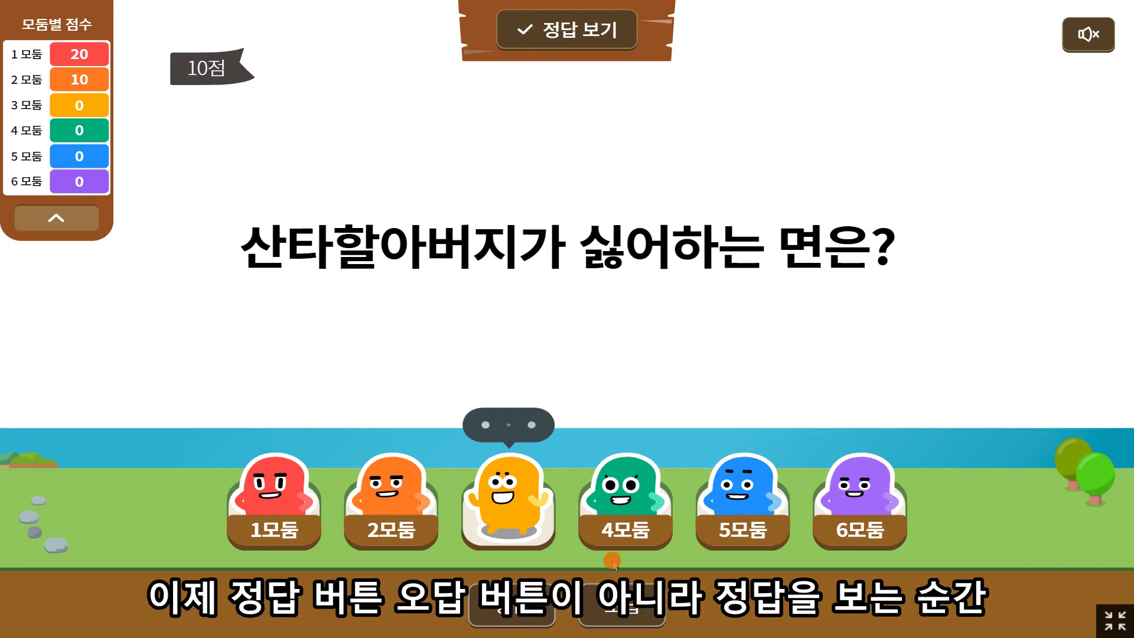
{"action": "left_click", "coordinate": [589, 31]}
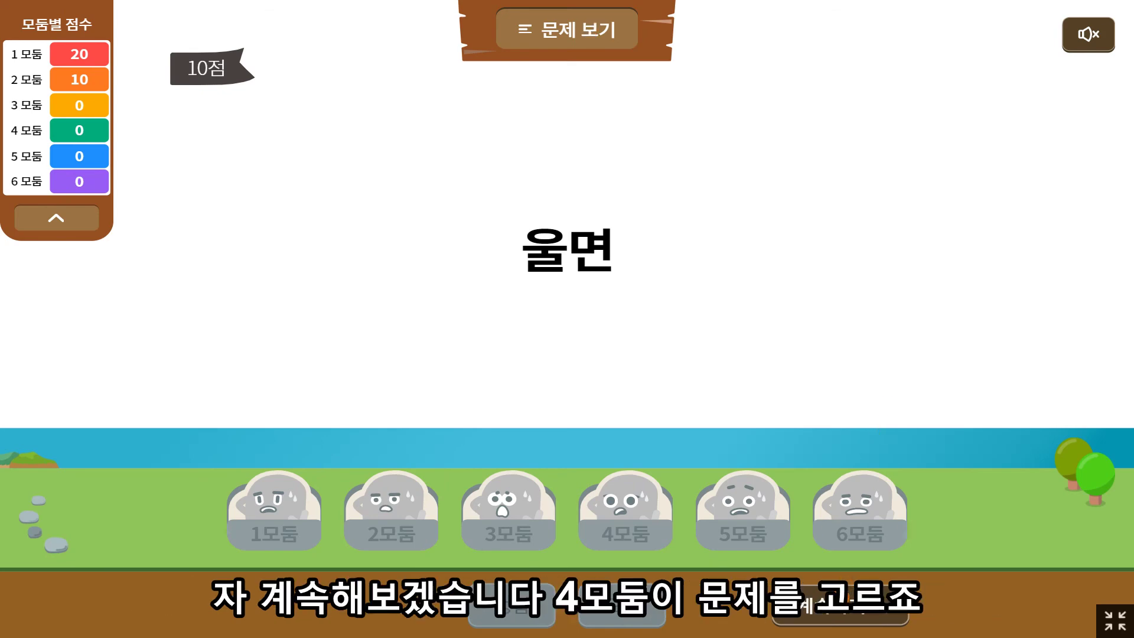
Open tile 12 for 4모둠 and accept the pirate item taking 10 from every group
{"action": "left_click", "coordinate": [621, 605]}
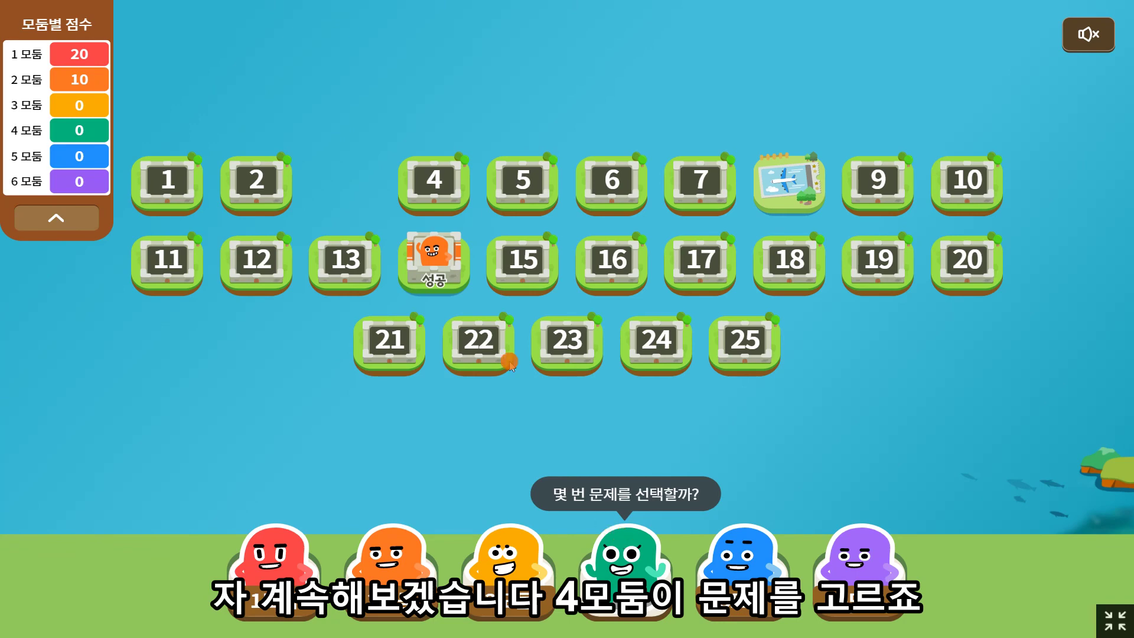
{"action": "left_click", "coordinate": [260, 264]}
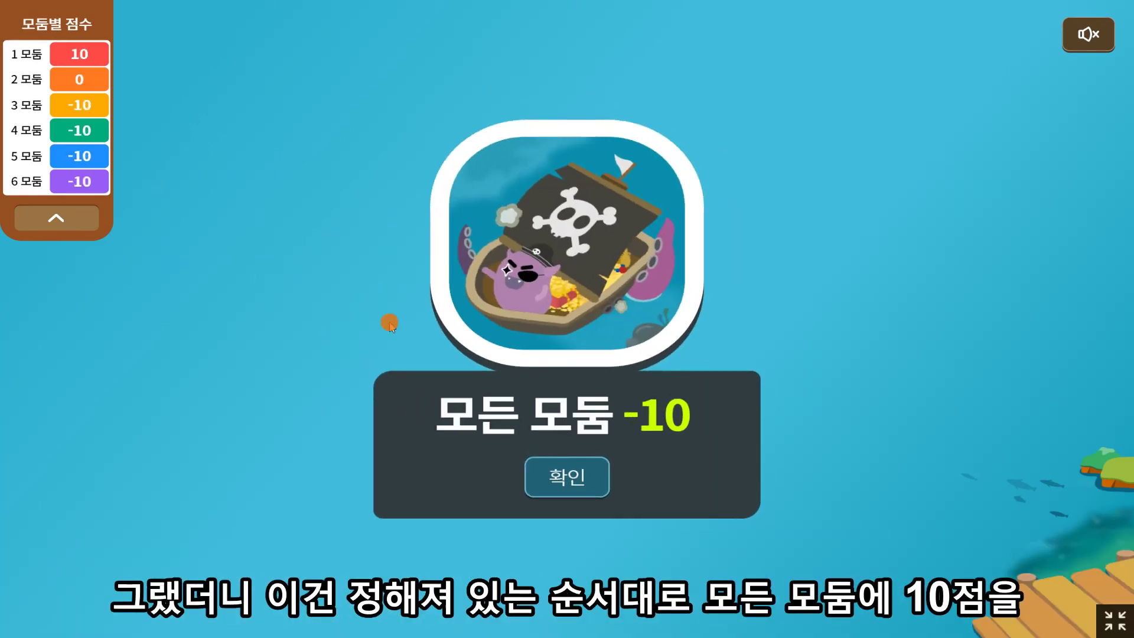
{"action": "left_click", "coordinate": [553, 478]}
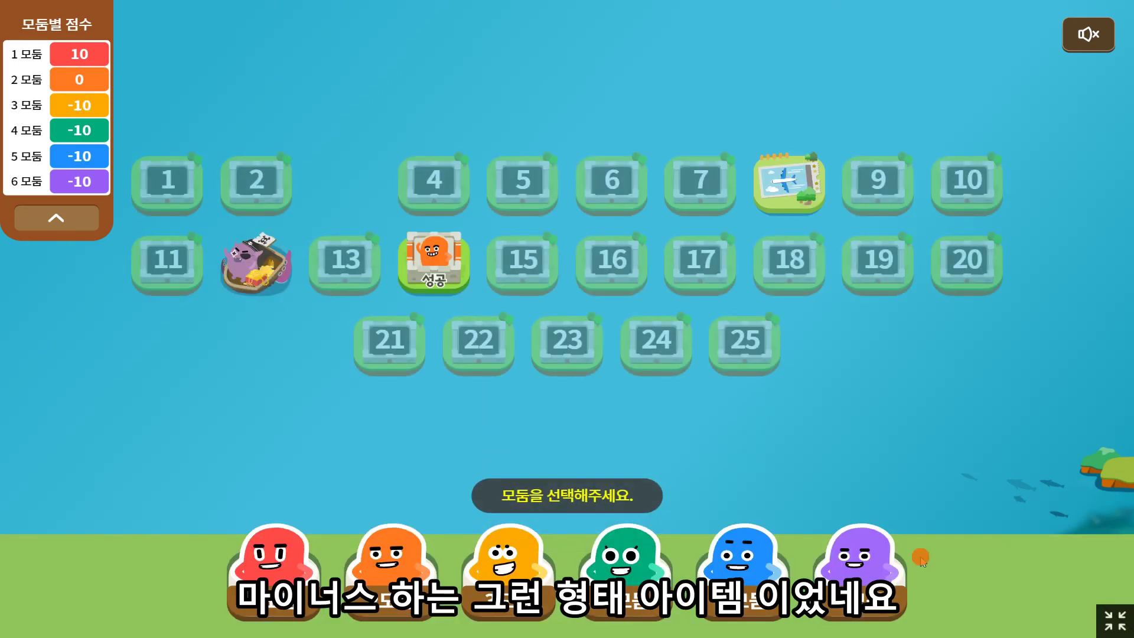
Give 5모둠 question 6, check the preview, and mark their answer 어금니 correct
{"action": "left_click", "coordinate": [750, 558]}
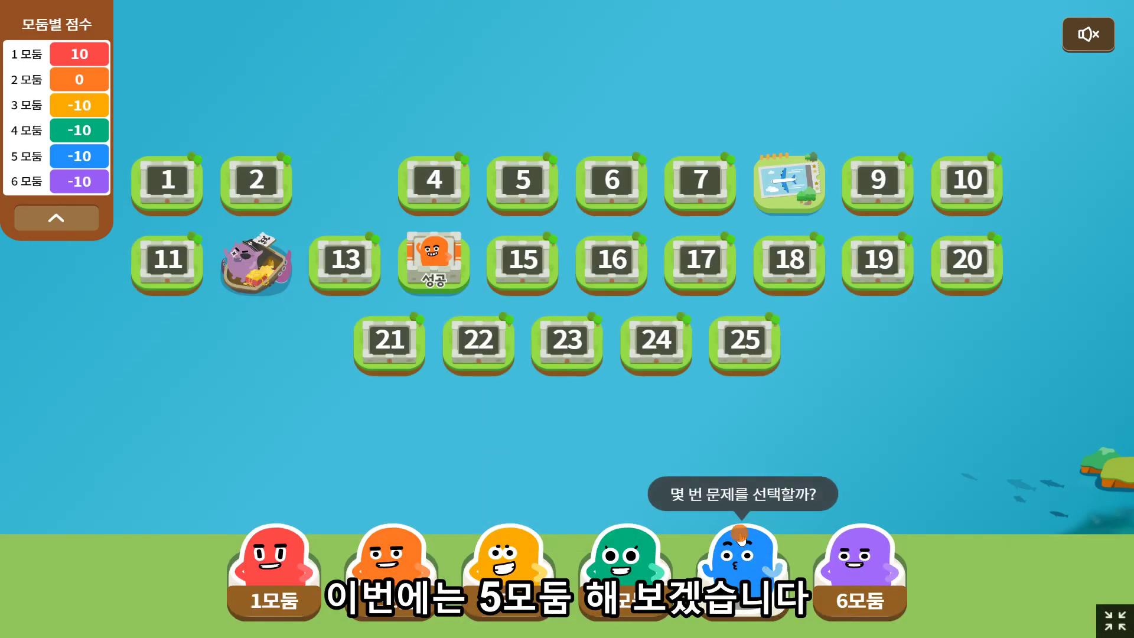
{"action": "left_click", "coordinate": [628, 178]}
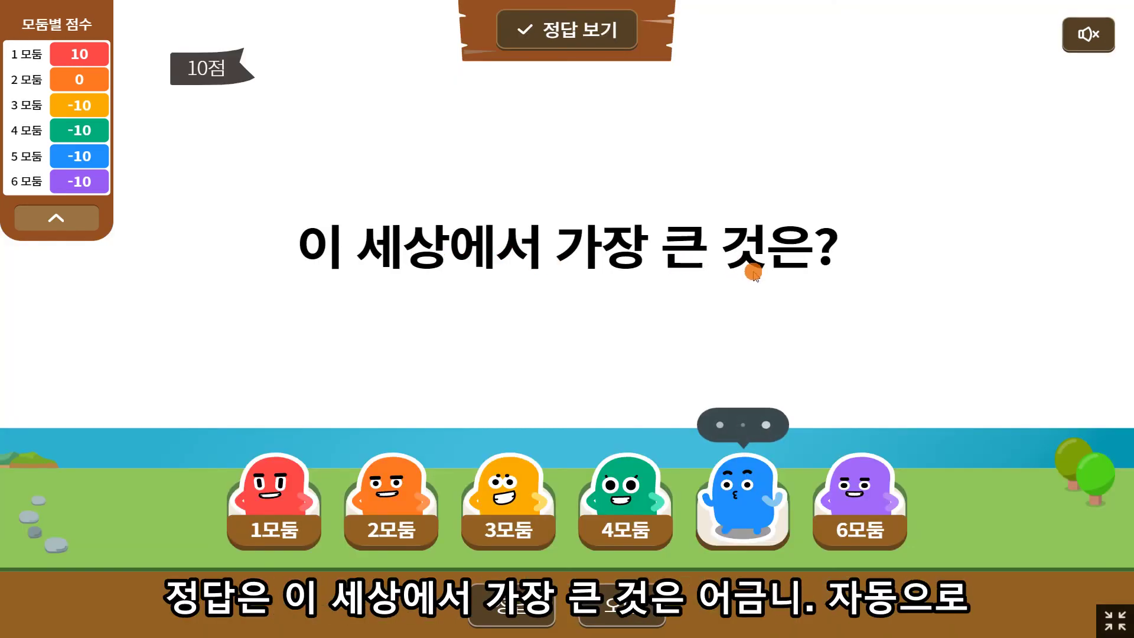
{"action": "key", "text": "alt+Tab"}
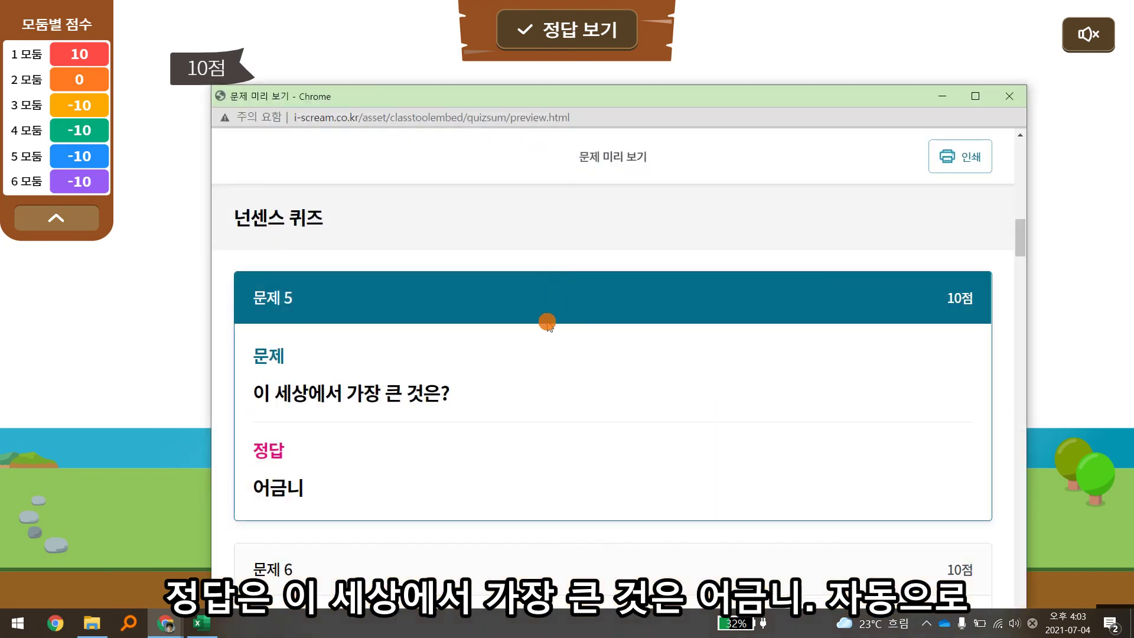
{"action": "scroll", "coordinate": [544, 322], "scroll_direction": "down", "scroll_amount": 3}
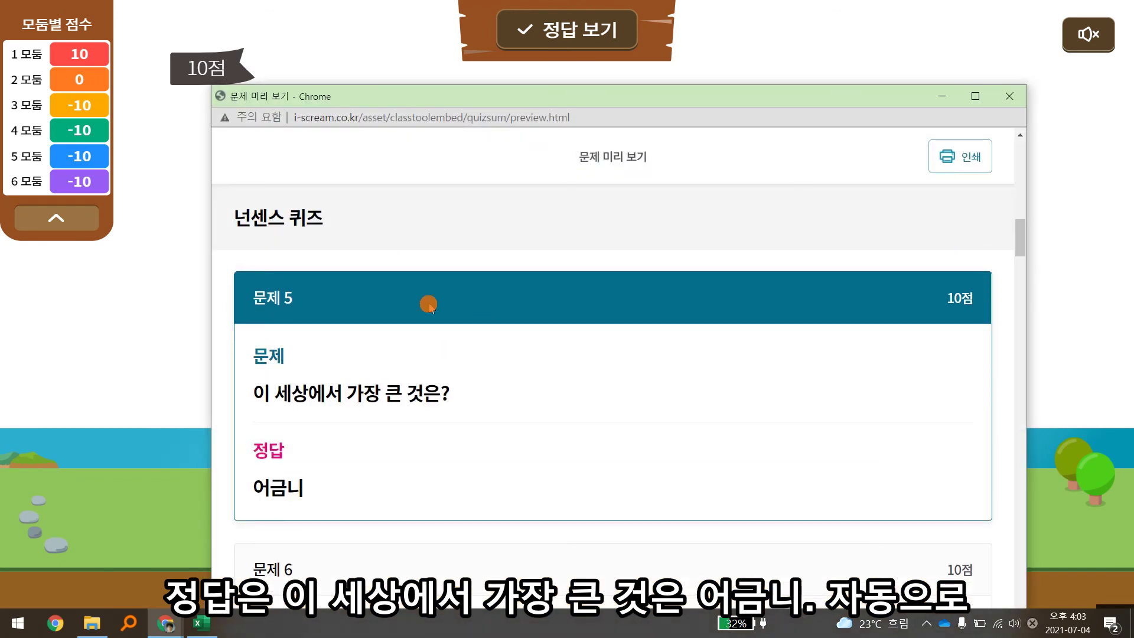
{"action": "scroll", "coordinate": [461, 339], "scroll_direction": "up", "scroll_amount": 4}
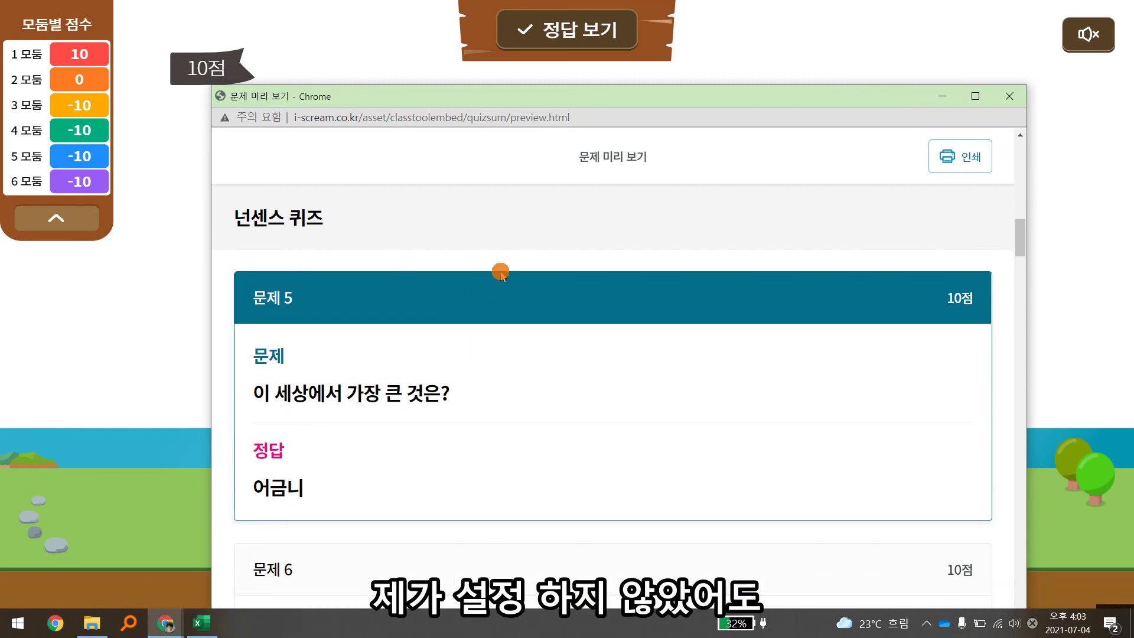
{"action": "key", "text": "ctrl+w"}
{"action": "left_click", "coordinate": [530, 618]}
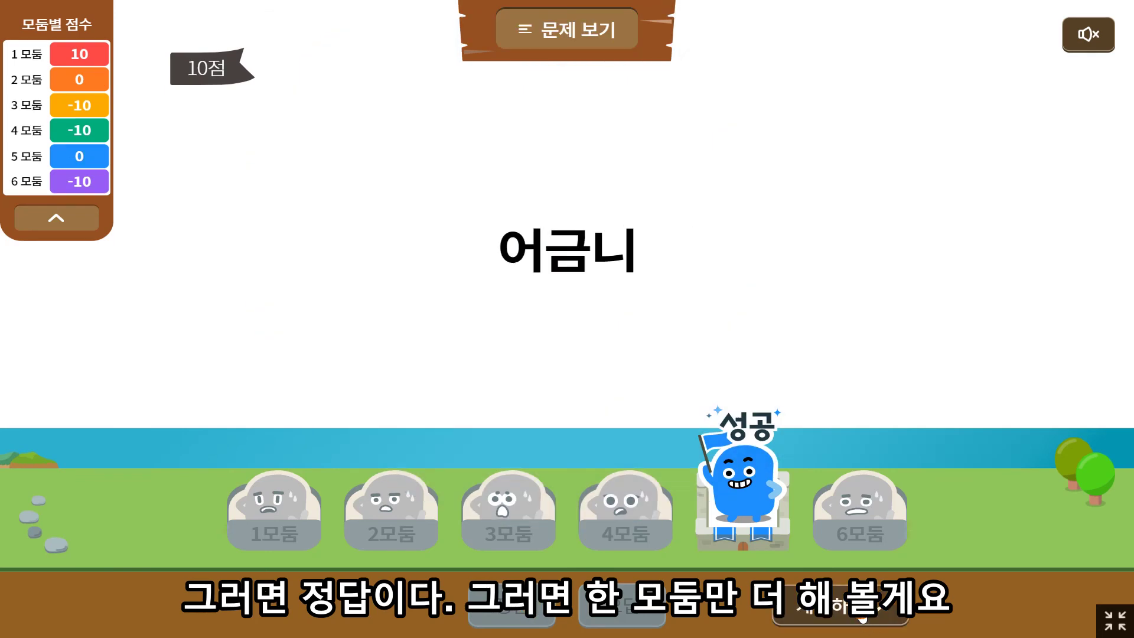
{"action": "left_click", "coordinate": [863, 617]}
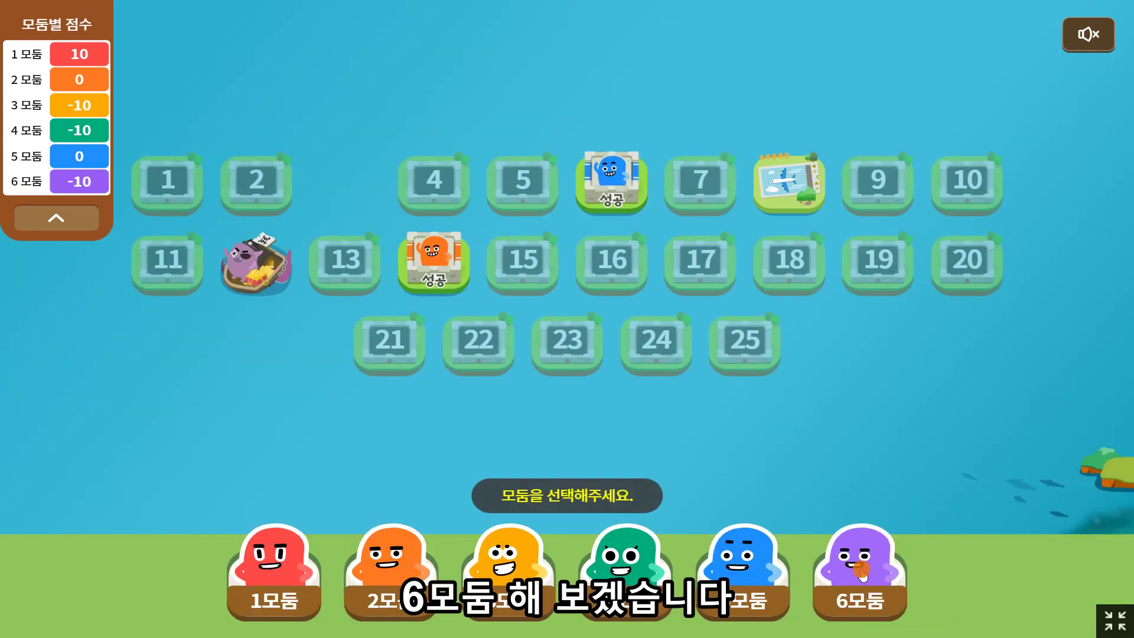
Give 6모둠 question 17, check the preview, and mark their answer wrong
{"action": "left_click", "coordinate": [860, 570]}
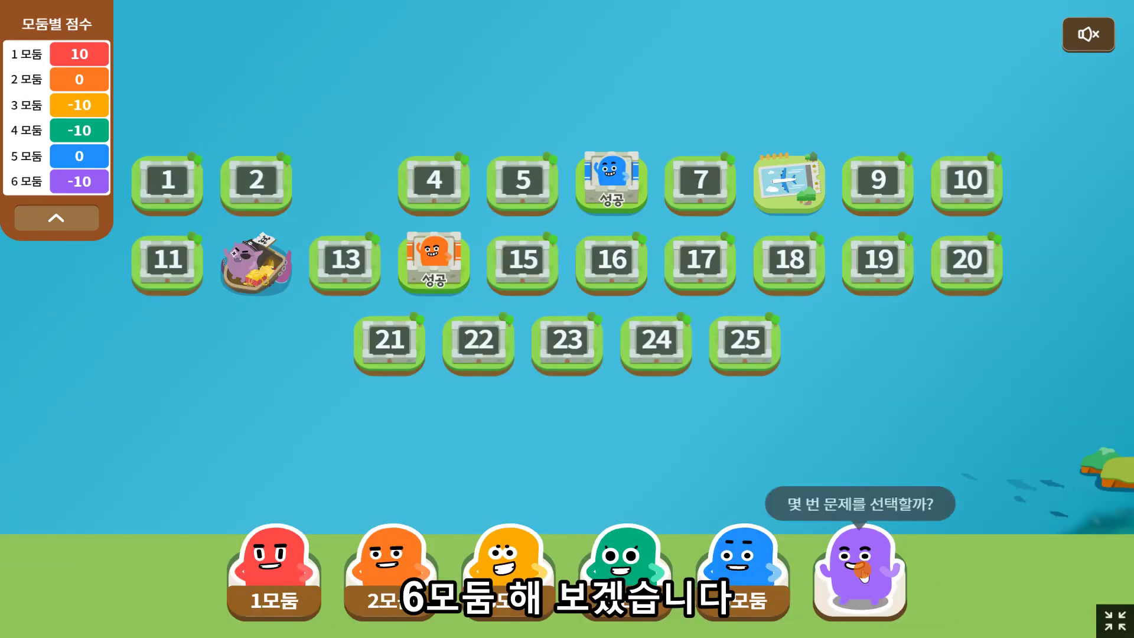
{"action": "left_click", "coordinate": [704, 270]}
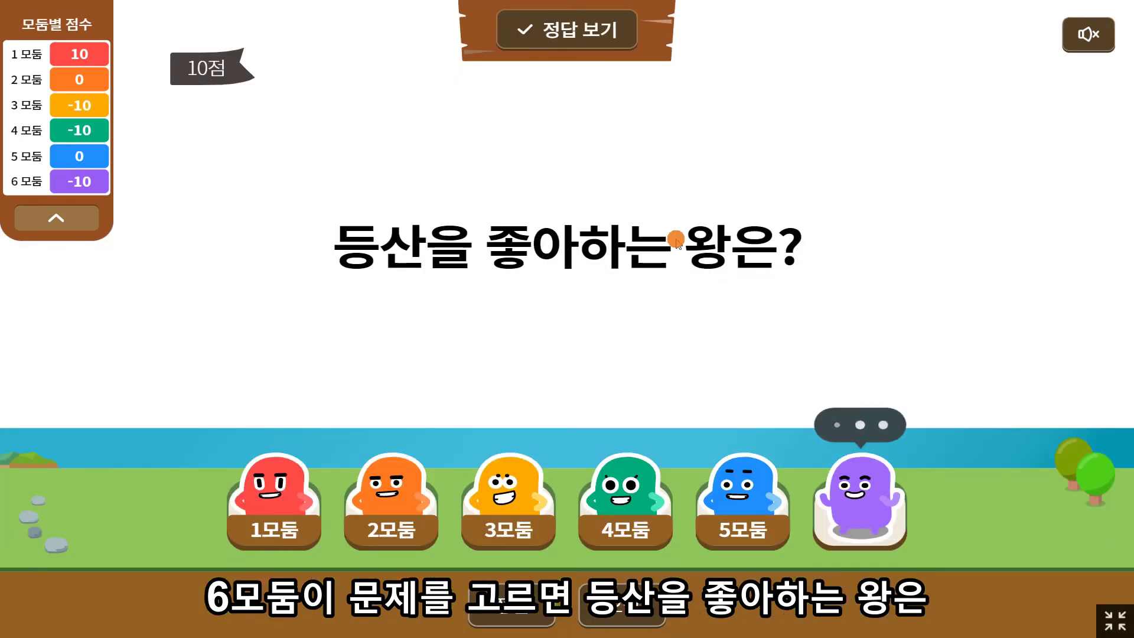
{"action": "key", "text": "alt+Tab"}
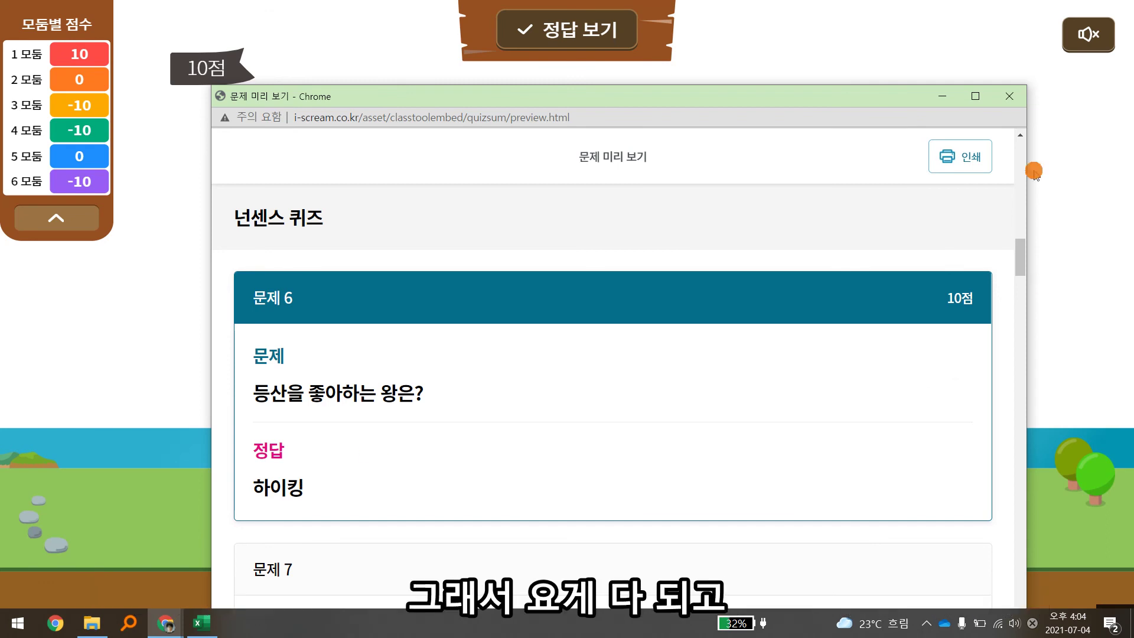
{"action": "left_click", "coordinate": [945, 96]}
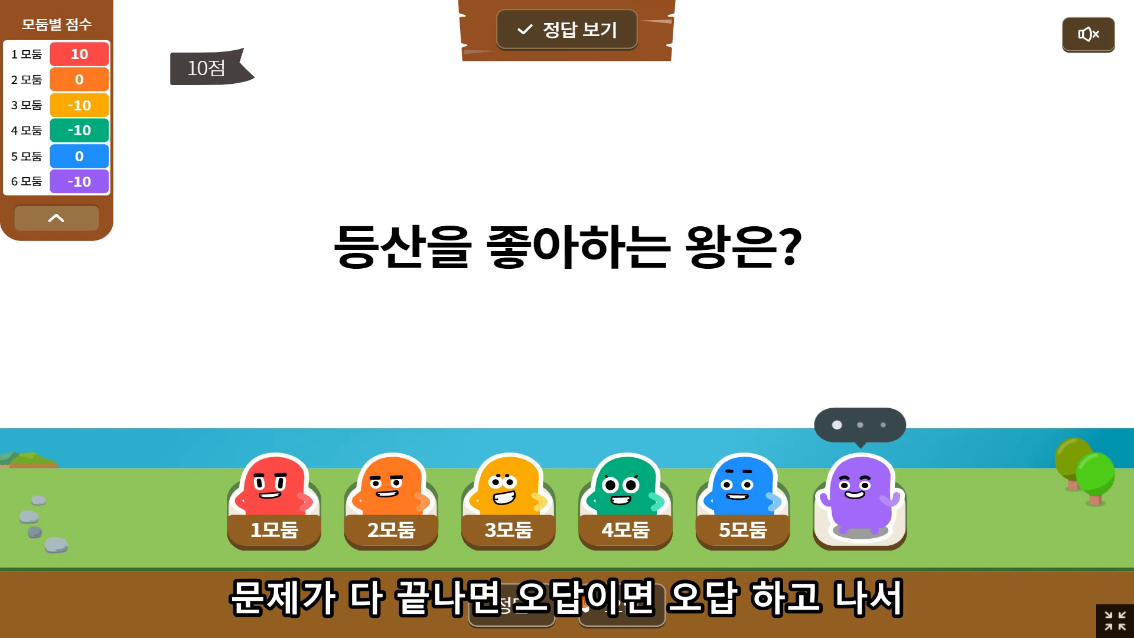
{"action": "left_click", "coordinate": [611, 618]}
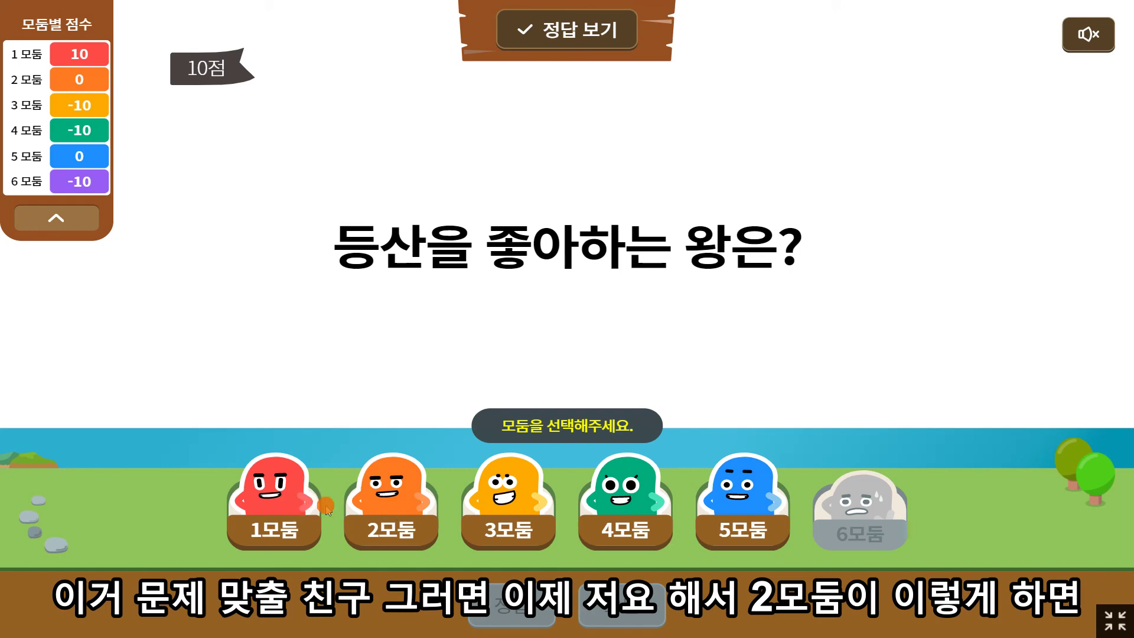
Let 2모둠 answer 하이킹 correctly for 10 points and return to the board
{"action": "left_click", "coordinate": [392, 501]}
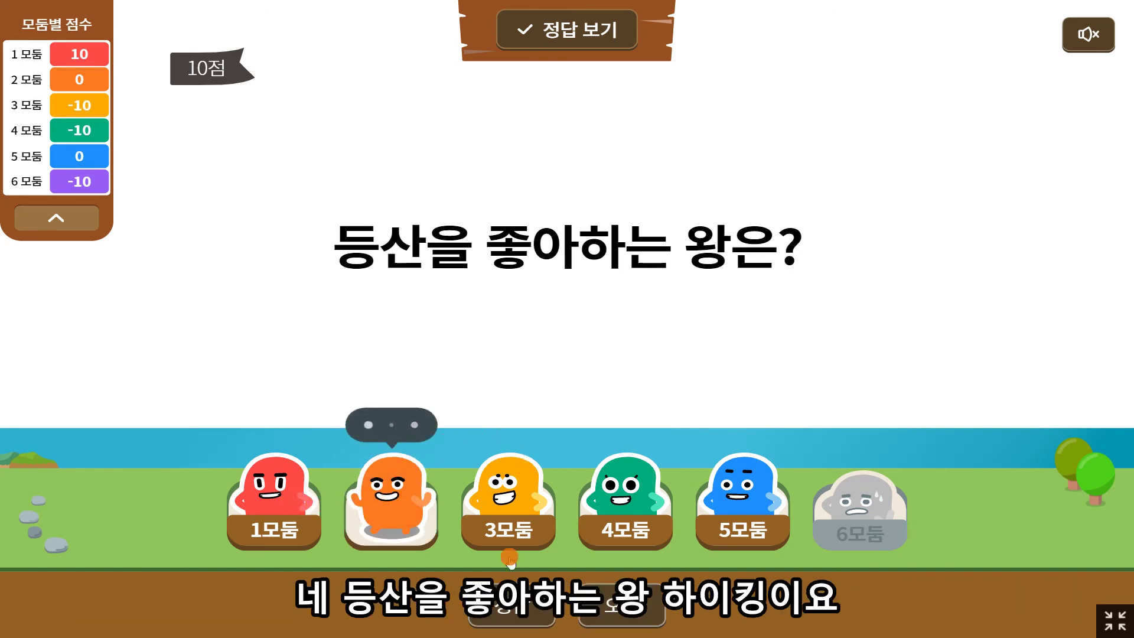
{"action": "left_click", "coordinate": [511, 606]}
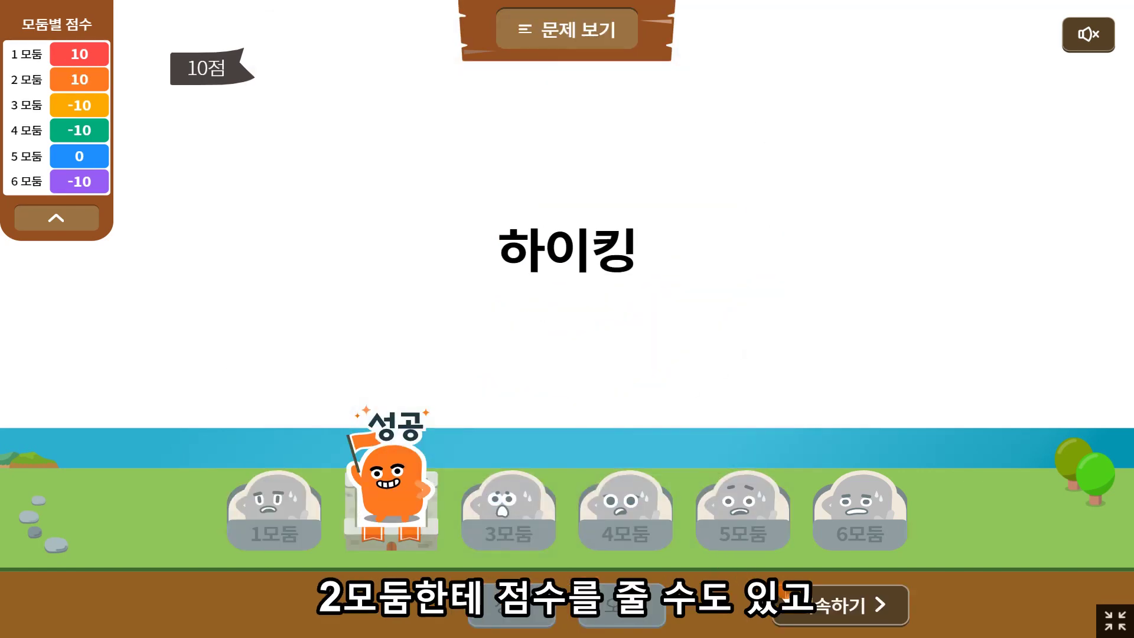
{"action": "left_click", "coordinate": [838, 604]}
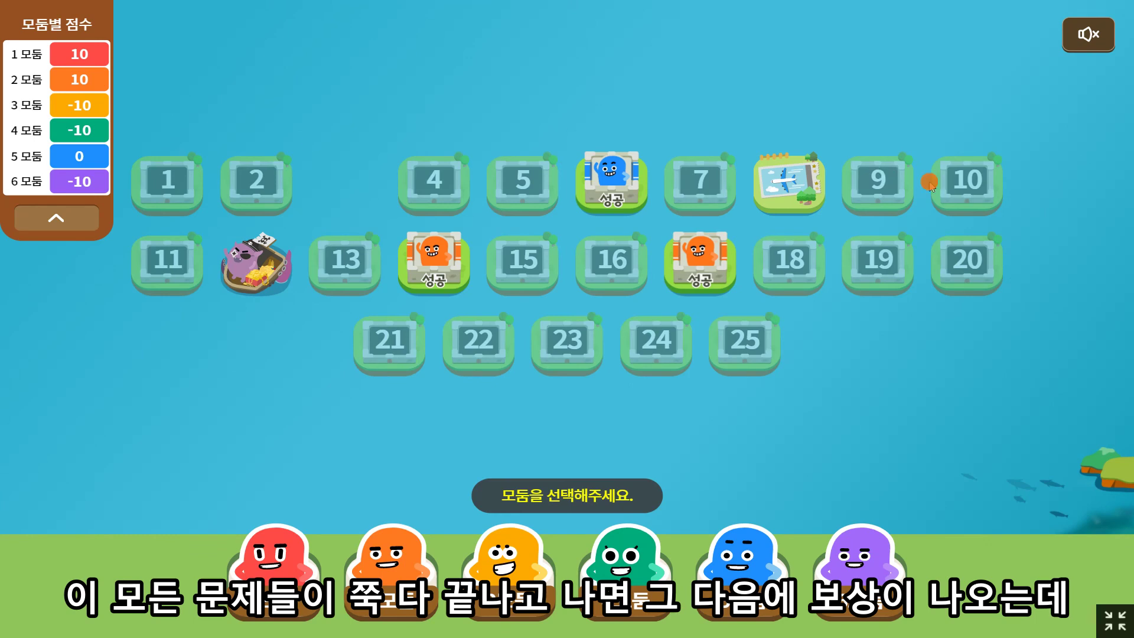